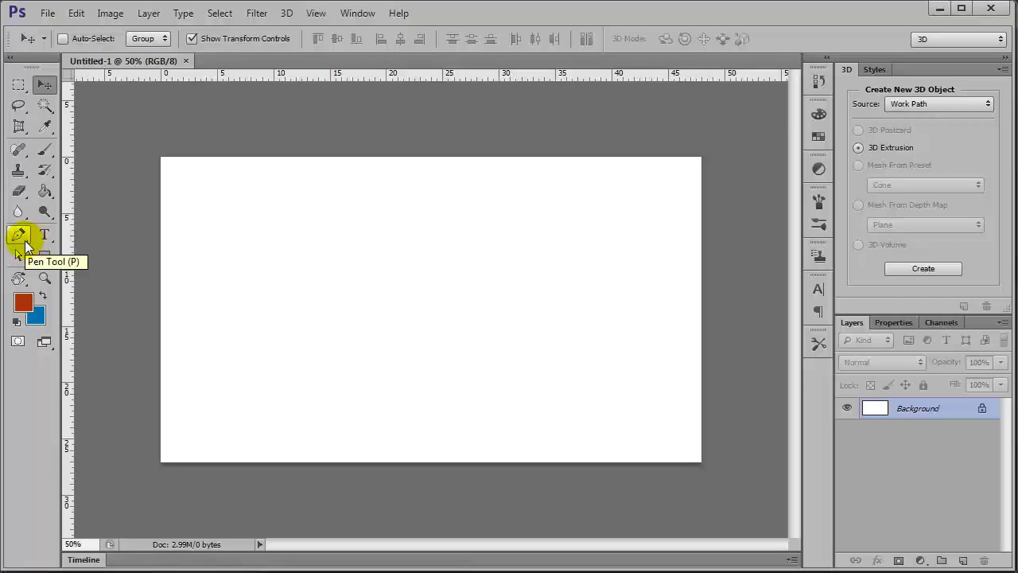
Step: Draw a closed half-bottle path with the Pen tool in the canvas centre, with a narrow neck, curved shoulder and rounded base
left_click(24, 238)
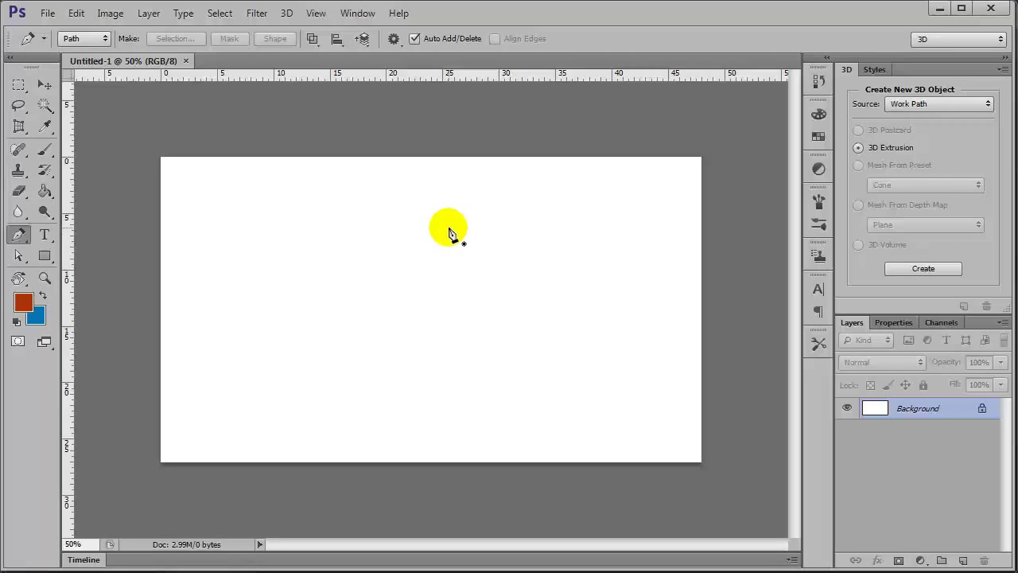
left_click(449, 230)
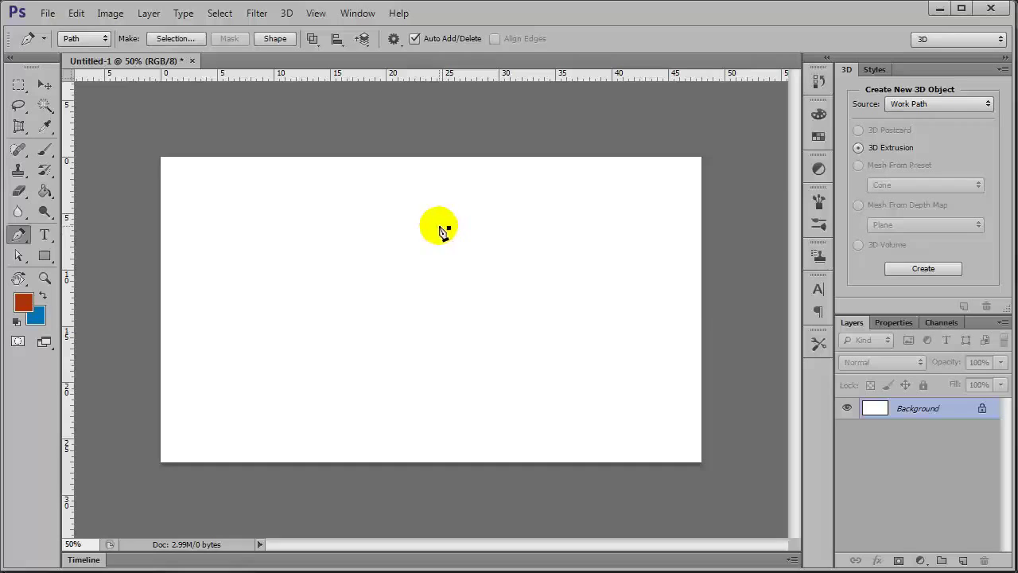
left_click(441, 228)
left_click(433, 236)
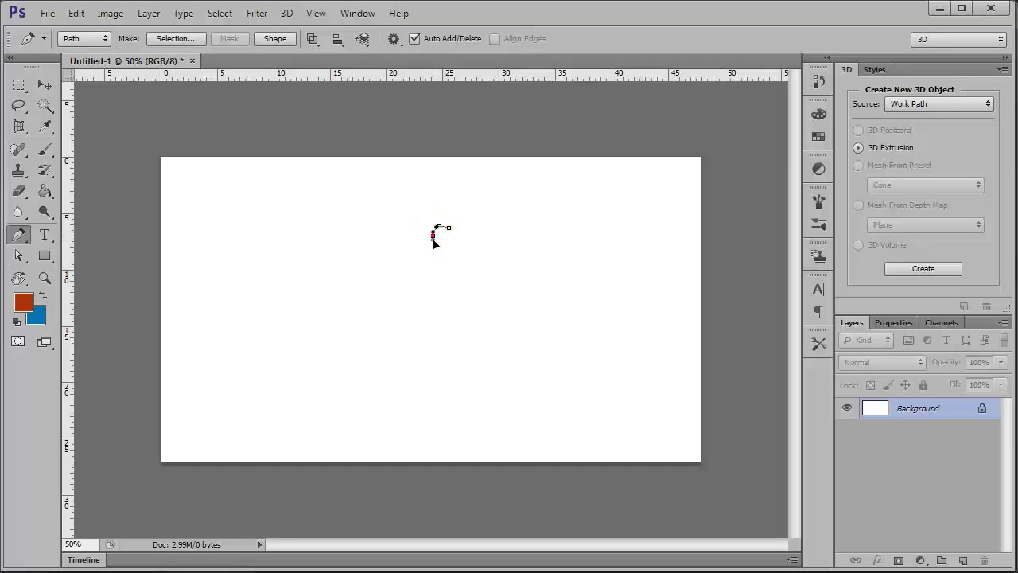
left_click(433, 244)
left_click(432, 273)
left_click_drag(414, 301, 413, 320)
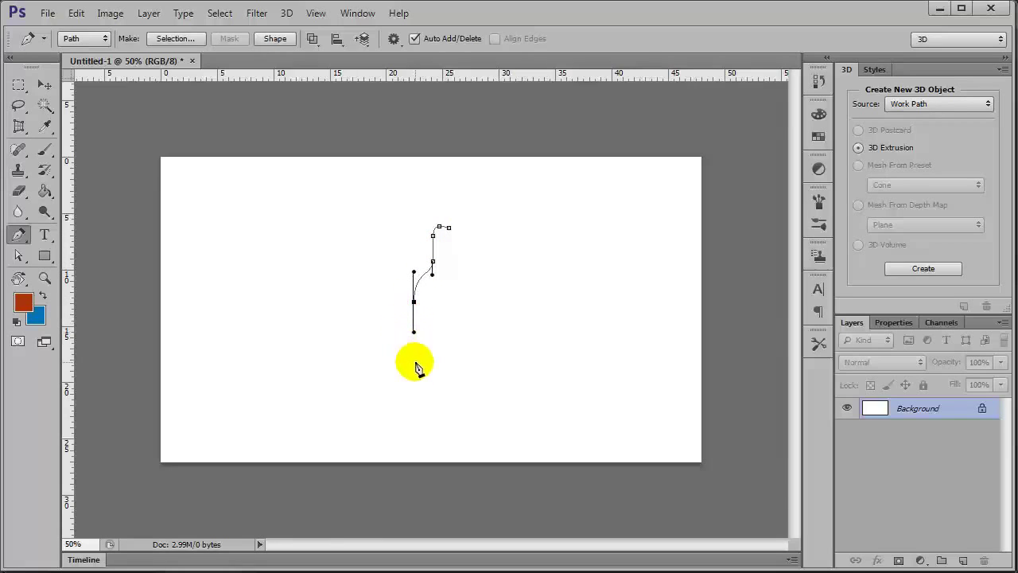
left_click_drag(416, 363, 431, 376)
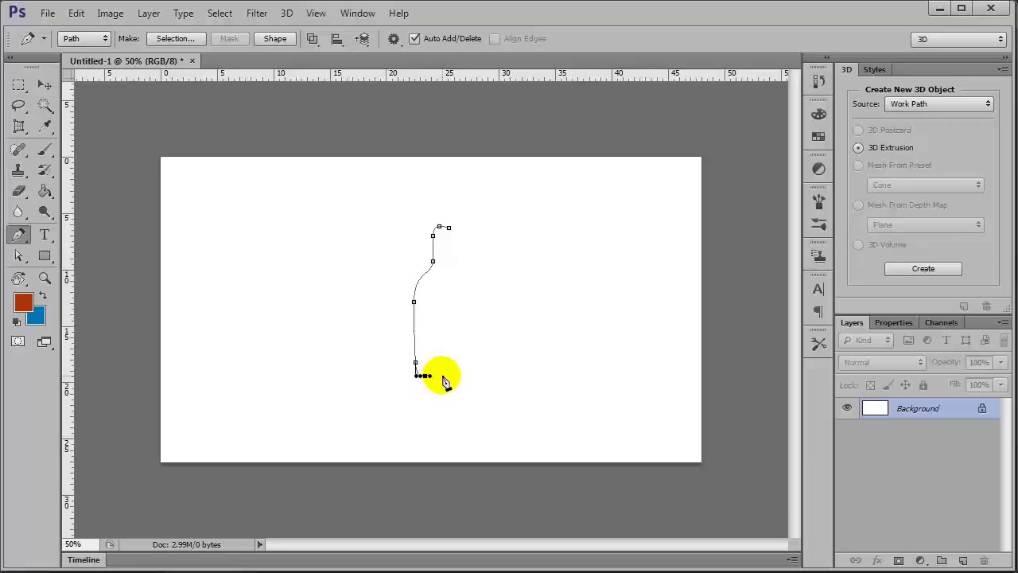
left_click(443, 376)
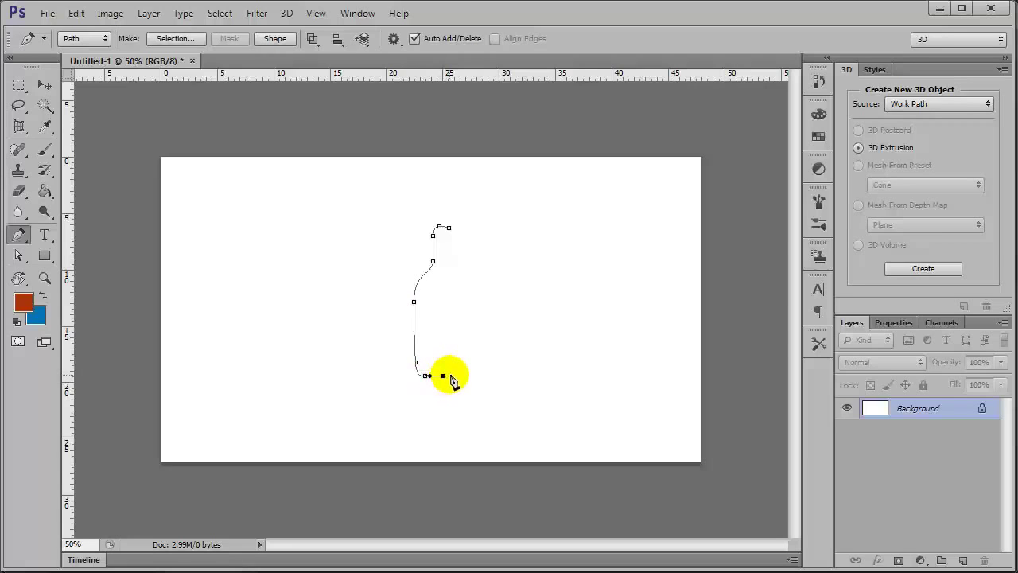
left_click(452, 374)
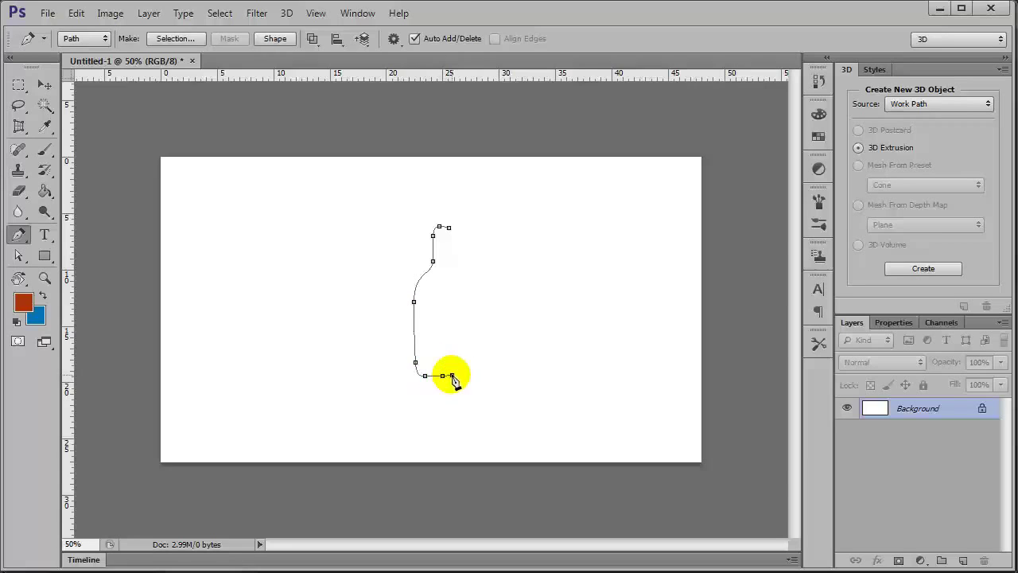
left_click(449, 229)
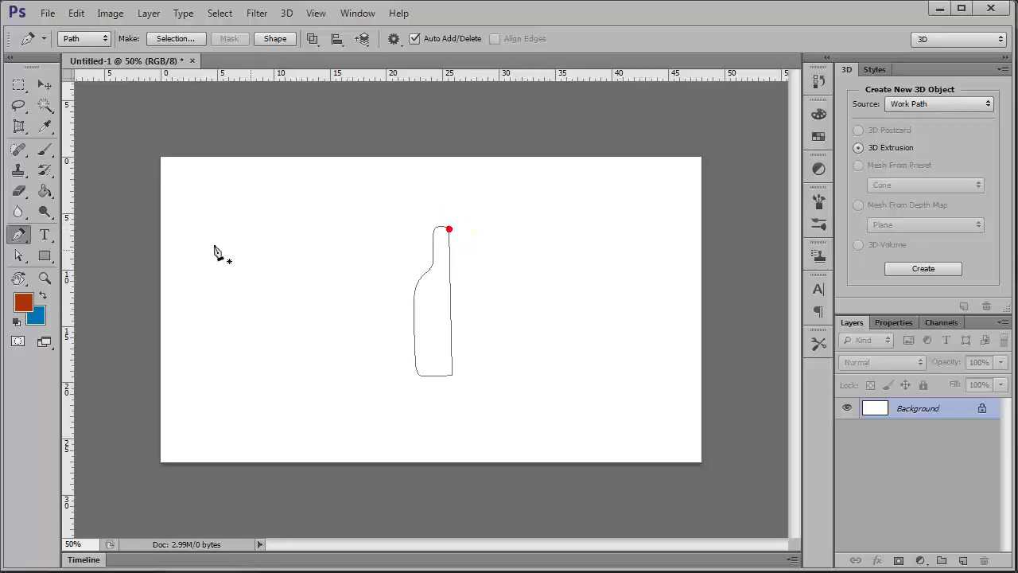
Step: Adjust the half-bottle path's anchor points, aligning the lower right corner under the neck's edge and nudging the top anchors slightly down
left_click(19, 254)
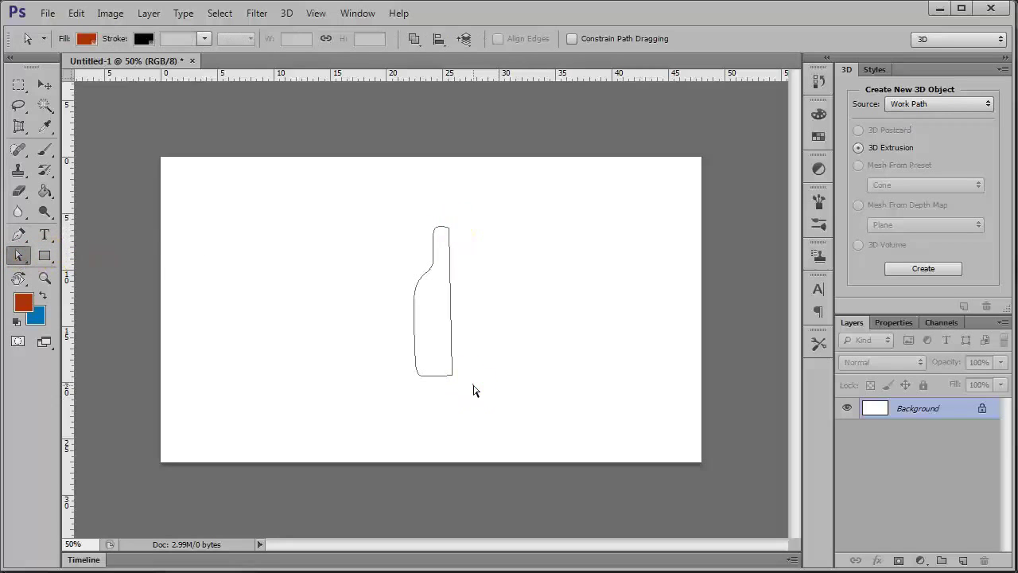
left_click(451, 373)
left_click_drag(450, 375, 447, 375)
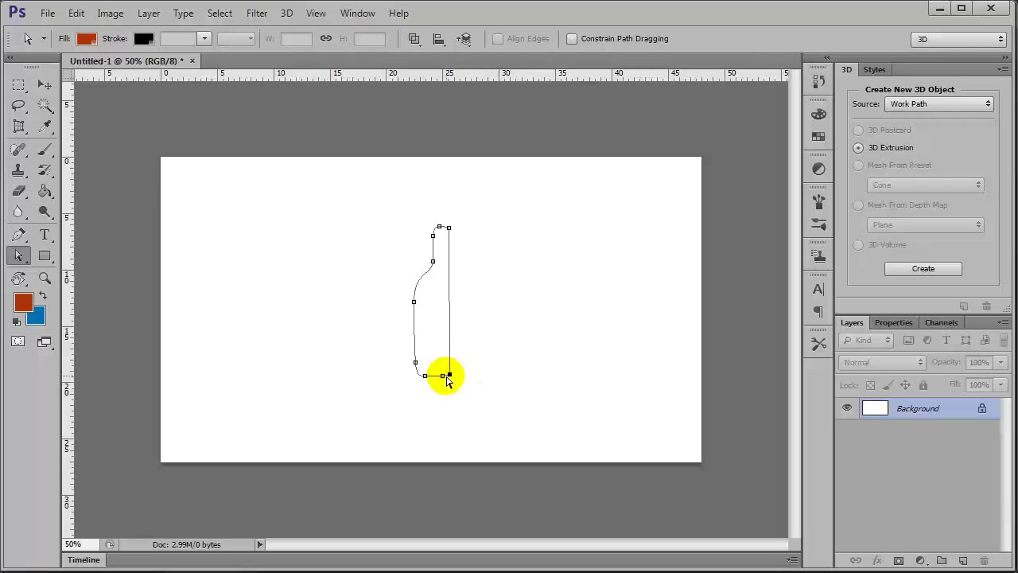
left_click(444, 395)
left_click(495, 395)
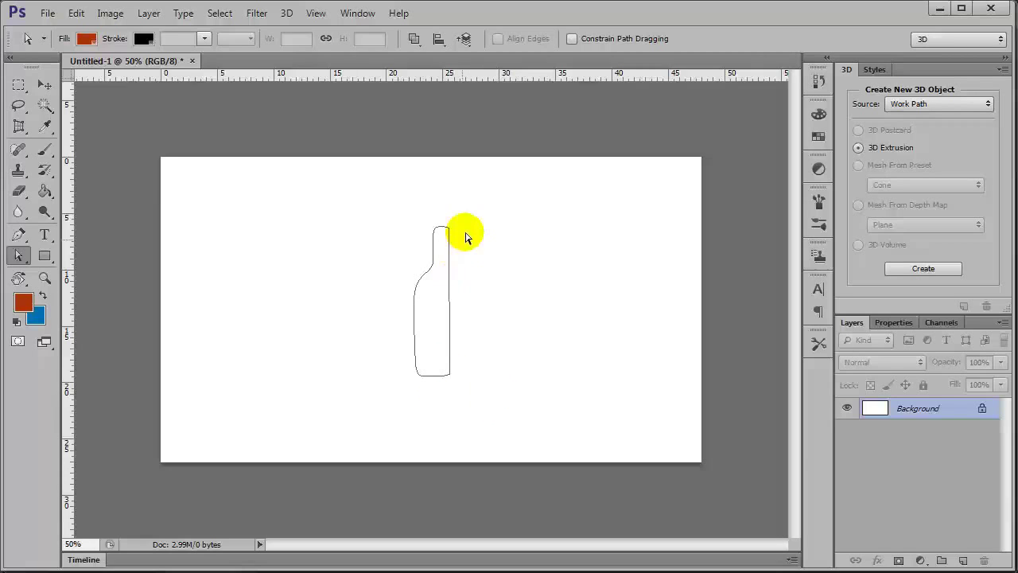
left_click_drag(466, 221, 402, 267)
left_click_drag(437, 229, 440, 231)
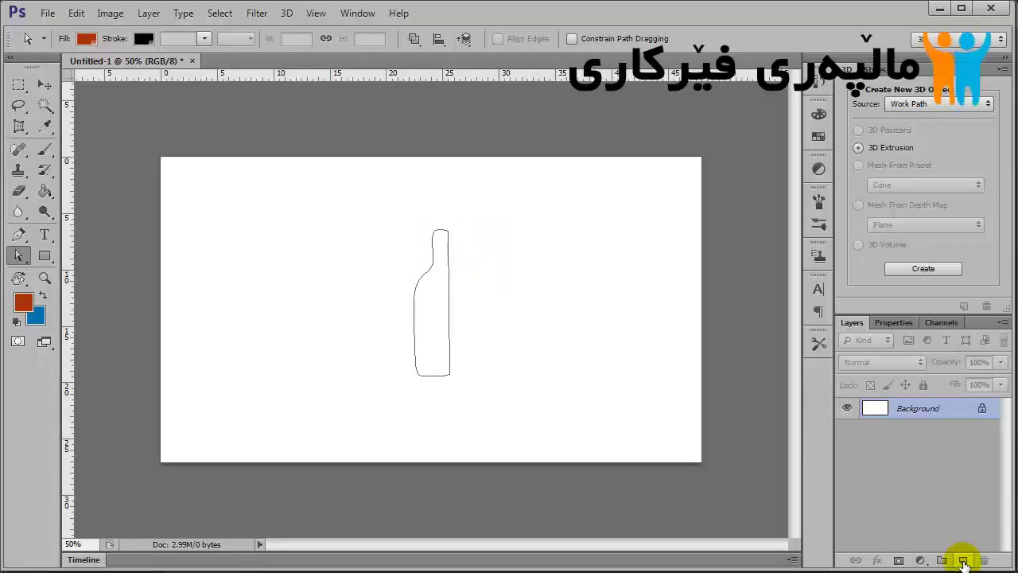
Step: Add a new empty layer named Layer 1 above the background
left_click(220, 14)
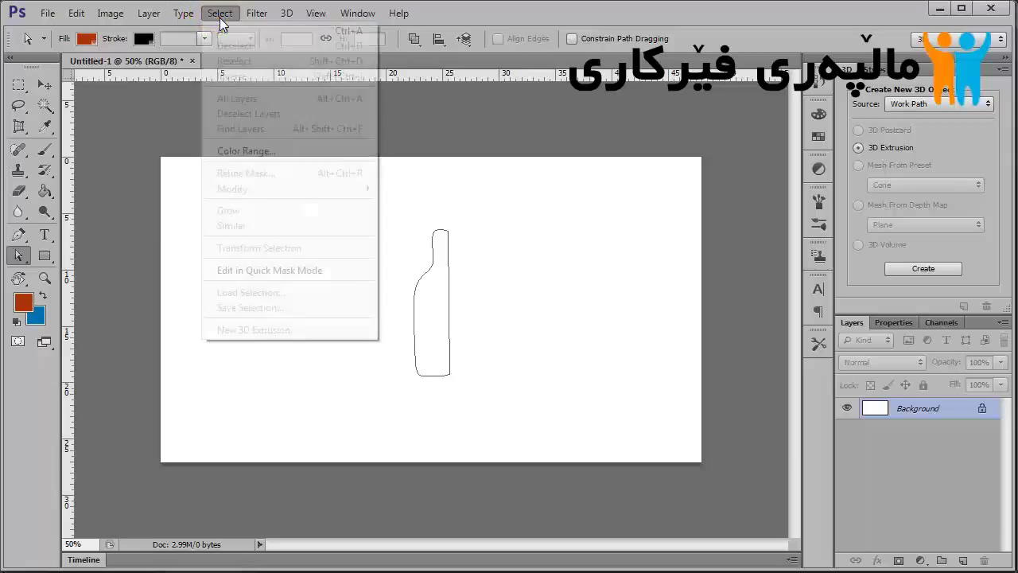
mouse_move(183, 16)
mouse_move(149, 14)
mouse_move(317, 31)
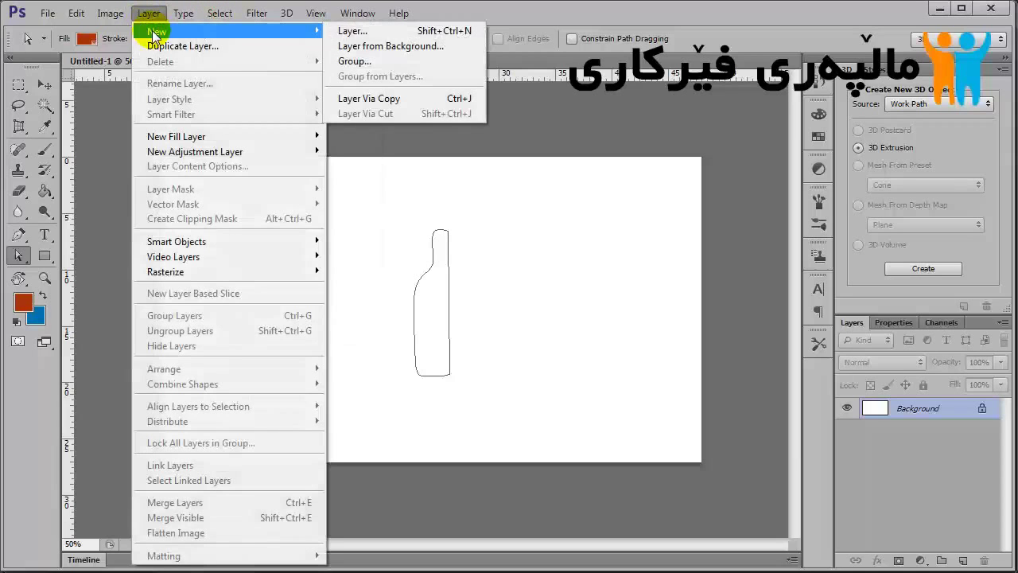
left_click(348, 32)
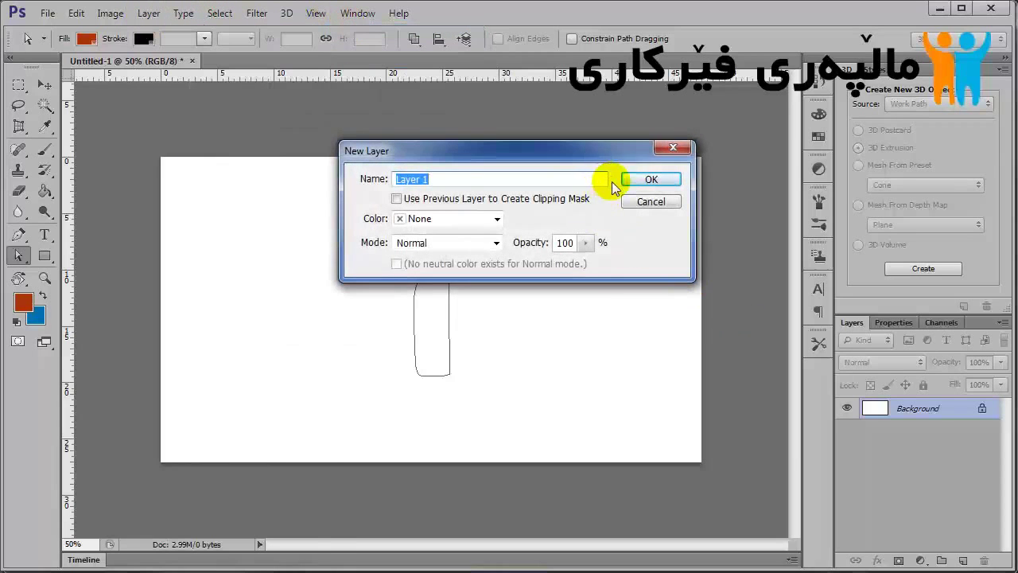
left_click(648, 179)
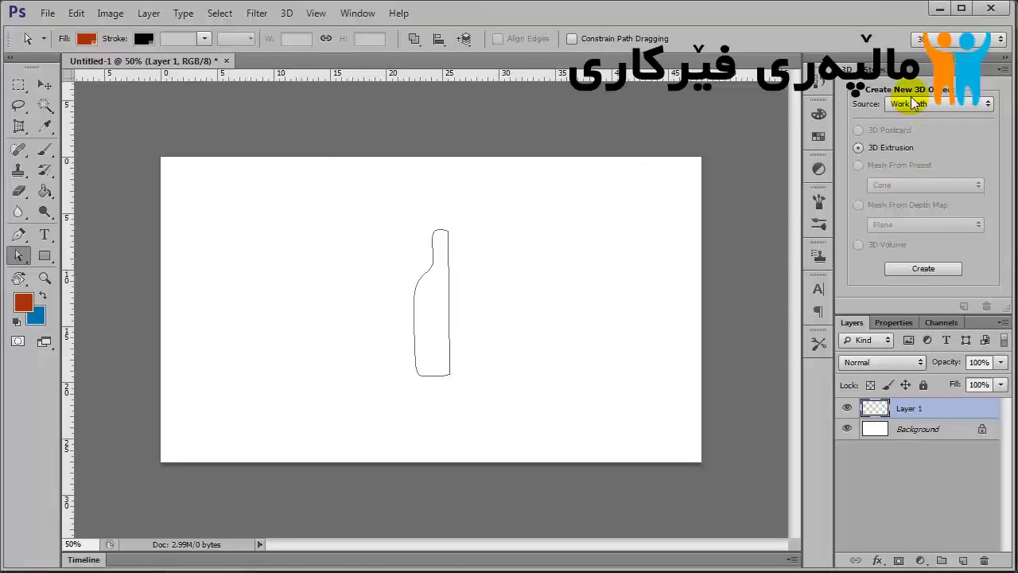
Step: Create a 3D extrusion on Layer 1 using the Work Path as the source
left_click(350, 12)
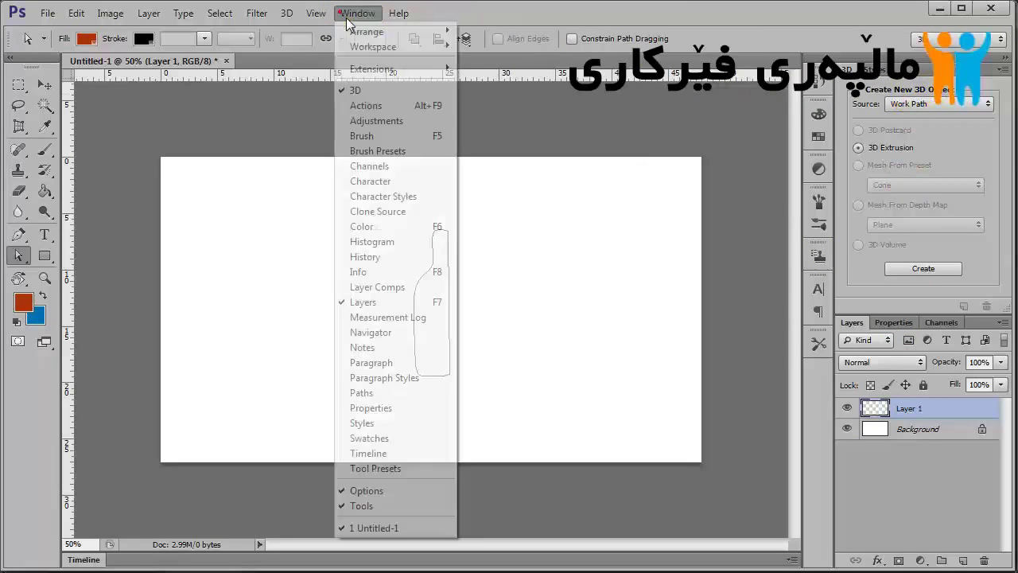
left_click(402, 90)
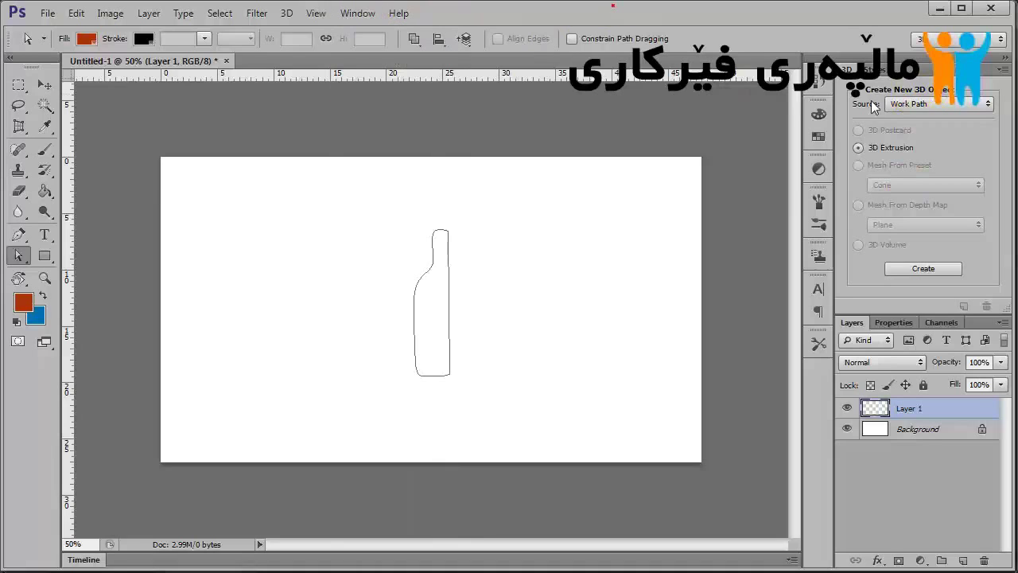
left_click(915, 104)
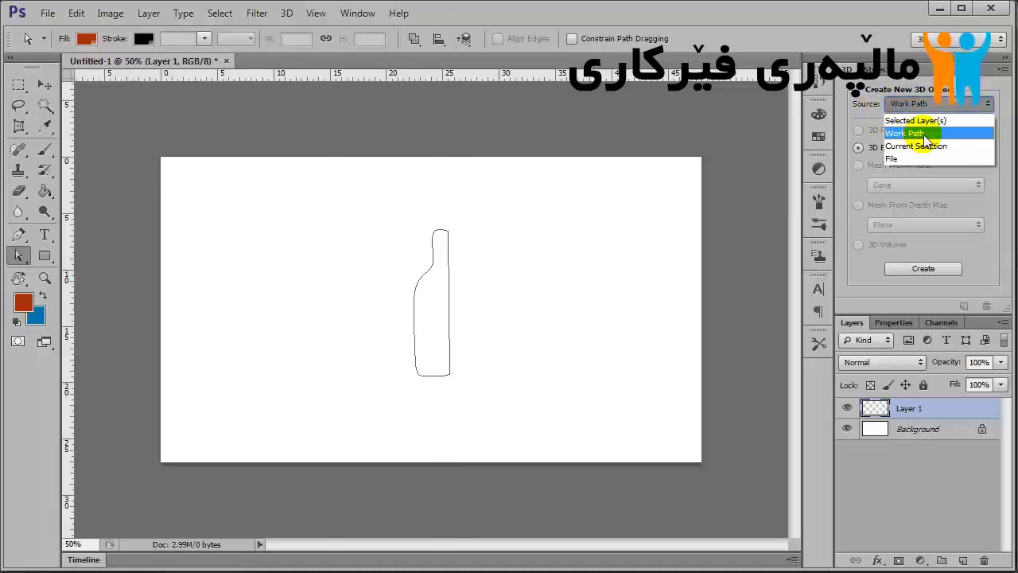
left_click(927, 136)
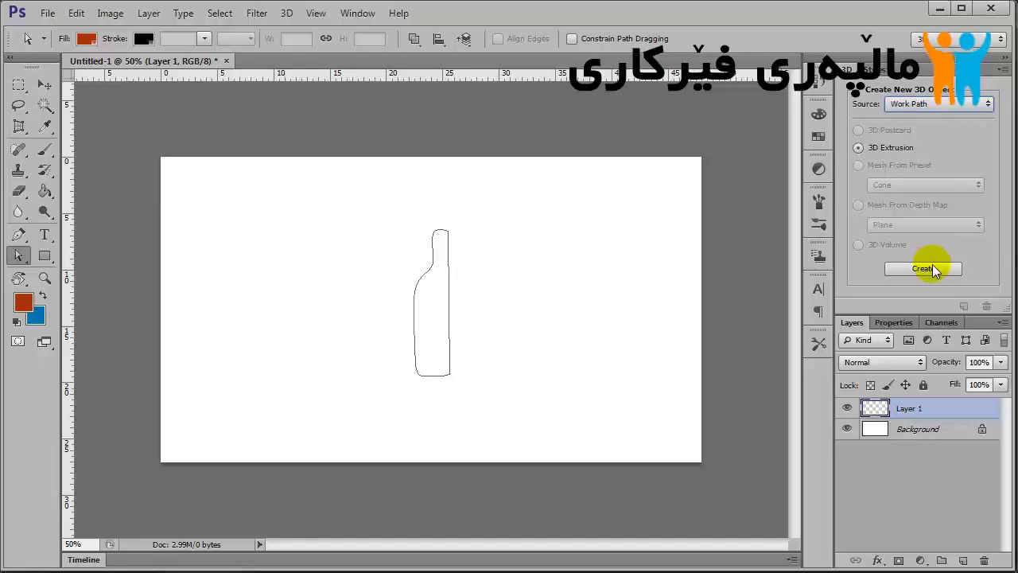
left_click(932, 269)
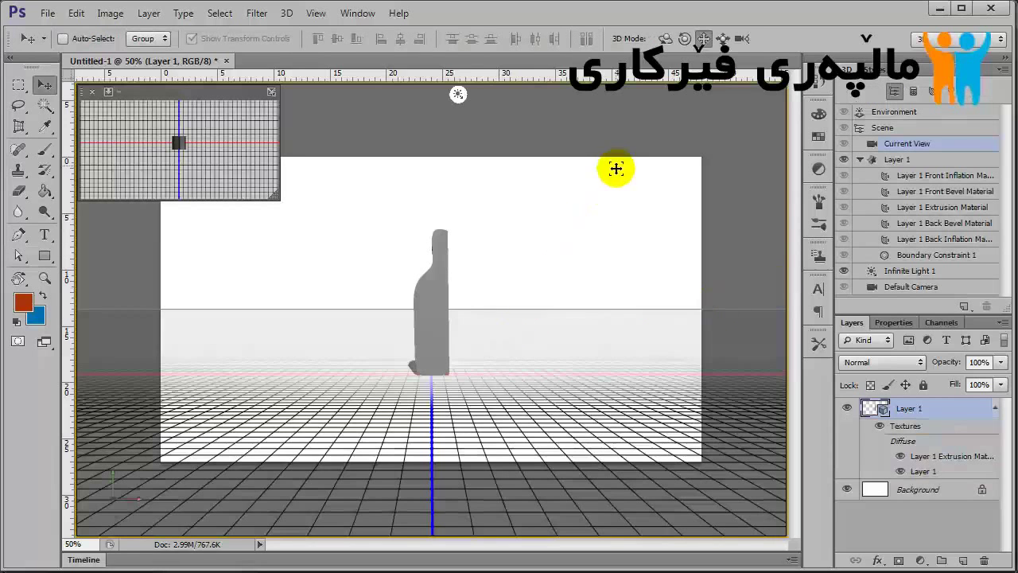
Step: Shift and orbit the 3D camera to examine the extruded half bottle from a raised angle
left_click(653, 235)
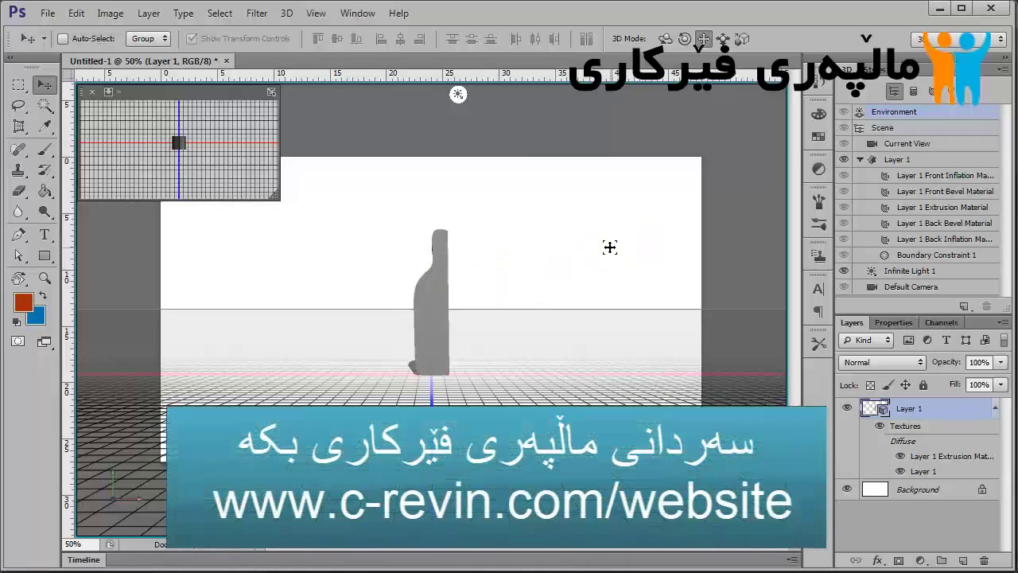
left_click(606, 245)
left_click(685, 38)
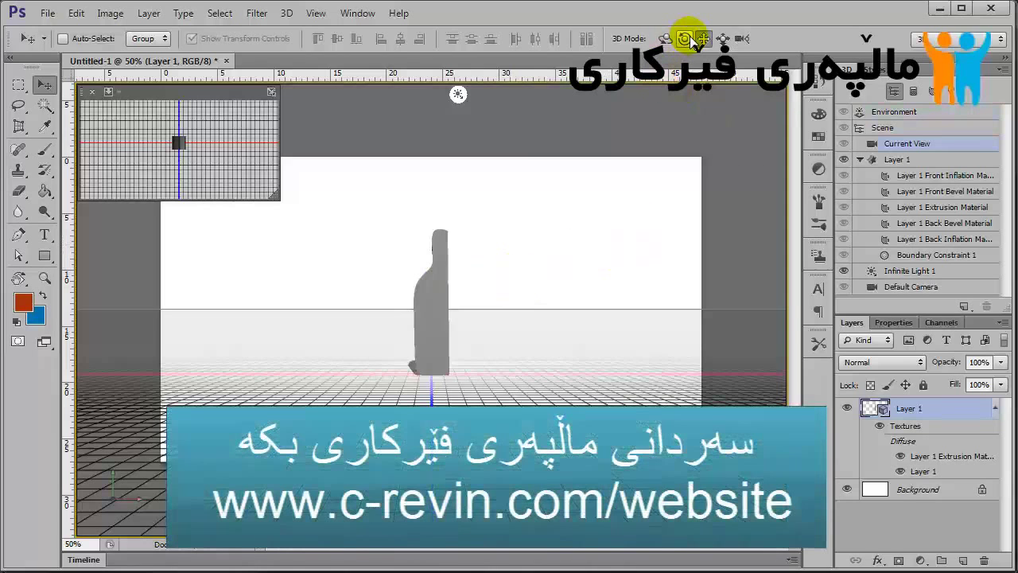
left_click_drag(610, 227, 602, 236)
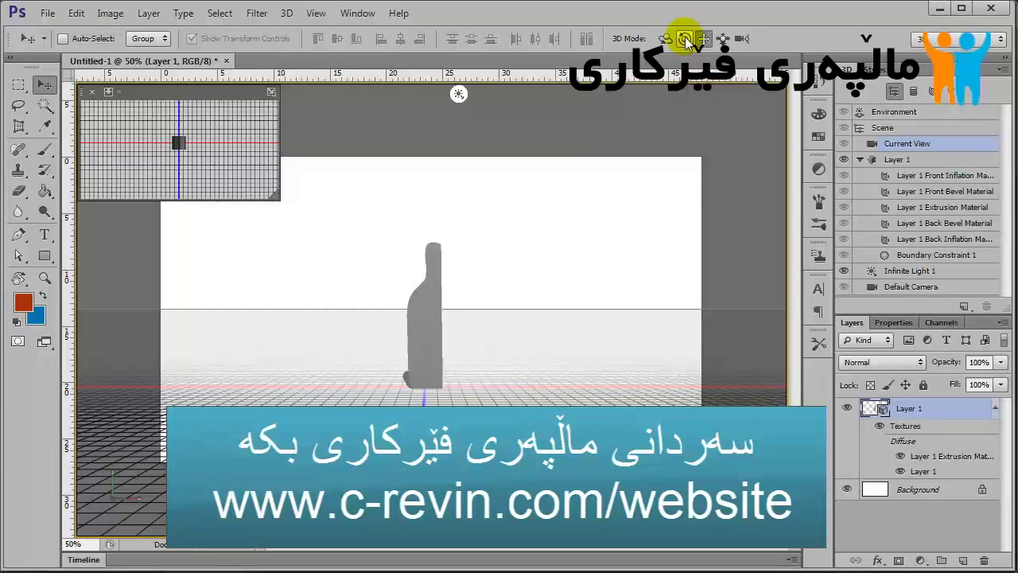
left_click(688, 38)
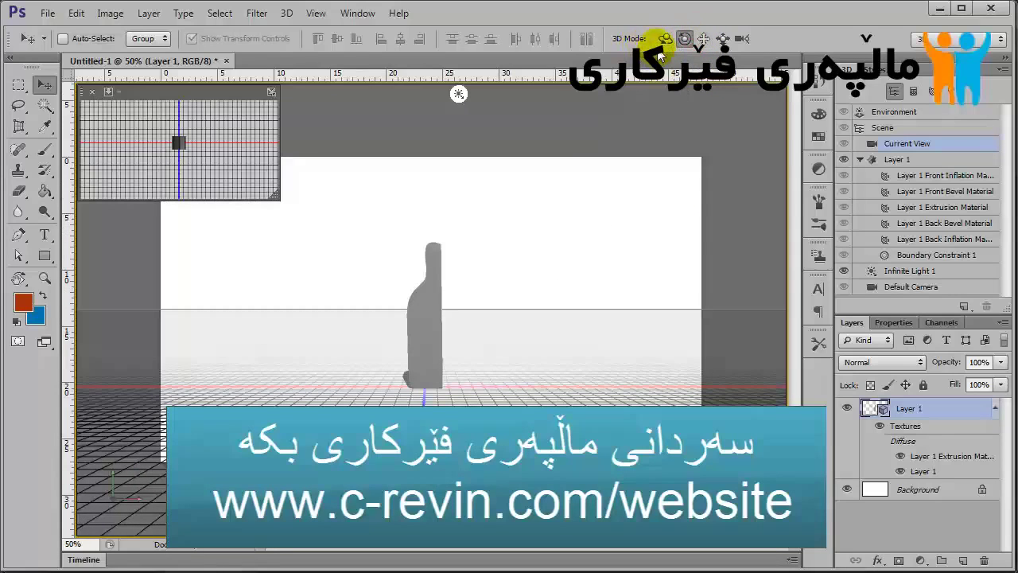
left_click(665, 38)
left_click_drag(556, 295, 579, 324)
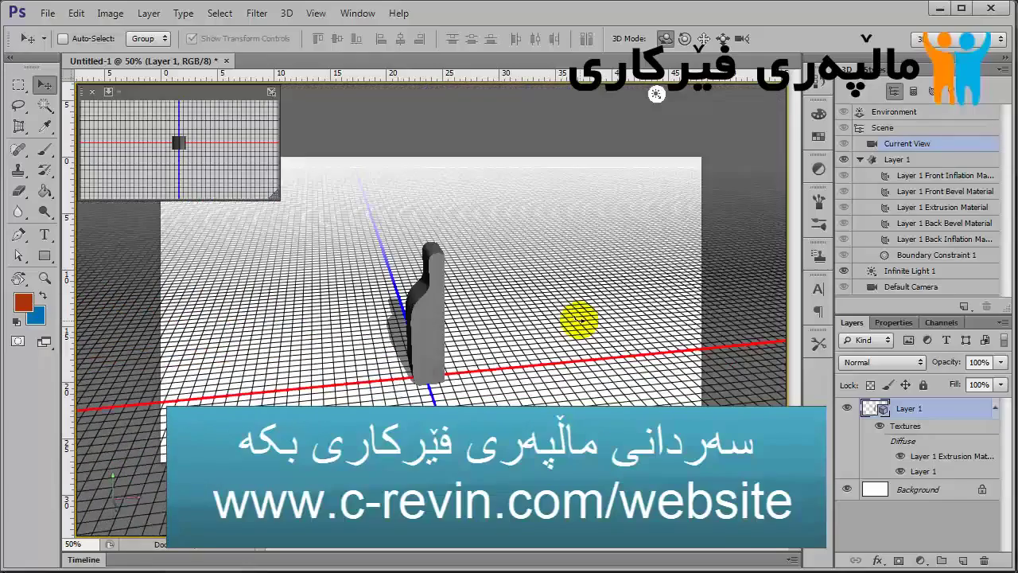
Step: Bend the extruded half-bottle mesh with a Horizontal Angle (X) of 360° in its deform settings
left_click(432, 296)
left_click(454, 272)
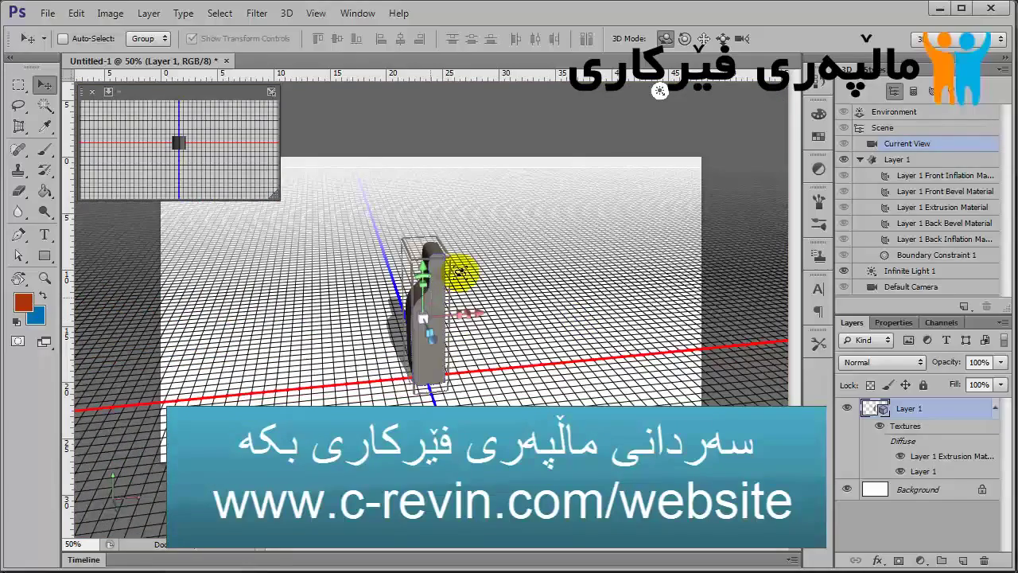
left_click(894, 325)
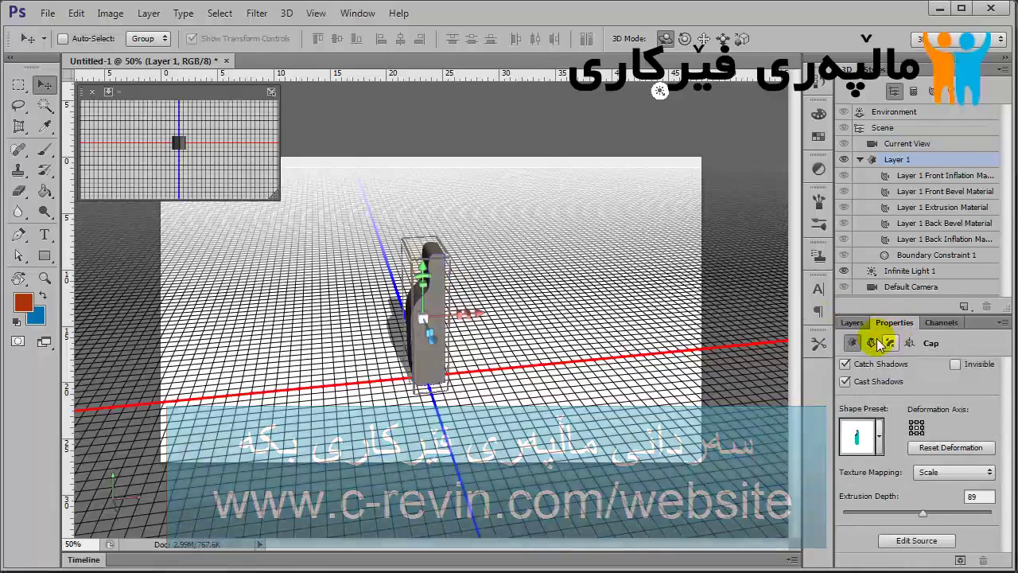
left_click(871, 343)
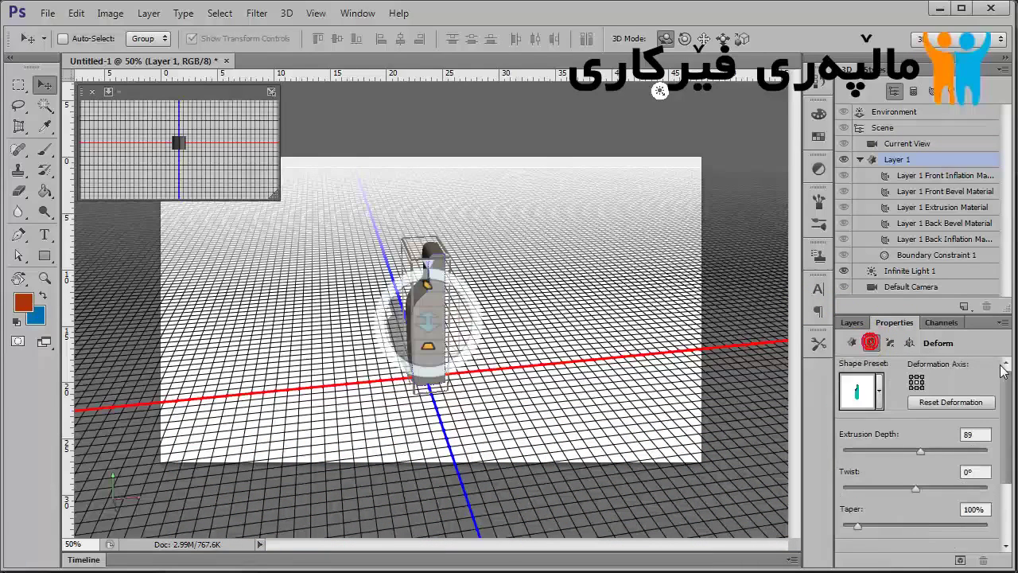
scroll(1004, 387, "down", 3)
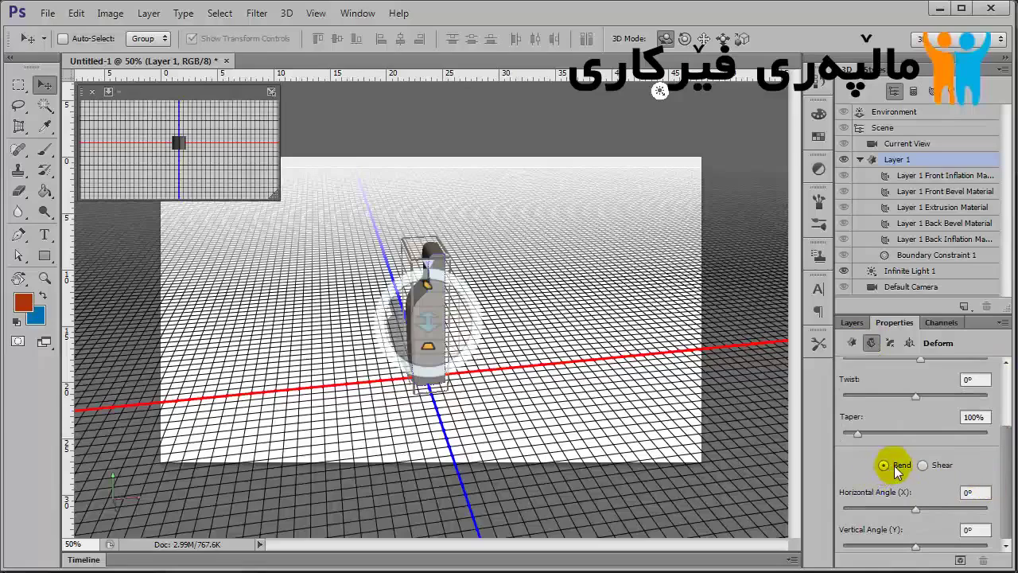
left_click(982, 493)
left_click(937, 494)
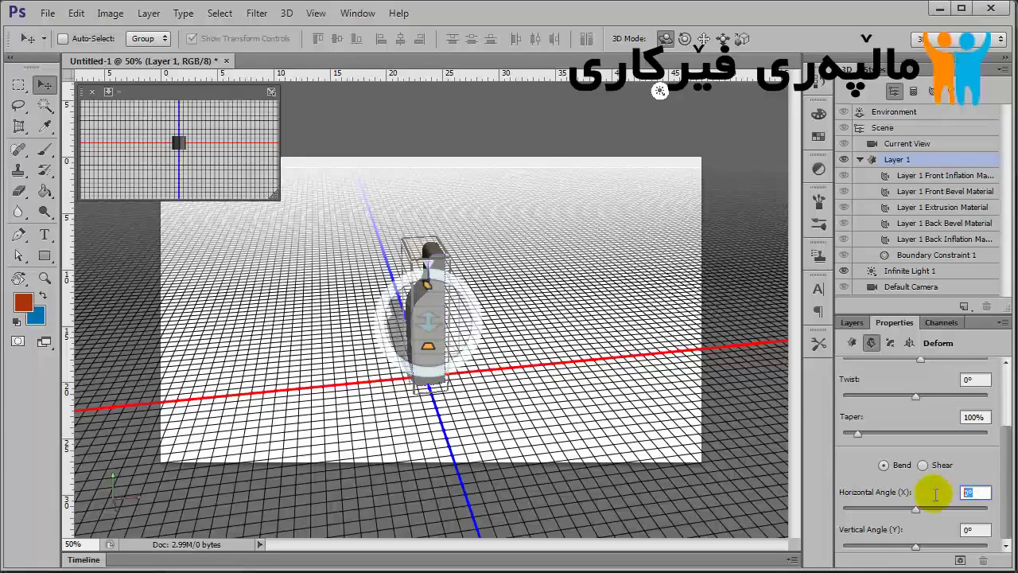
type("360")
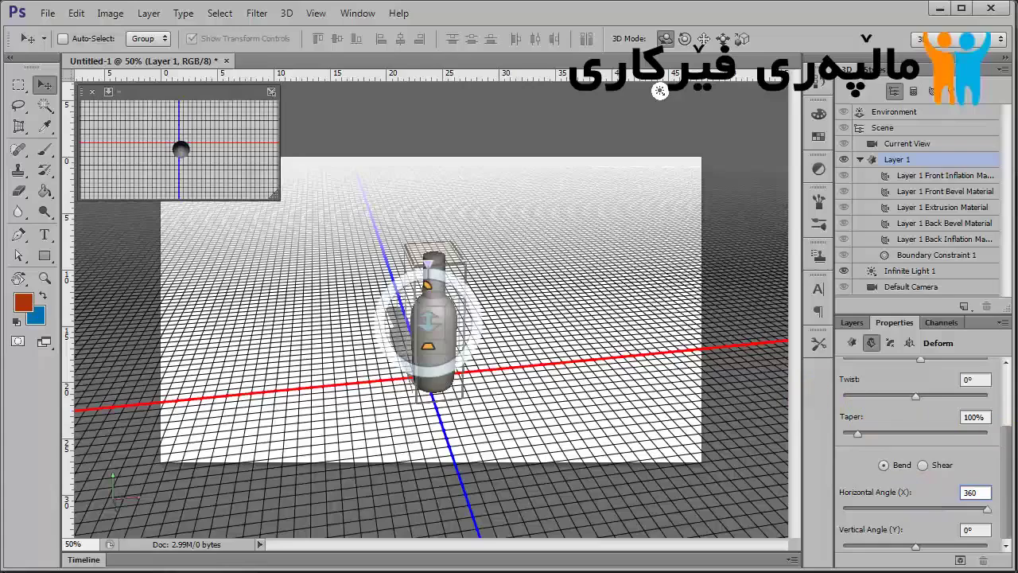
Step: Set the mesh's deformation axis to the middle of its right side so the bend revolves around the straight edge
left_click_drag(1007, 476, 1004, 445)
left_click(1004, 366)
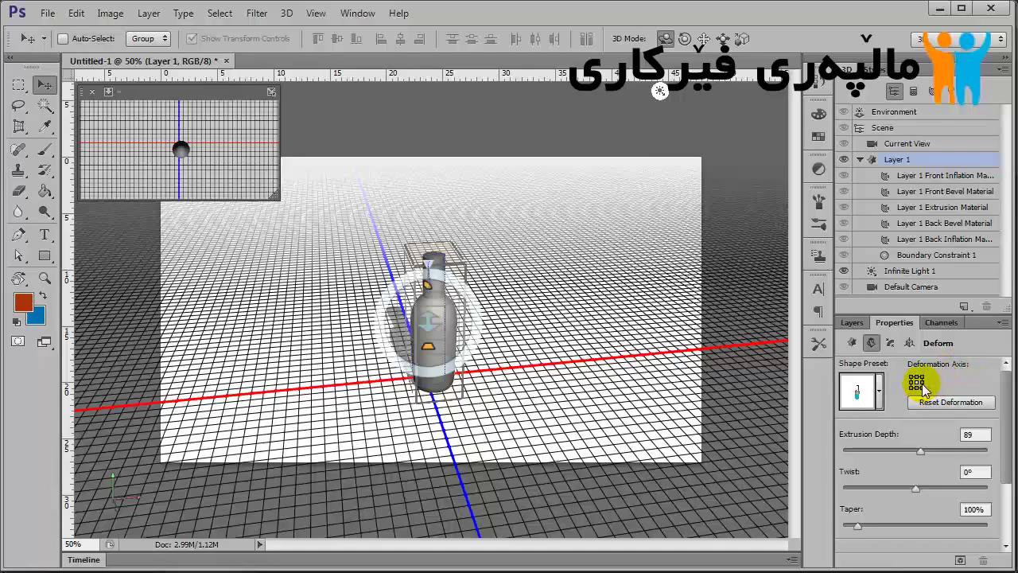
left_click(922, 383)
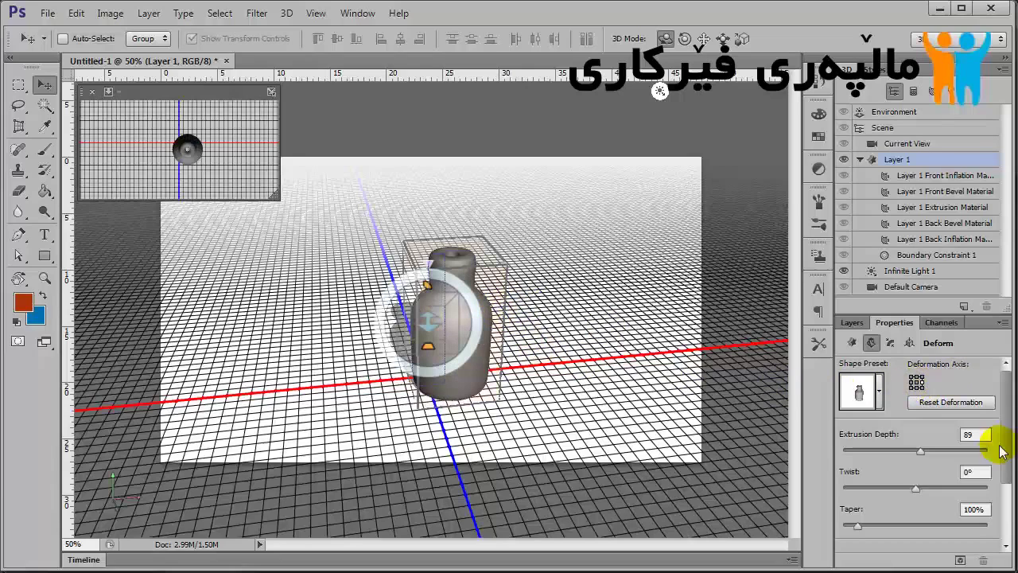
Step: Slim the bent bottle by setting its Extrusion Depth to -145
left_click(970, 434)
type("0")
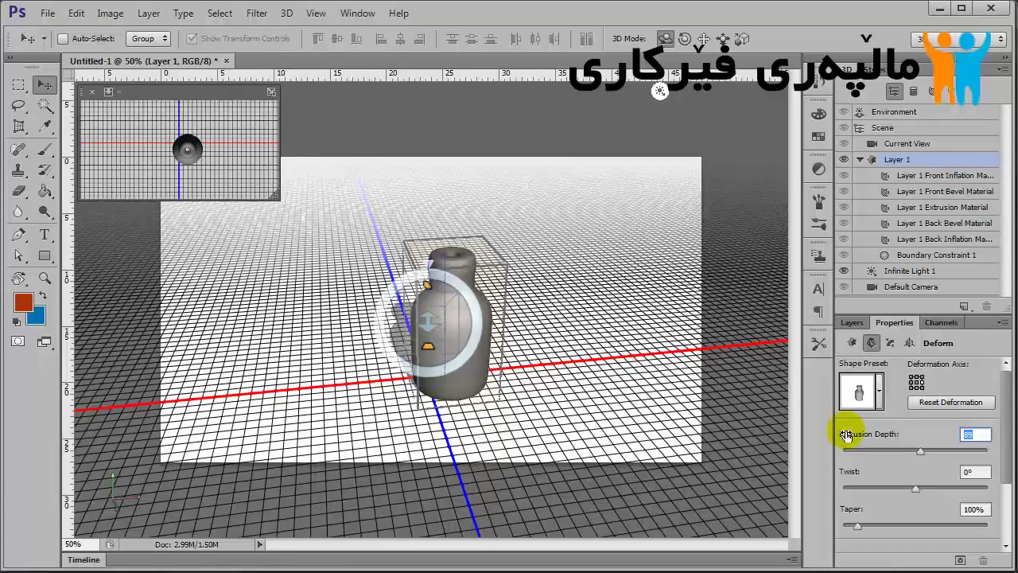
key("Return")
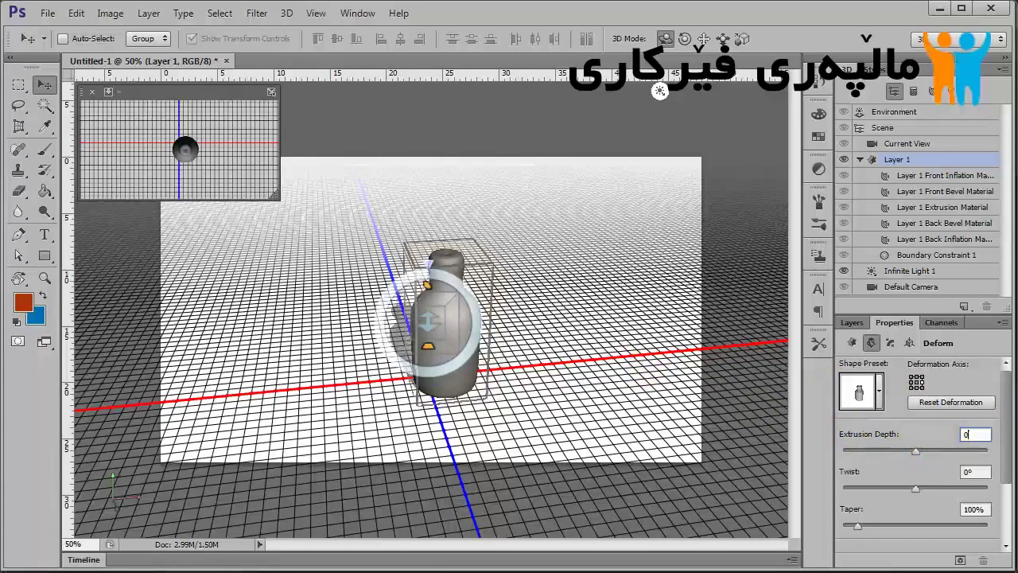
left_click_drag(915, 451, 907, 453)
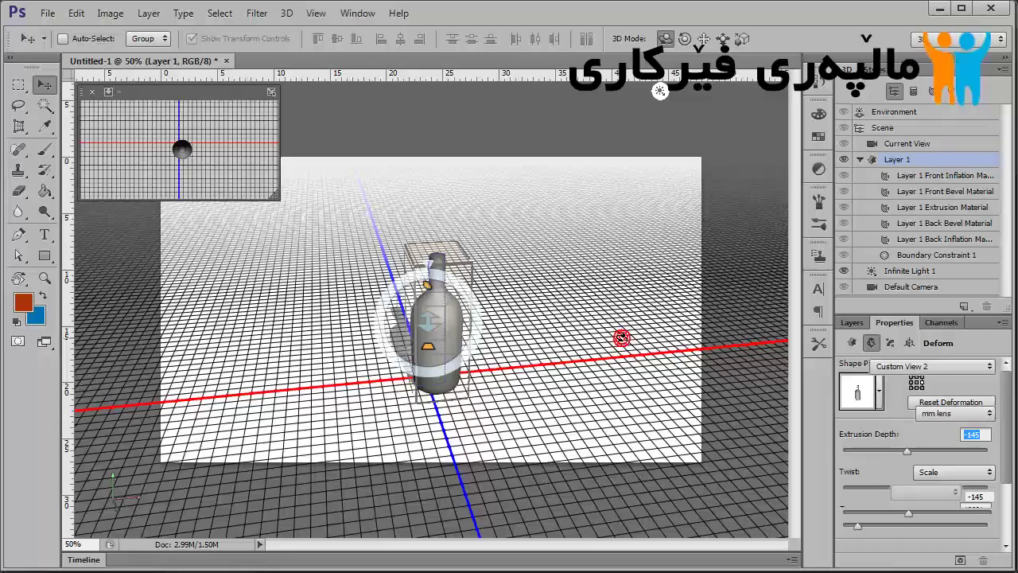
left_click(676, 245)
left_click(607, 266)
left_click_drag(609, 264, 611, 252)
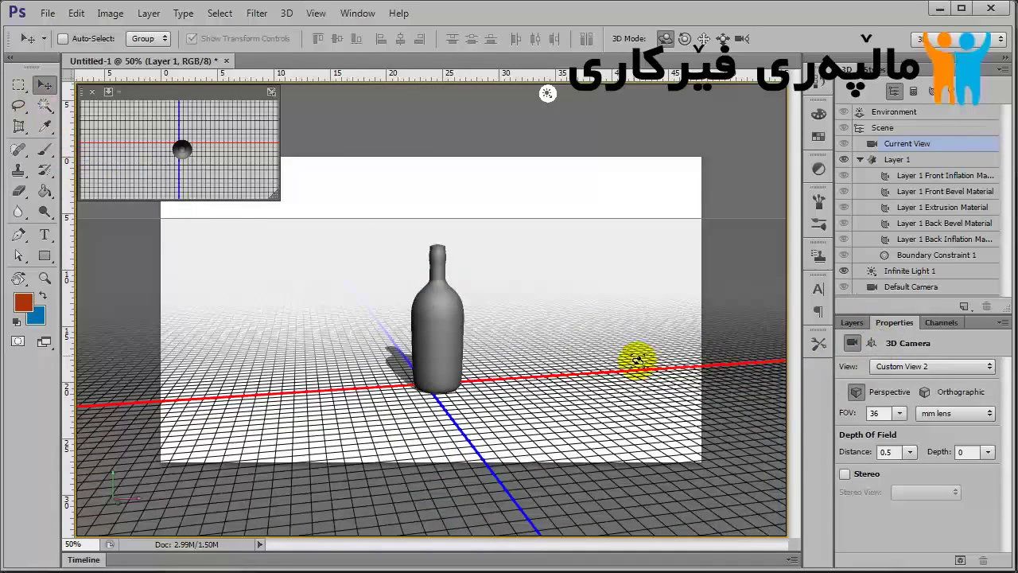
Step: Open the bottle mesh's extrusion source for editing and float its document beside the 3D scene
left_click(447, 323)
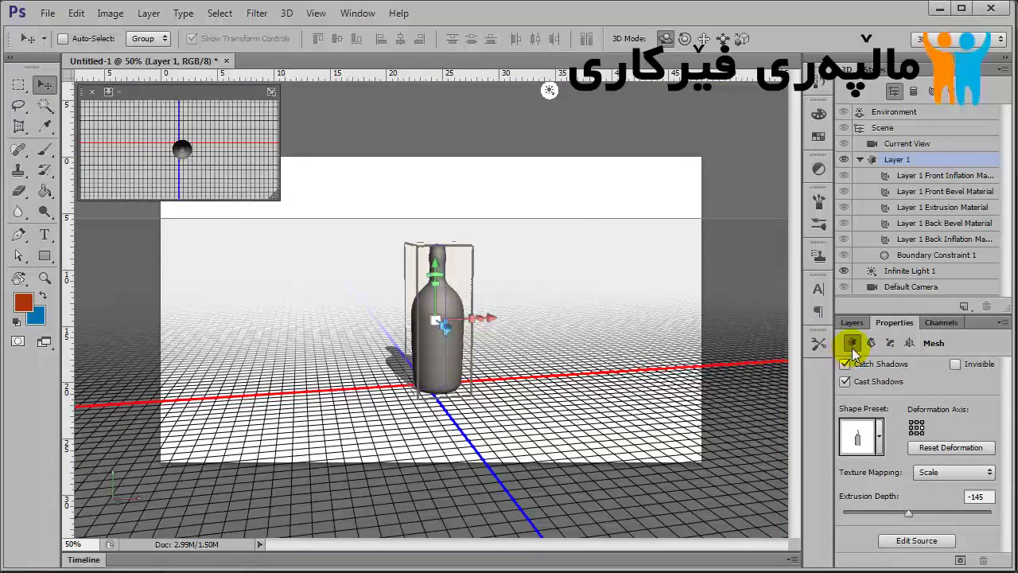
left_click(929, 544)
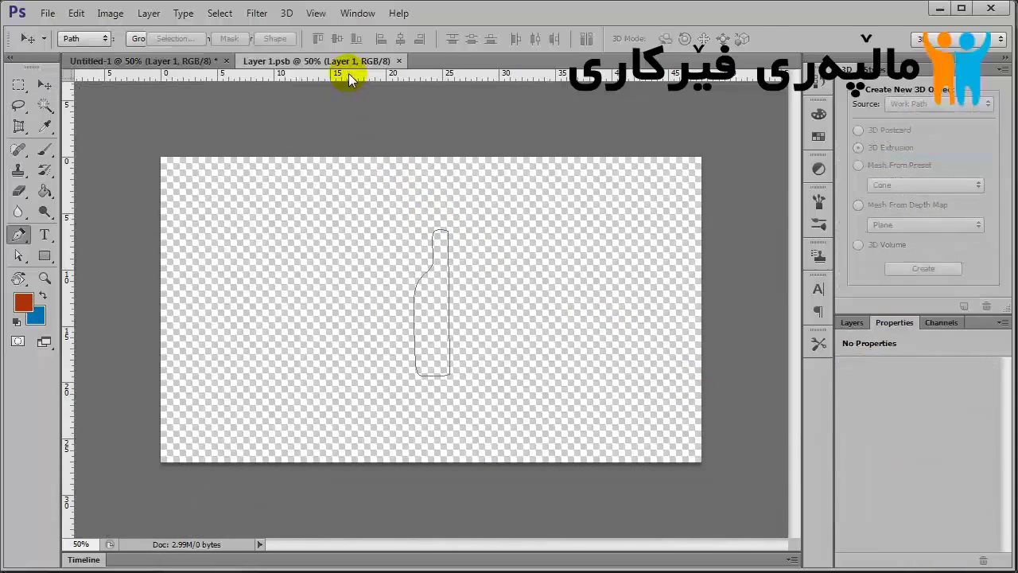
left_click_drag(338, 60, 565, 130)
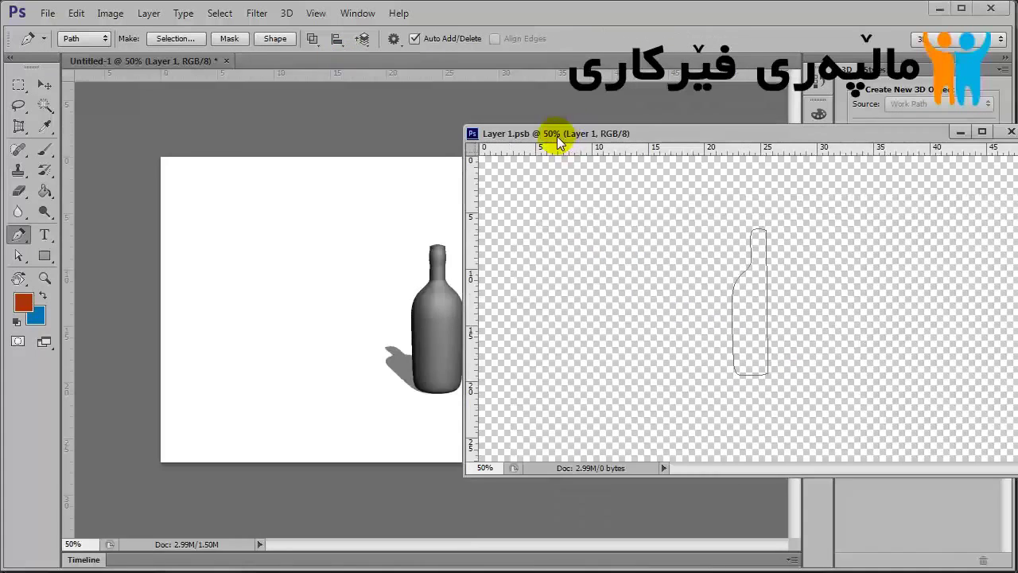
Step: Reshape the neck of the half-bottle path with the Direct Selection tool so its curve straightens, and close the source document
left_click(19, 255)
left_click_drag(800, 210, 742, 194)
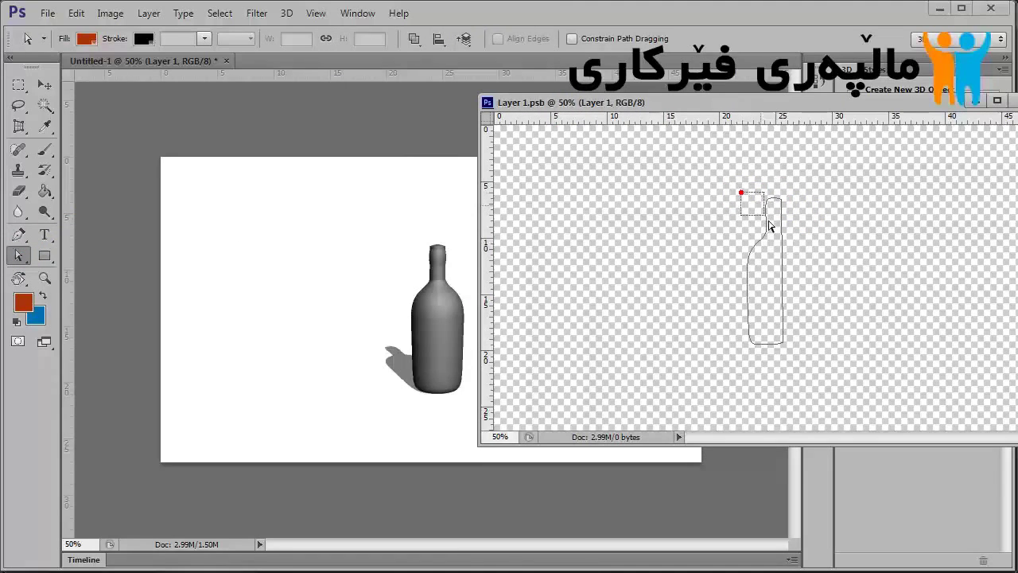
left_click(769, 224)
left_click_drag(761, 205, 767, 232)
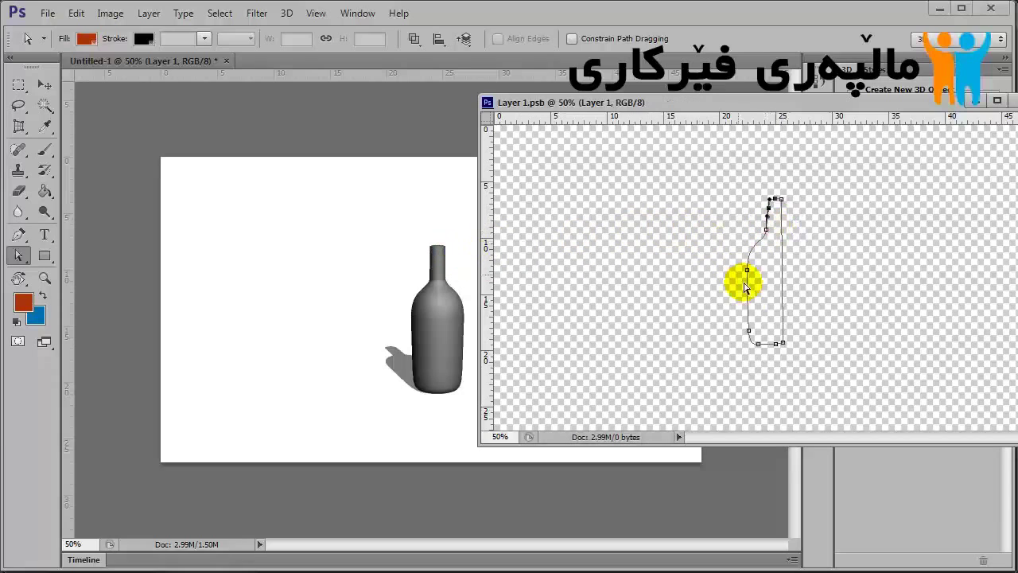
left_click_drag(806, 354, 737, 337)
left_click_drag(642, 347, 715, 330)
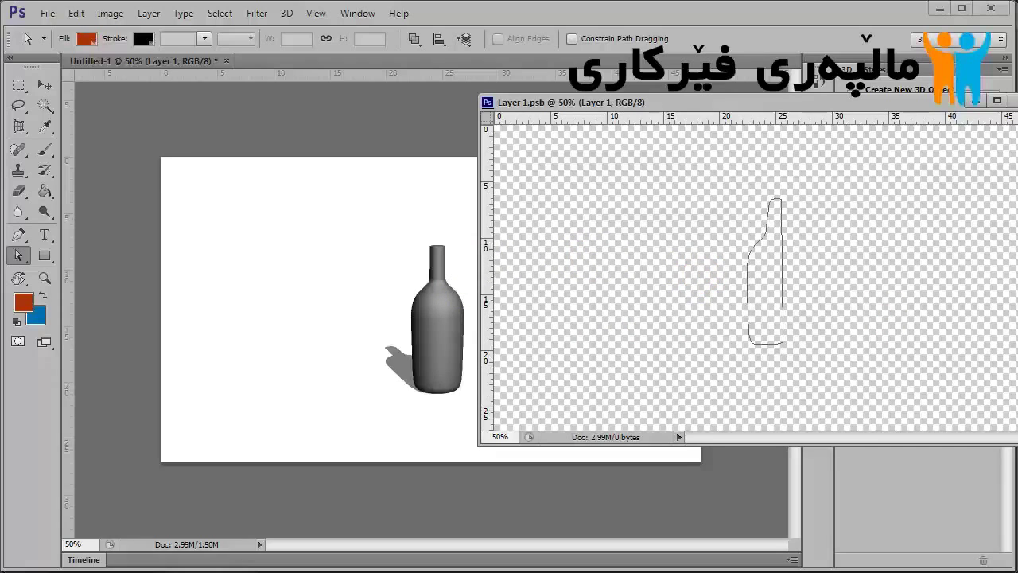
left_click(1013, 101)
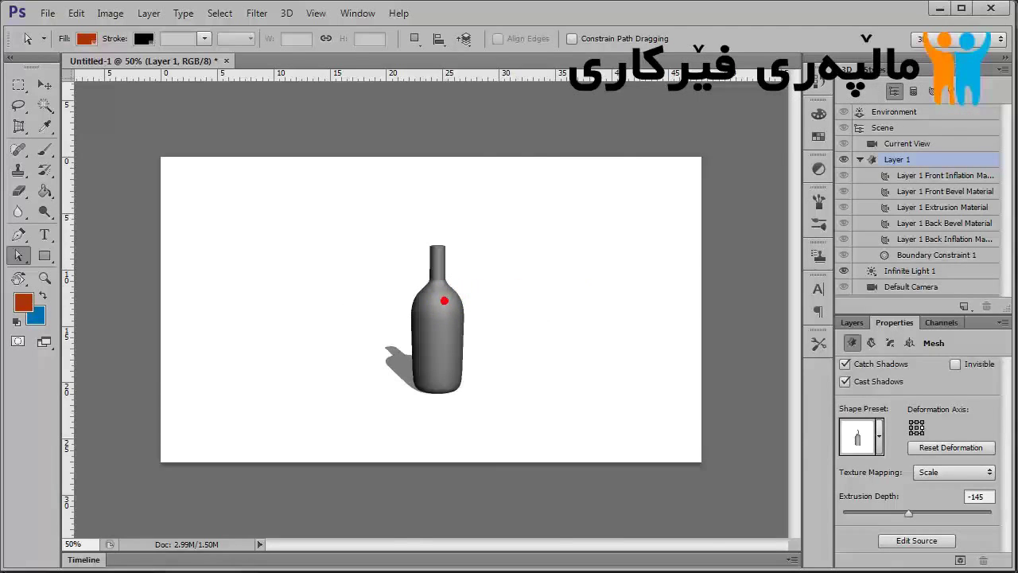
Step: Collapse Layer 1's texture list and duplicate the layer as Layer 1 copy in the same document
left_click(44, 84)
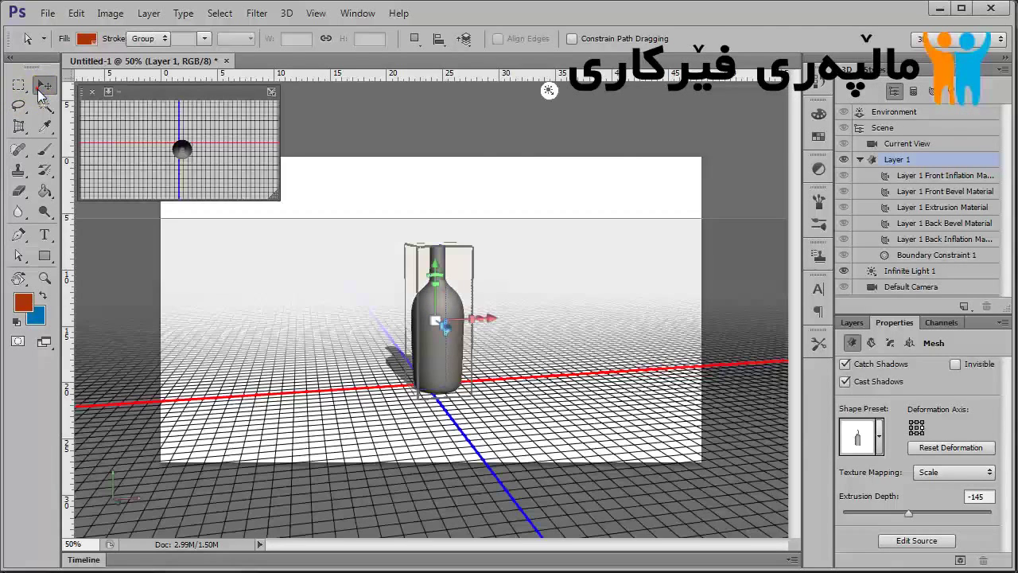
left_click(597, 288)
left_click(852, 322)
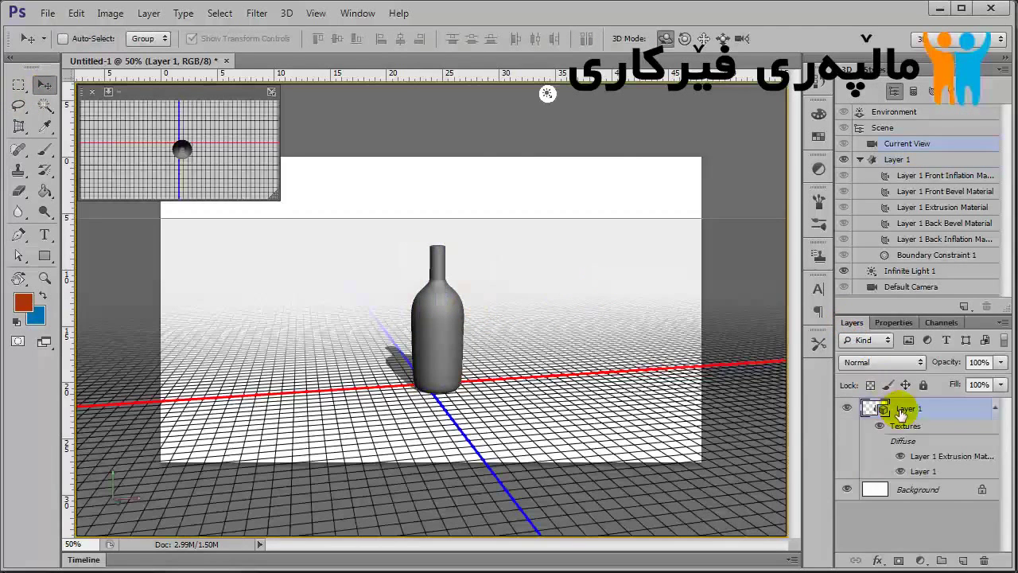
left_click(876, 71)
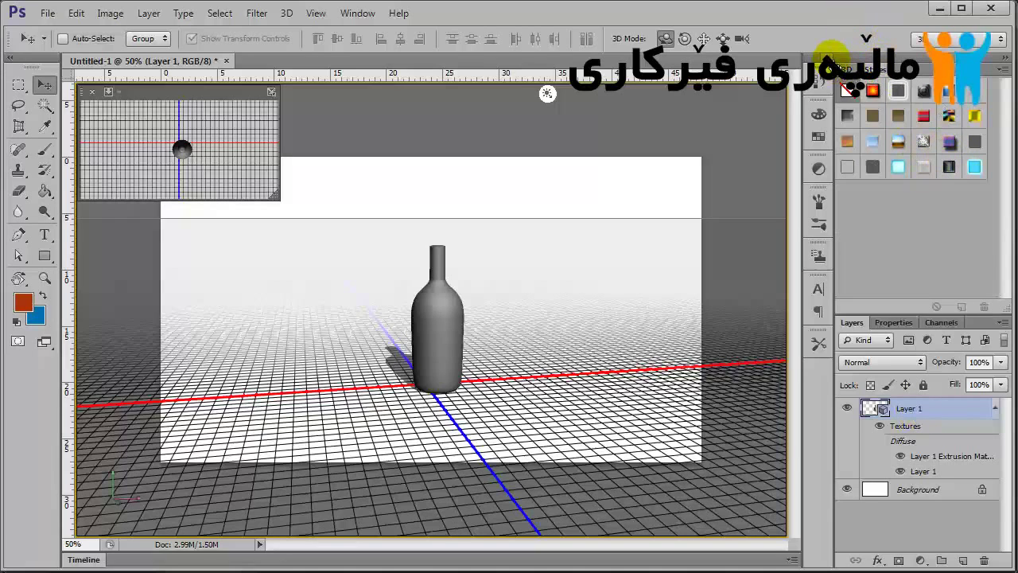
left_click(841, 69)
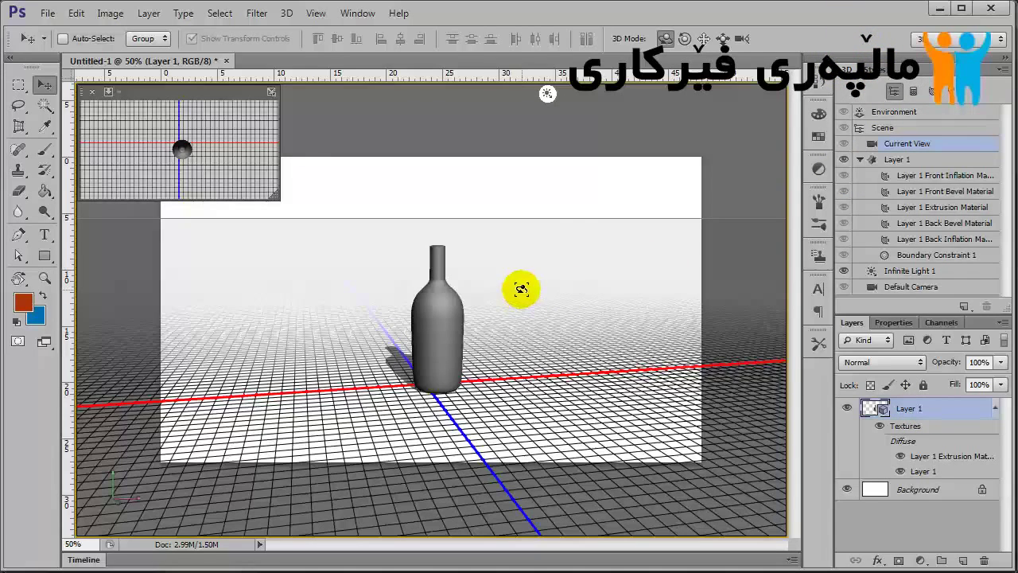
left_click(997, 407)
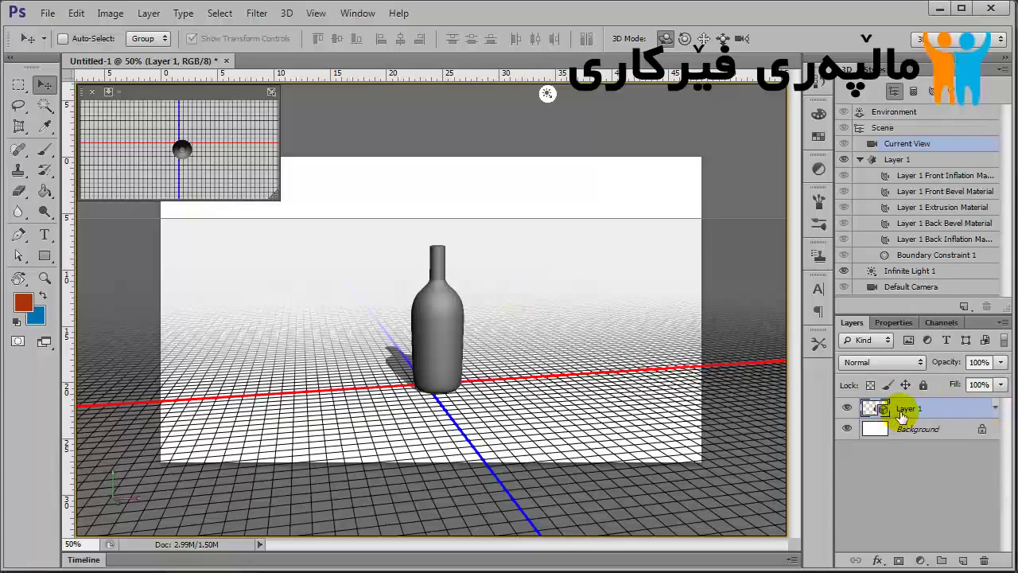
right_click(901, 417)
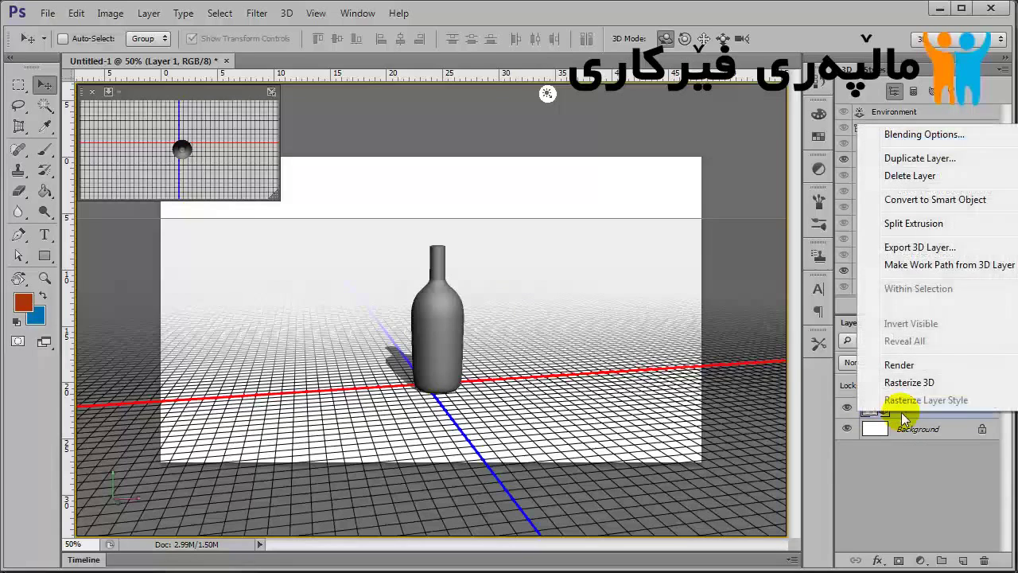
left_click(945, 163)
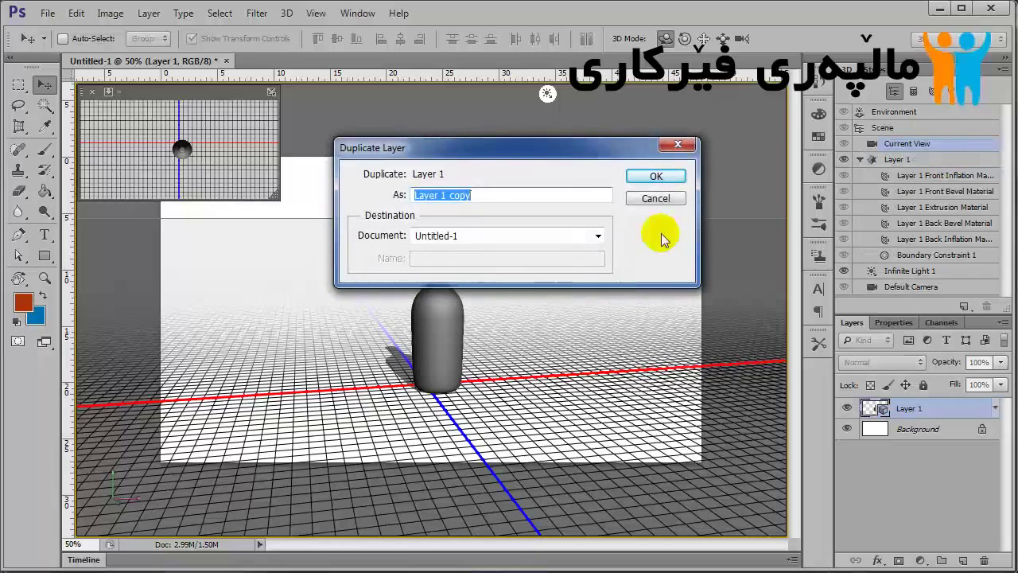
left_click(475, 191)
left_click(656, 175)
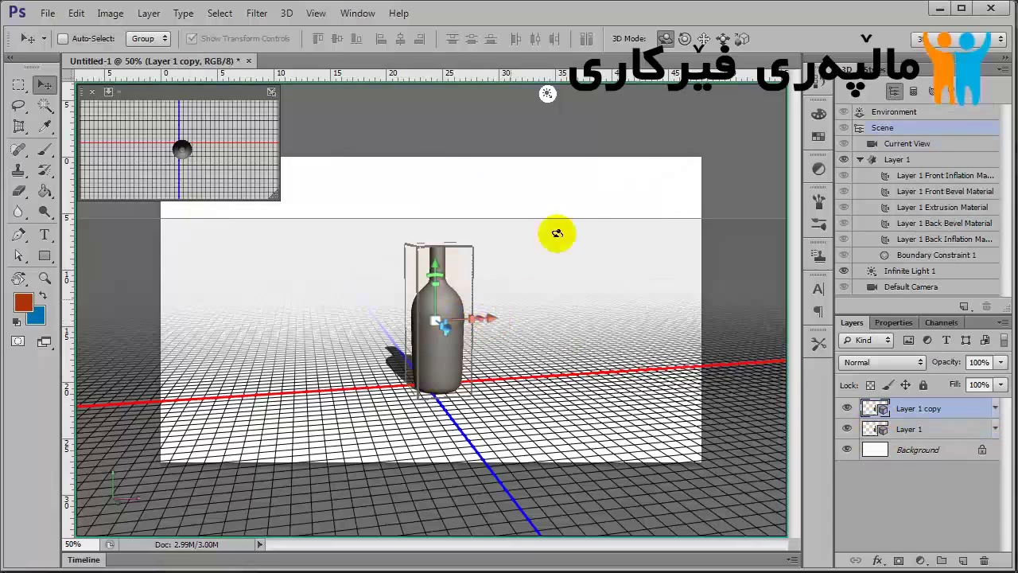
Step: Move the copied bottle along its X axis to stand clear to the right of the original
left_click_drag(493, 318, 674, 292)
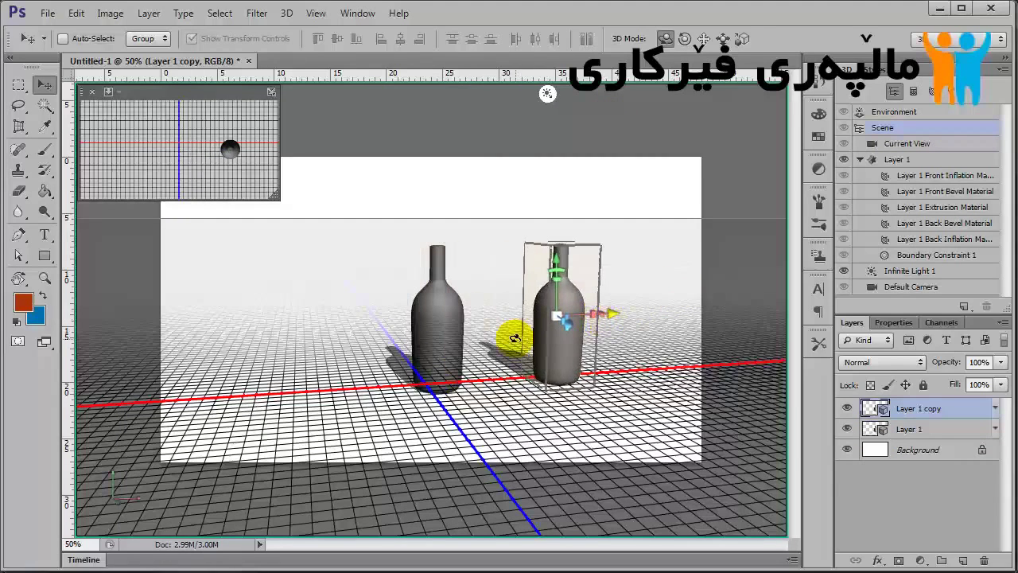
scroll(514, 338, "up", 2)
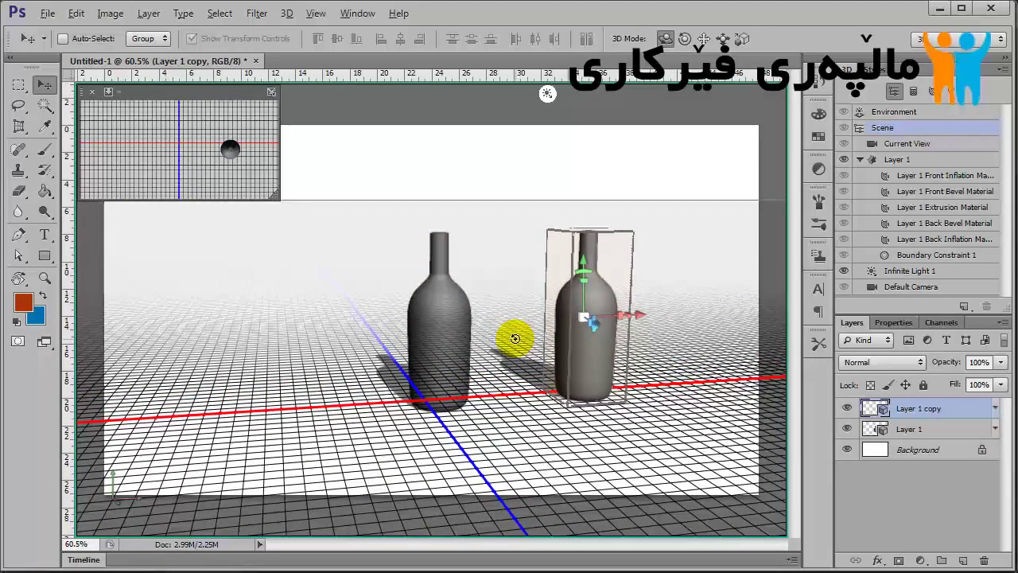
scroll(515, 338, "up", 1)
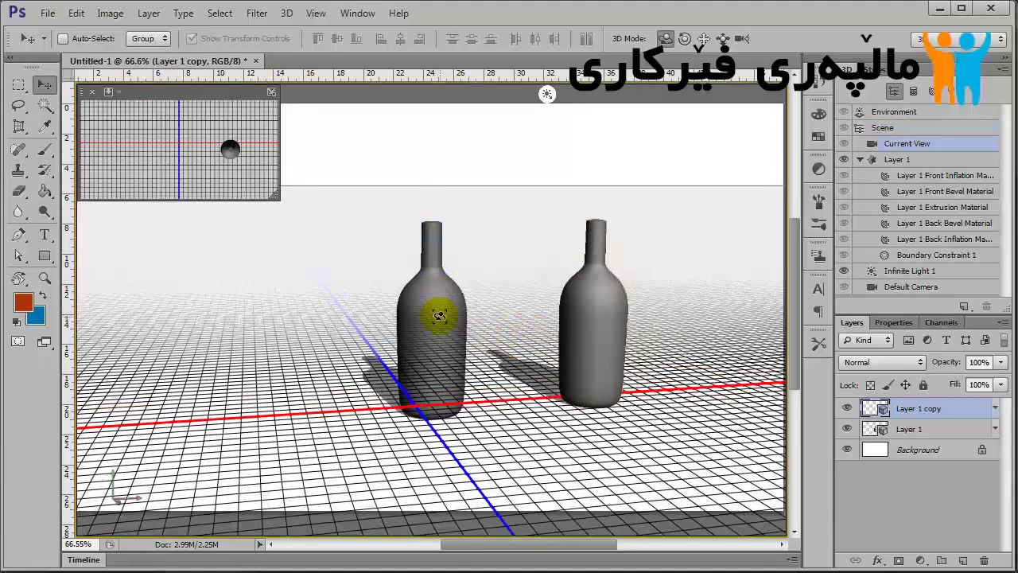
Step: Try to select the original bottle directly in the 3D scene while Layer 1 copy is the active layer
left_click(433, 301)
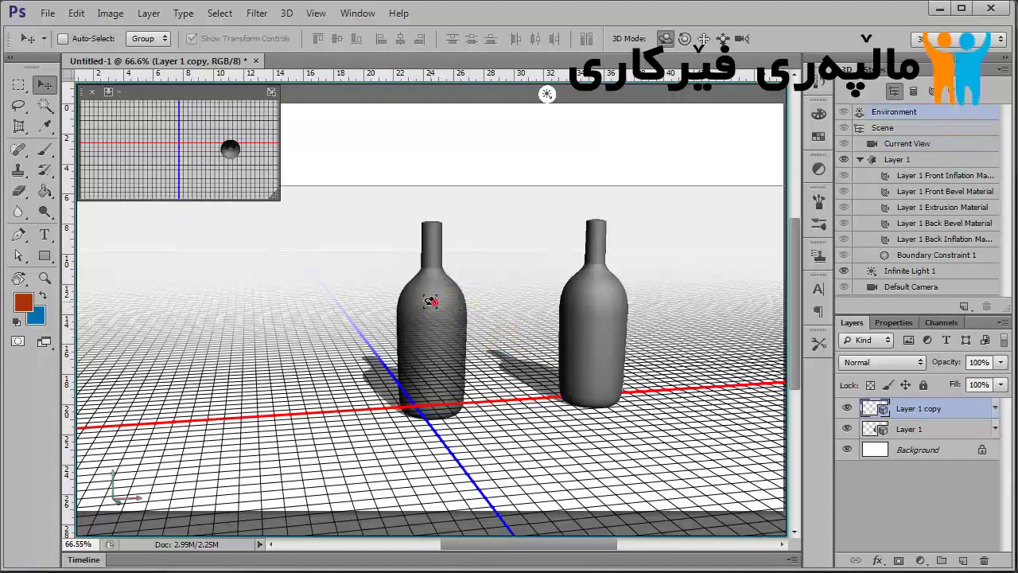
left_click(890, 322)
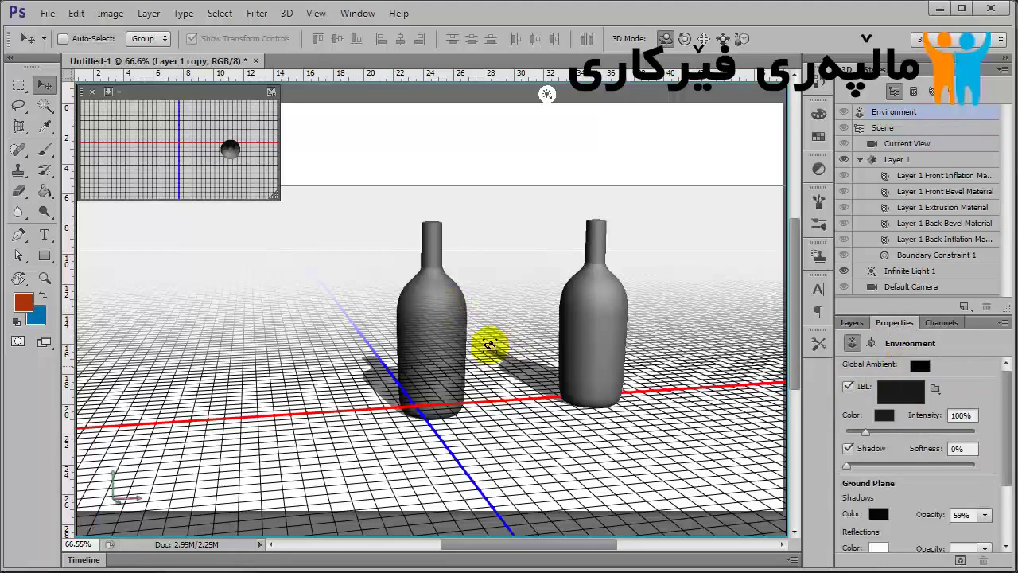
left_click(422, 322)
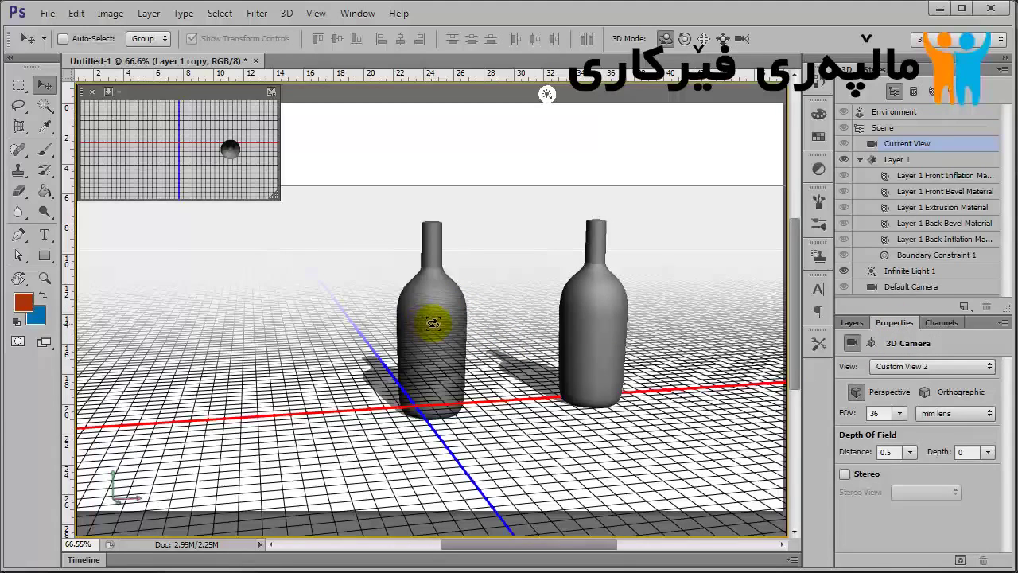
left_click(434, 322)
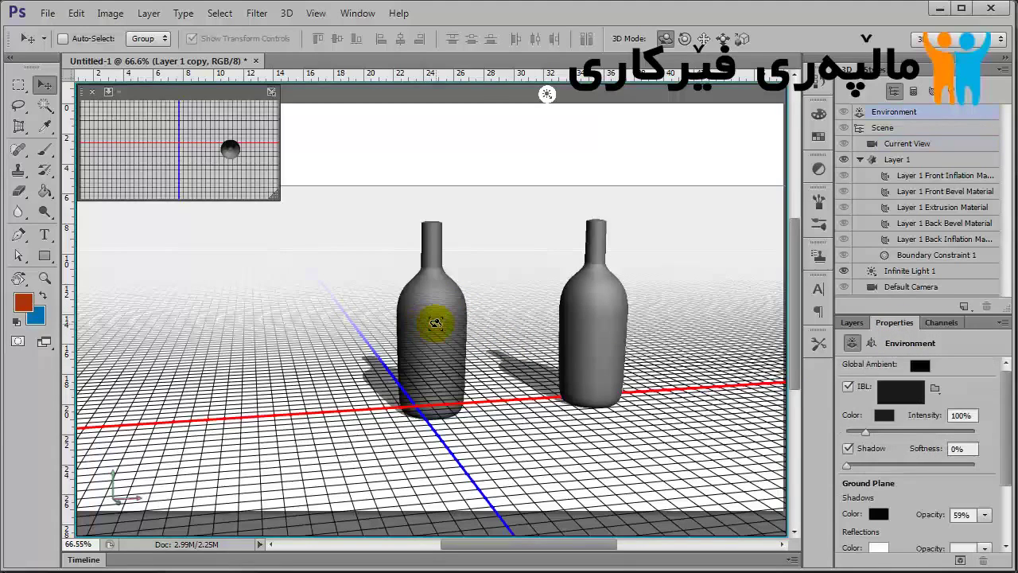
left_click(587, 293)
left_click(428, 290)
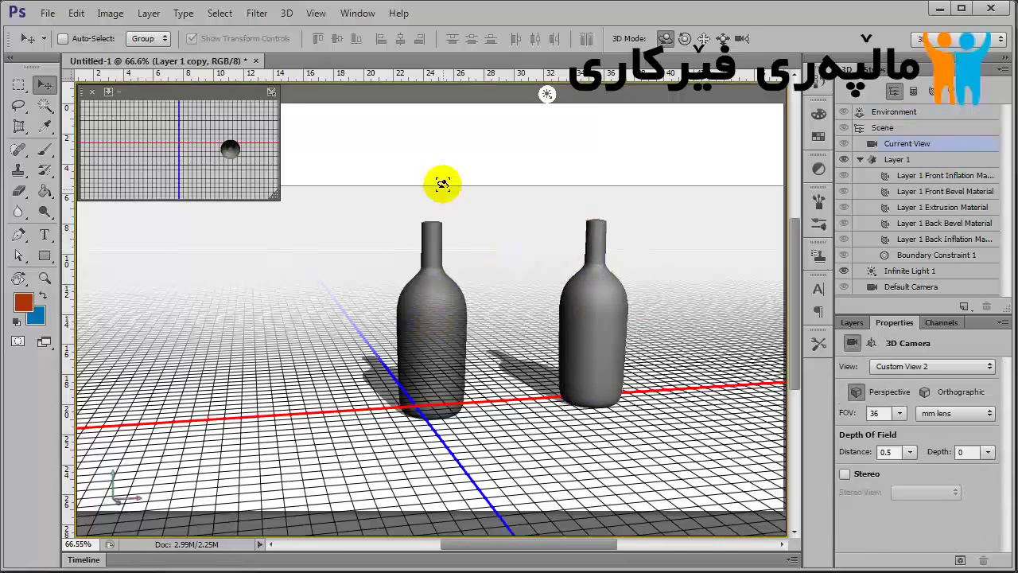
left_click(19, 83)
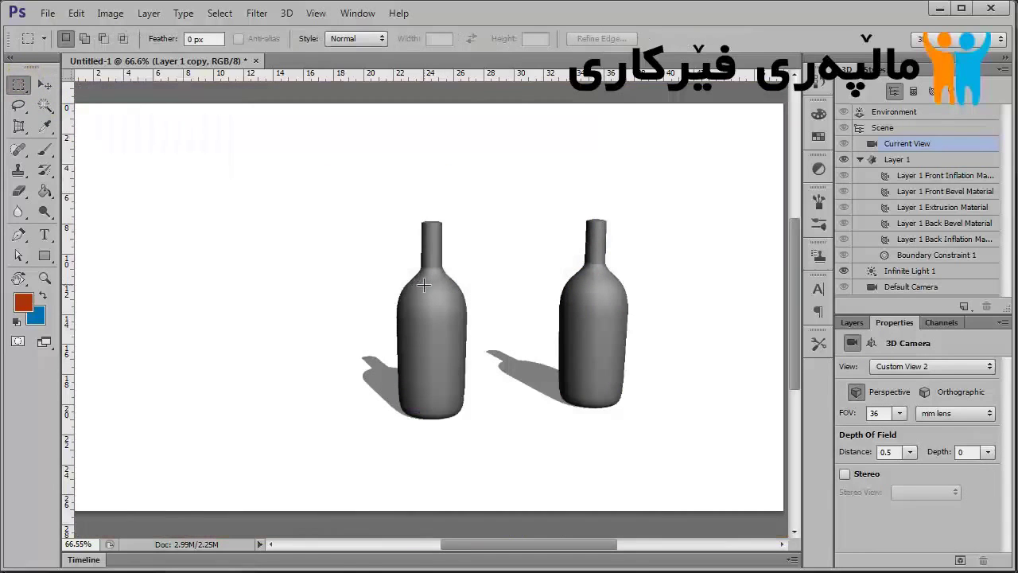
left_click(19, 255)
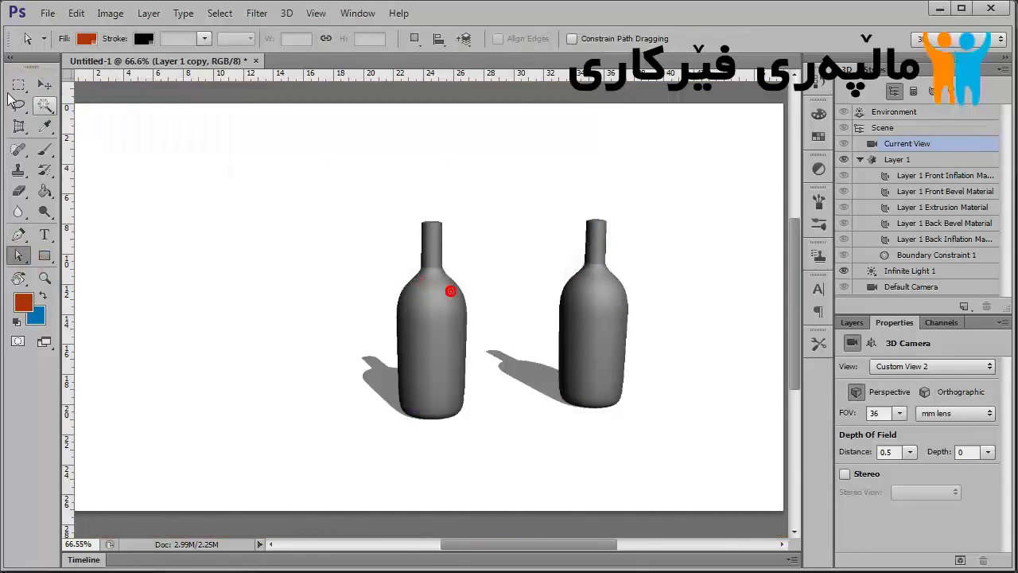
left_click(44, 84)
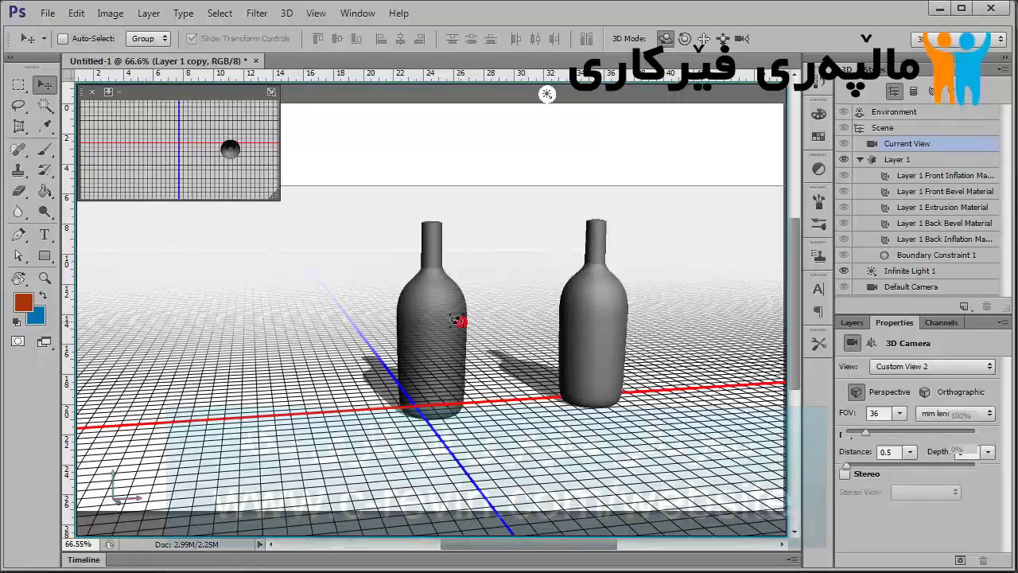
left_click(450, 315)
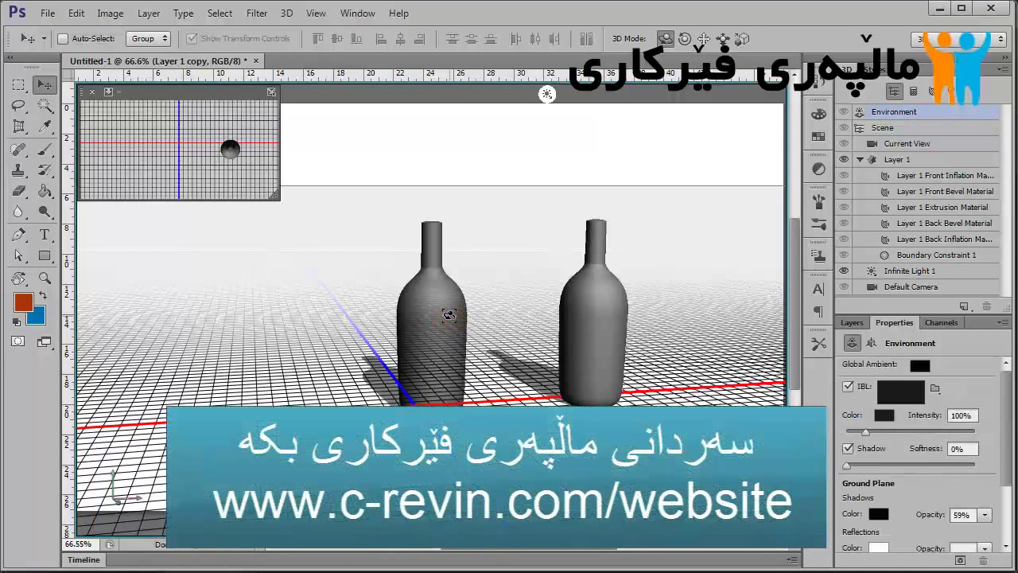
left_click(450, 315)
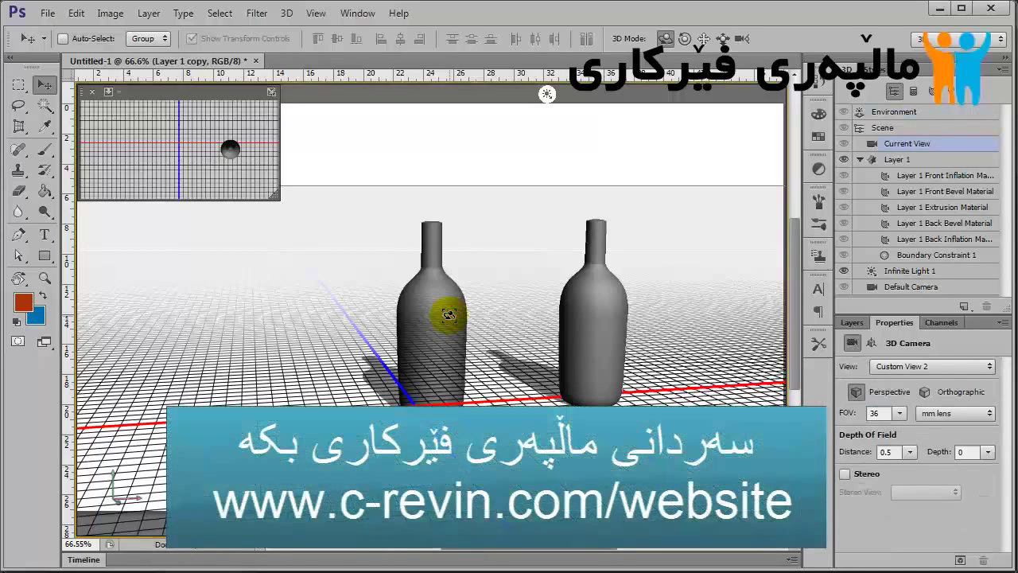
Step: Set the copied bottle's 3D camera to the Default view and try to select both bottles directly in the scene
left_click(928, 368)
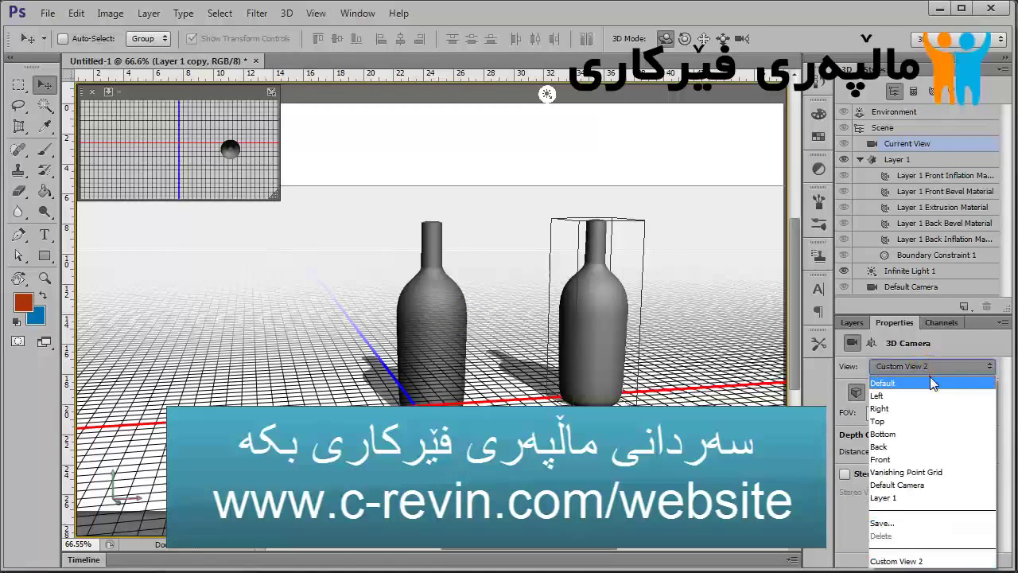
left_click(930, 374)
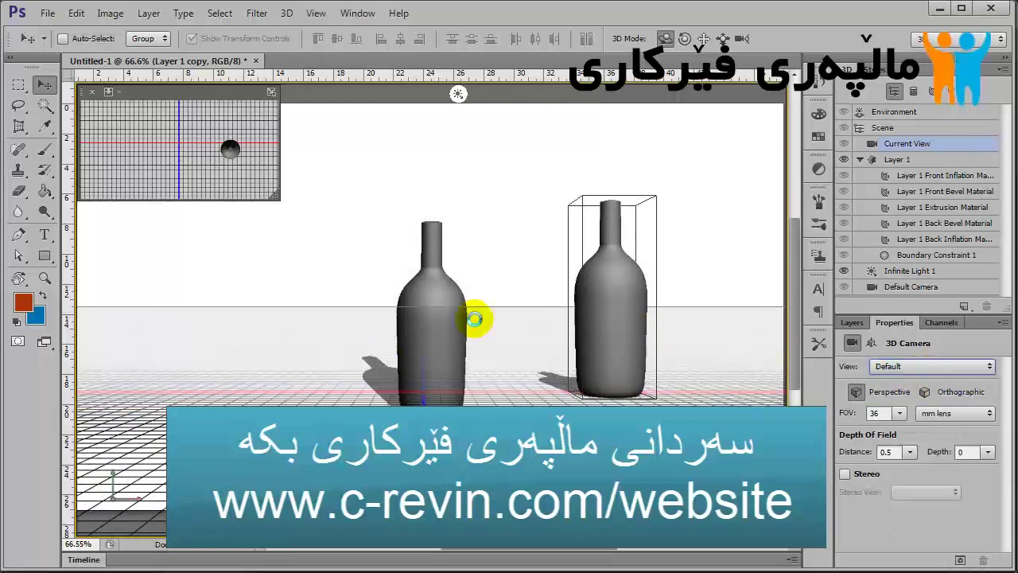
left_click(435, 312)
left_click(437, 256)
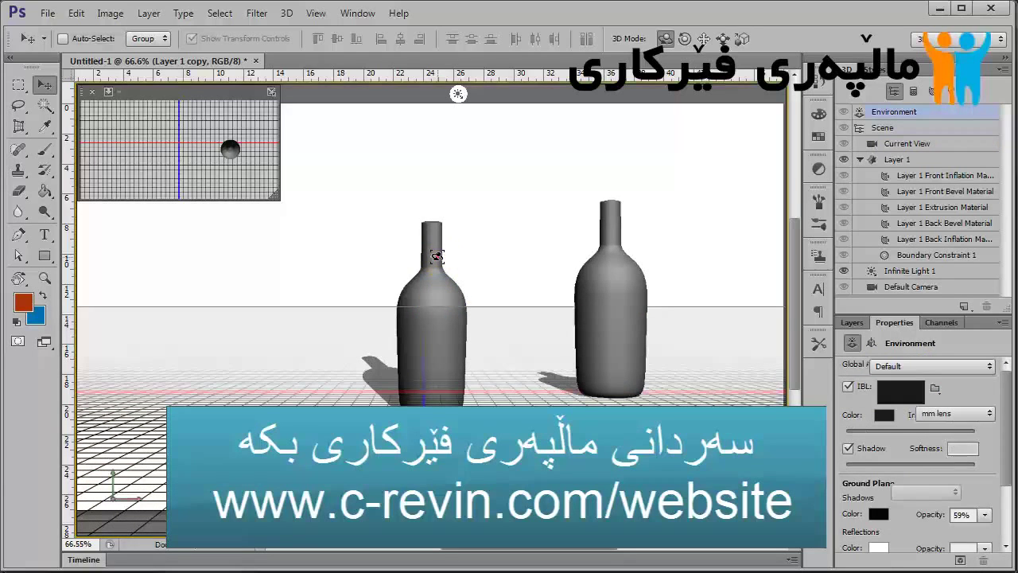
left_click(433, 239)
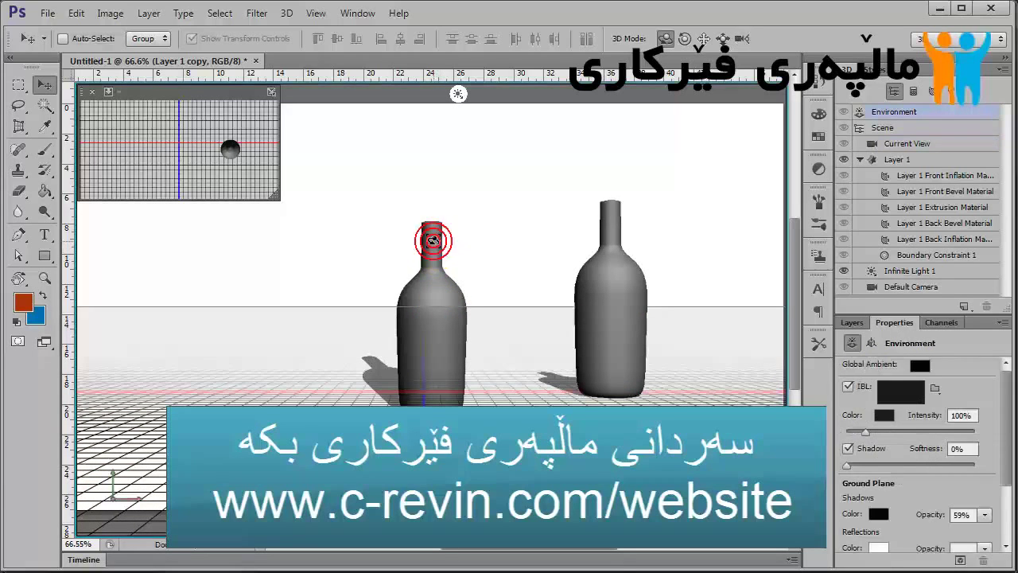
left_click(433, 239)
left_click(603, 245)
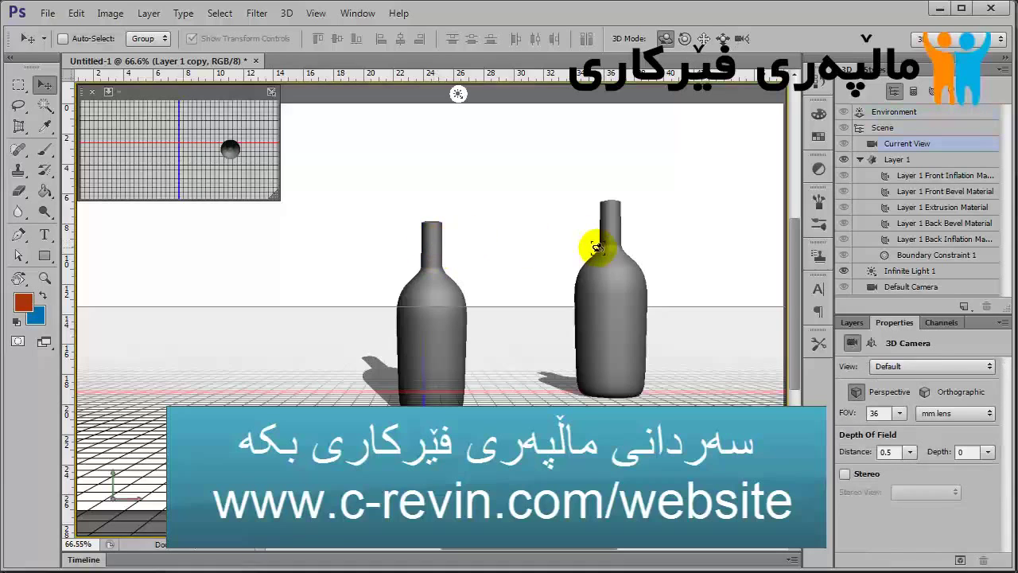
left_click(605, 248)
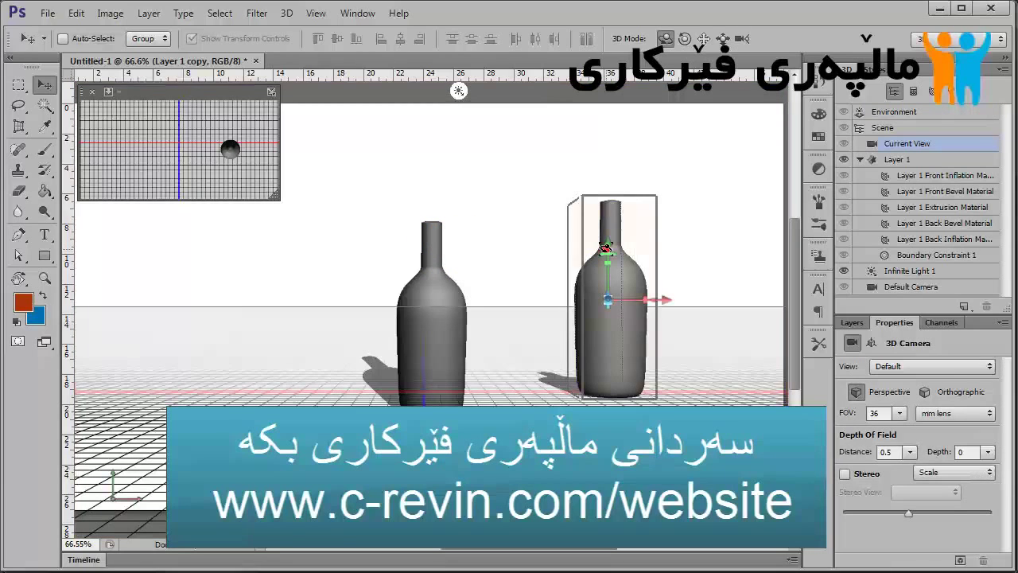
left_click(442, 263)
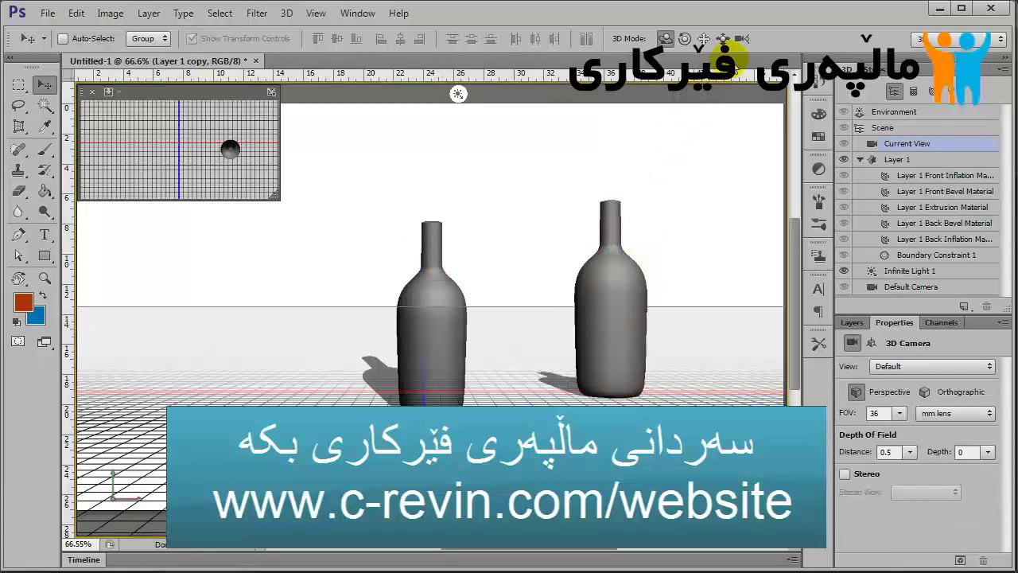
left_click(518, 220)
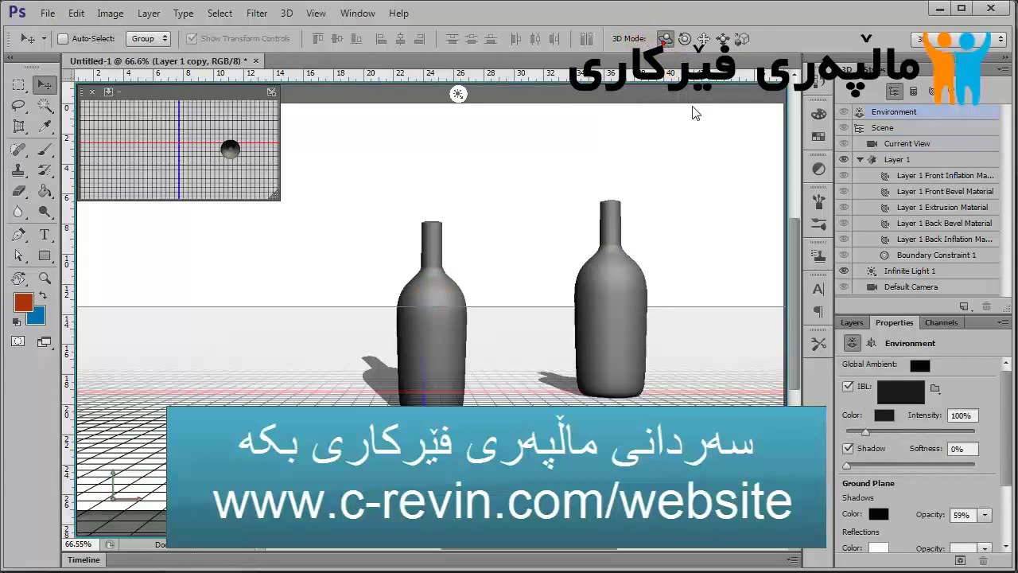
Step: Make Layer 1, which holds the original bottle, the active layer
scroll(915, 398, "down", 3)
scroll(899, 353, "up", 2)
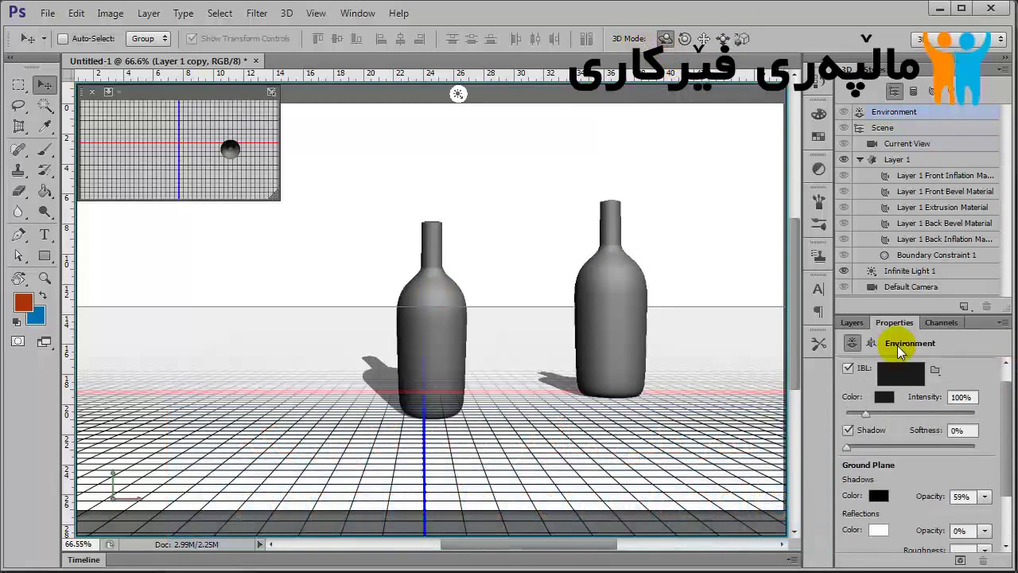
left_click(871, 342)
left_click(851, 343)
left_click(852, 323)
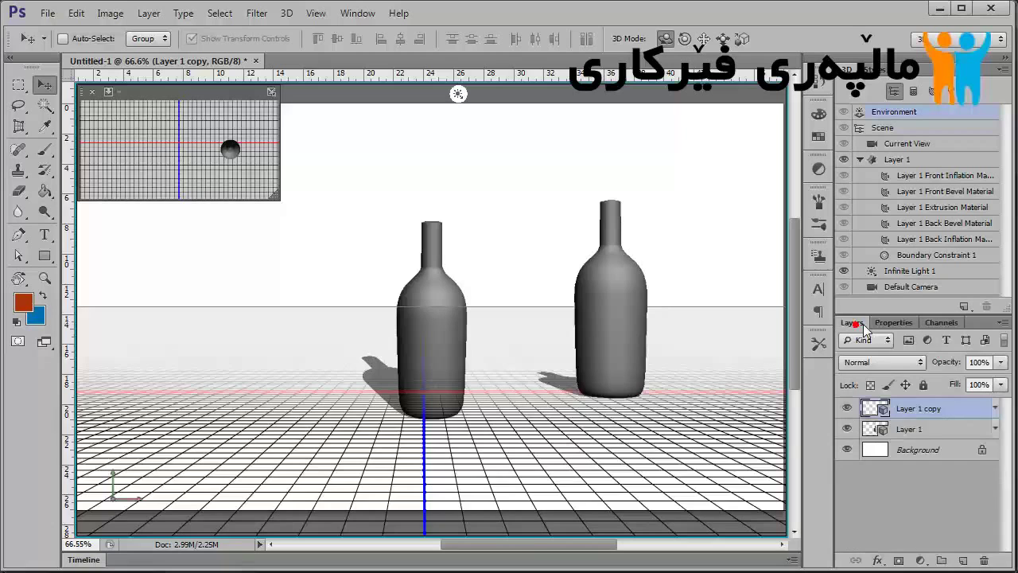
left_click(921, 433)
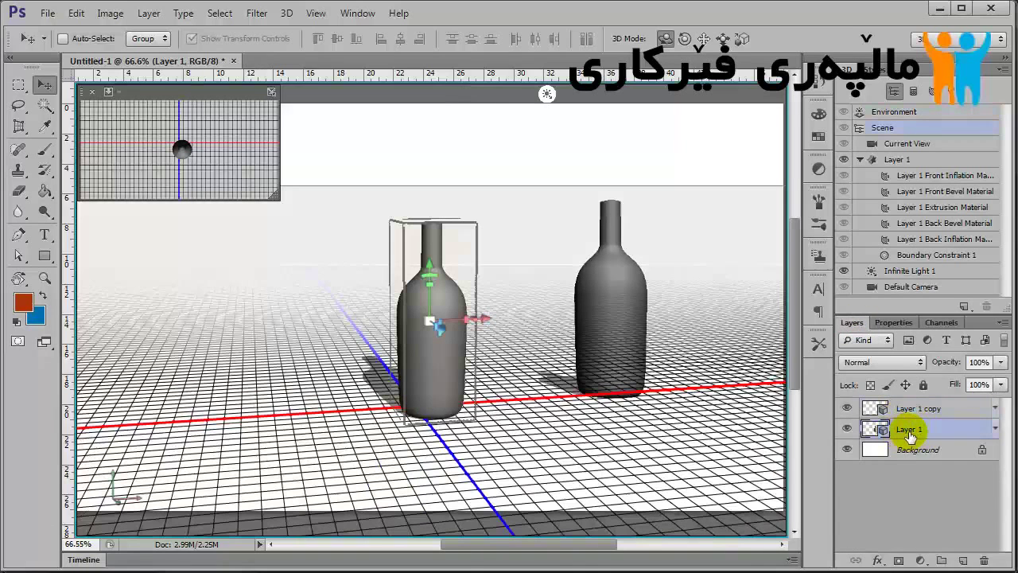
Step: Open Layer 1's Extrusion Material diffuse texture for editing and float its document window beside the bottle scene
left_click(899, 325)
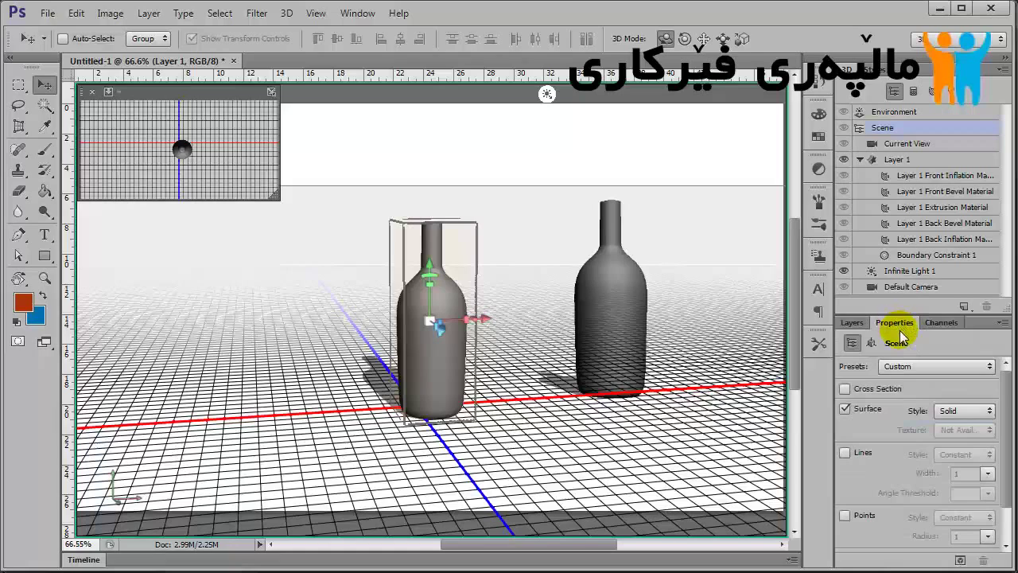
left_click(858, 322)
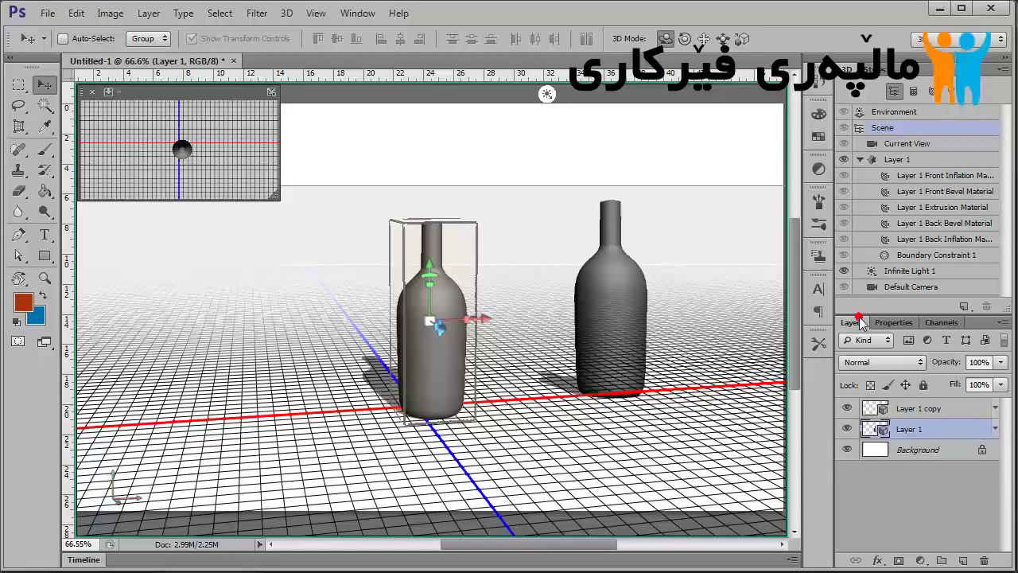
left_click(995, 430)
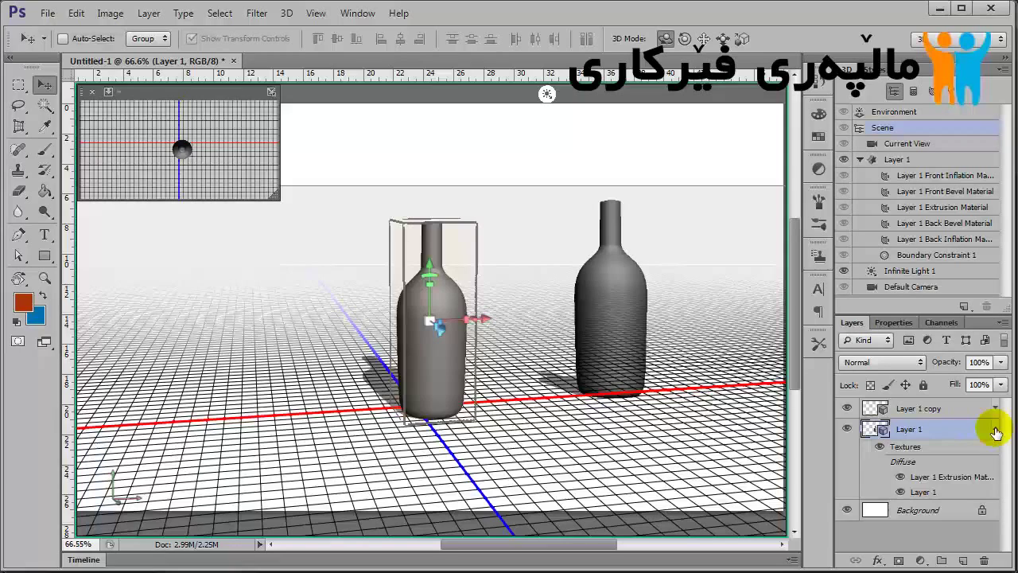
double_click(935, 479)
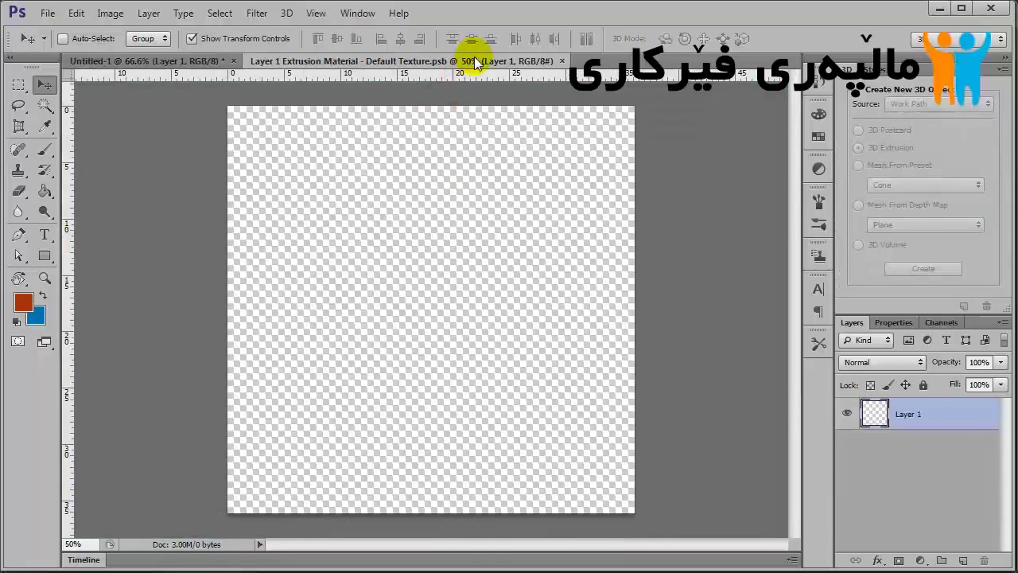
left_click_drag(485, 66, 677, 88)
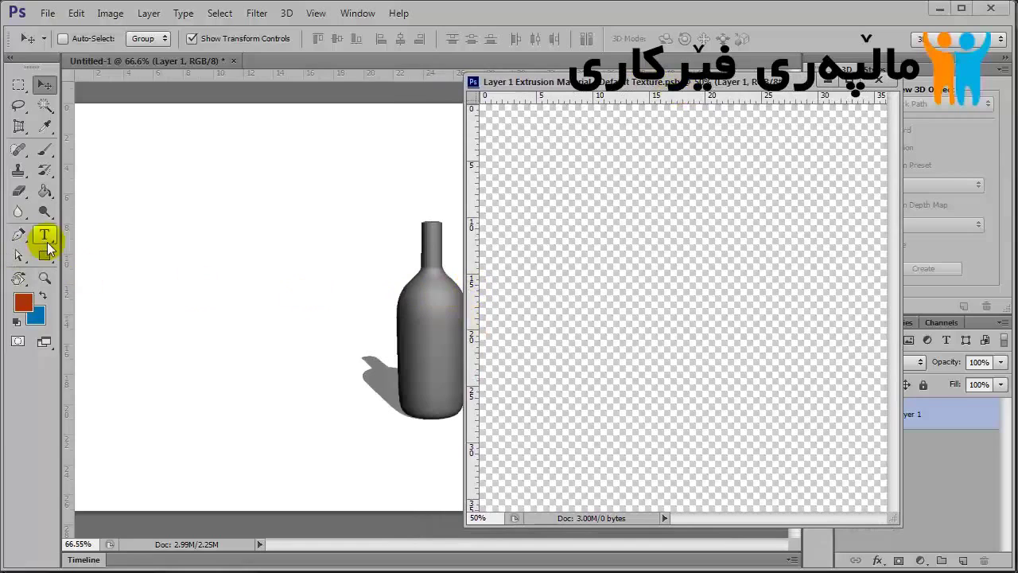
Step: Set the foreground colour to a slightly lighter reddish orange, about #bd4c25
left_click(24, 301)
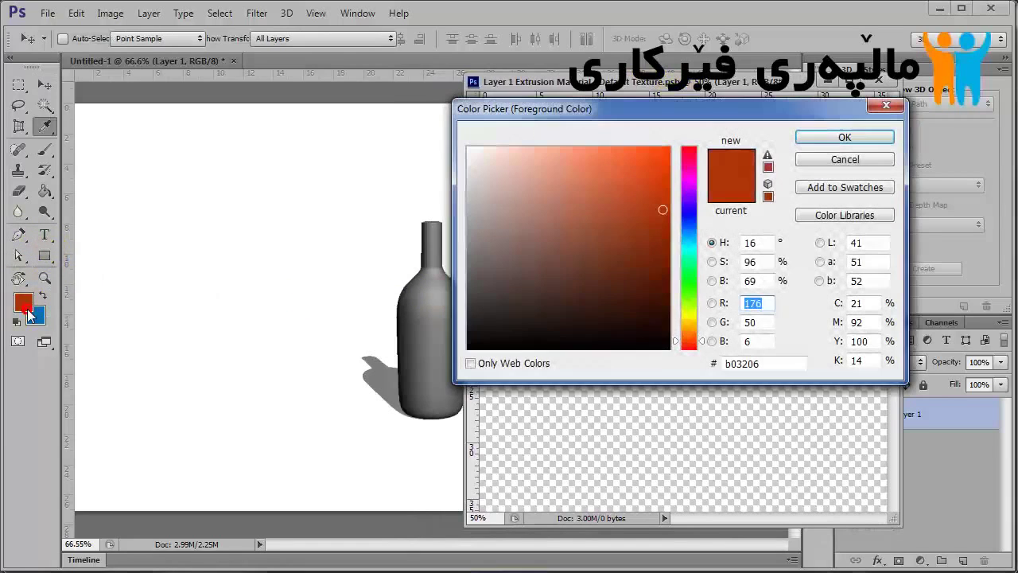
left_click(641, 213)
left_click_drag(634, 210, 623, 197)
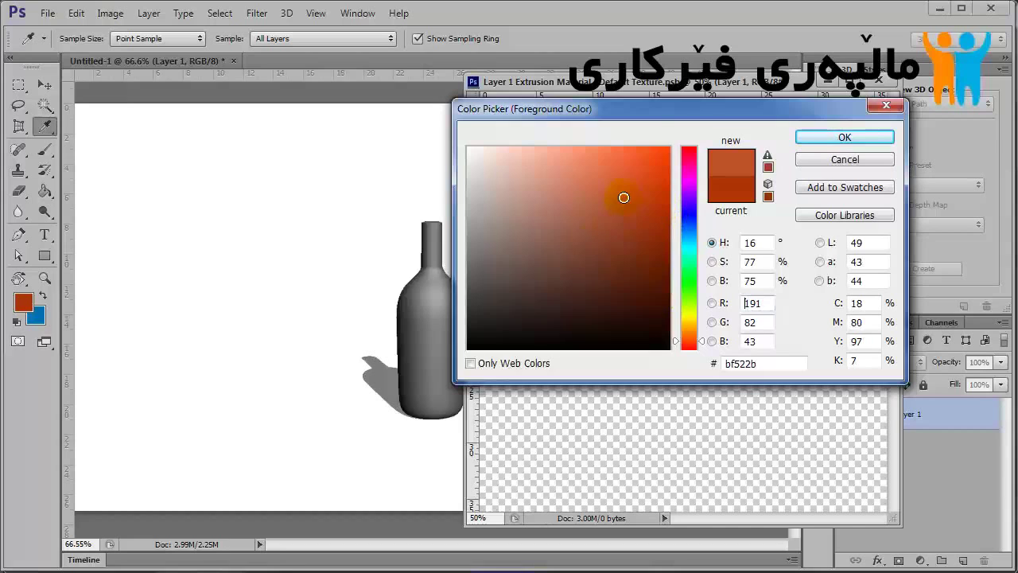
left_click(845, 137)
Step: Cover the whole texture canvas with a filled rectangle of about 1030 × 1032 px, commit its adjustment, and save the texture
left_click(45, 256)
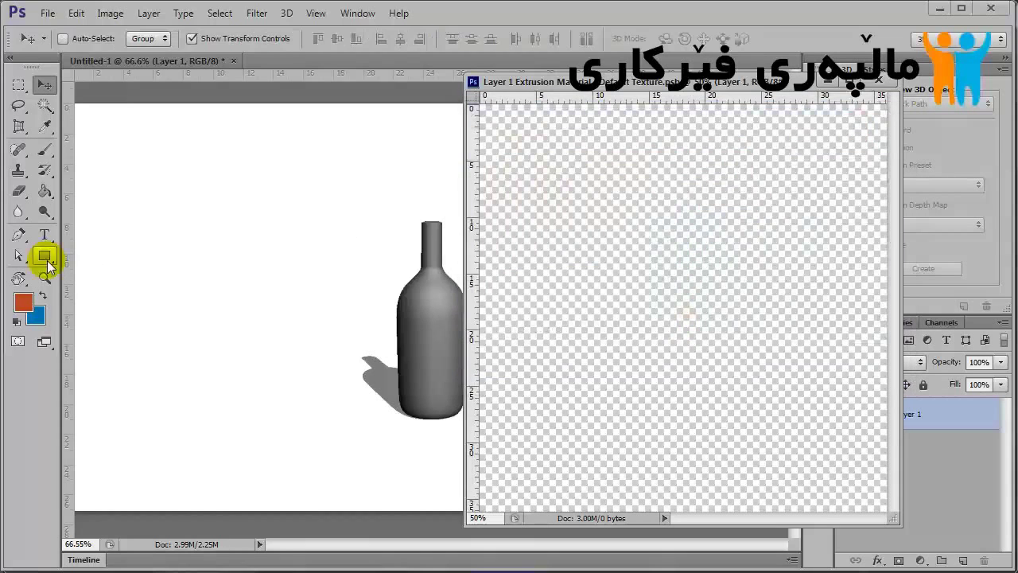
left_click(480, 113)
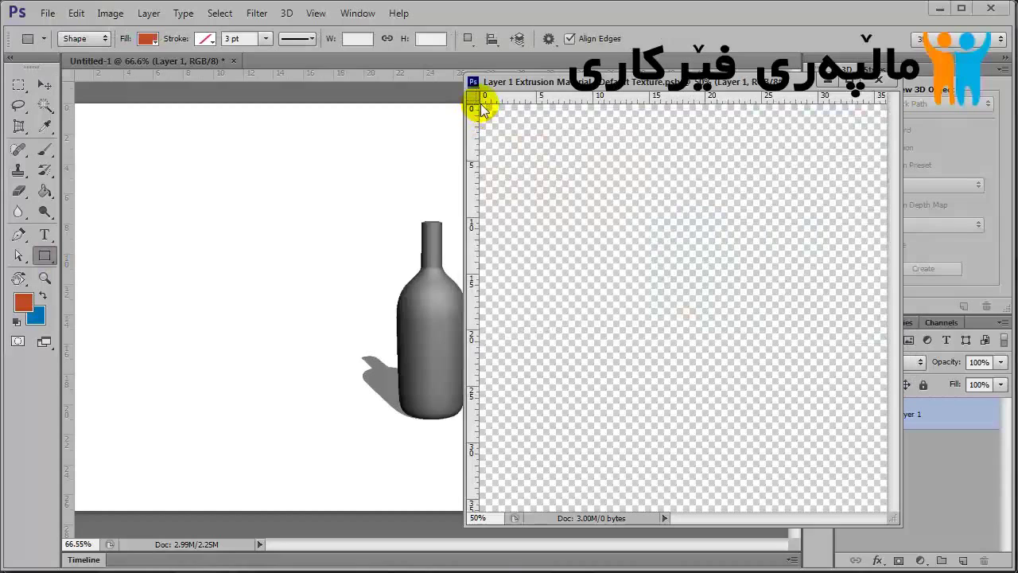
left_click_drag(481, 105, 888, 516)
key("v")
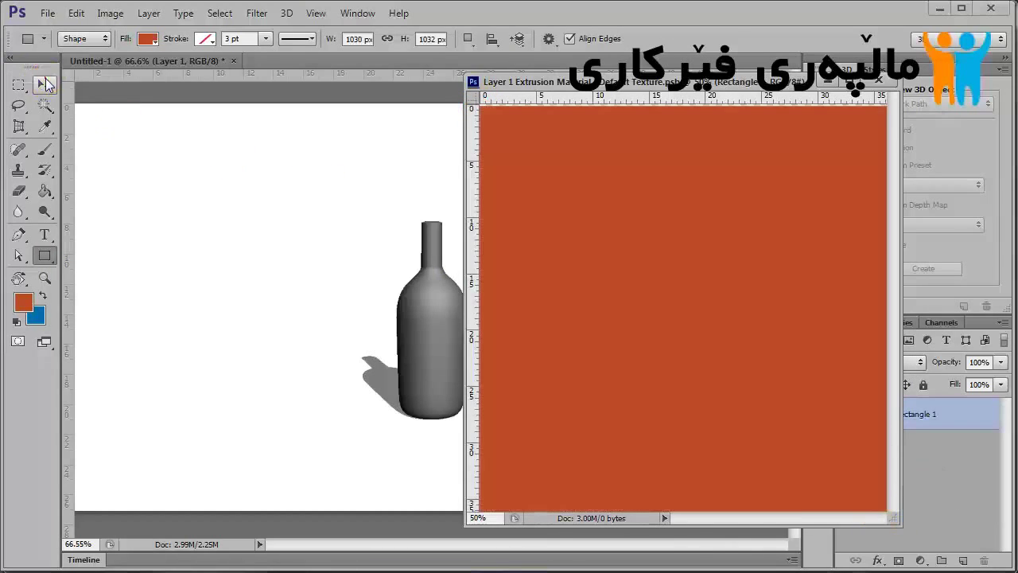
left_click_drag(481, 107, 482, 106)
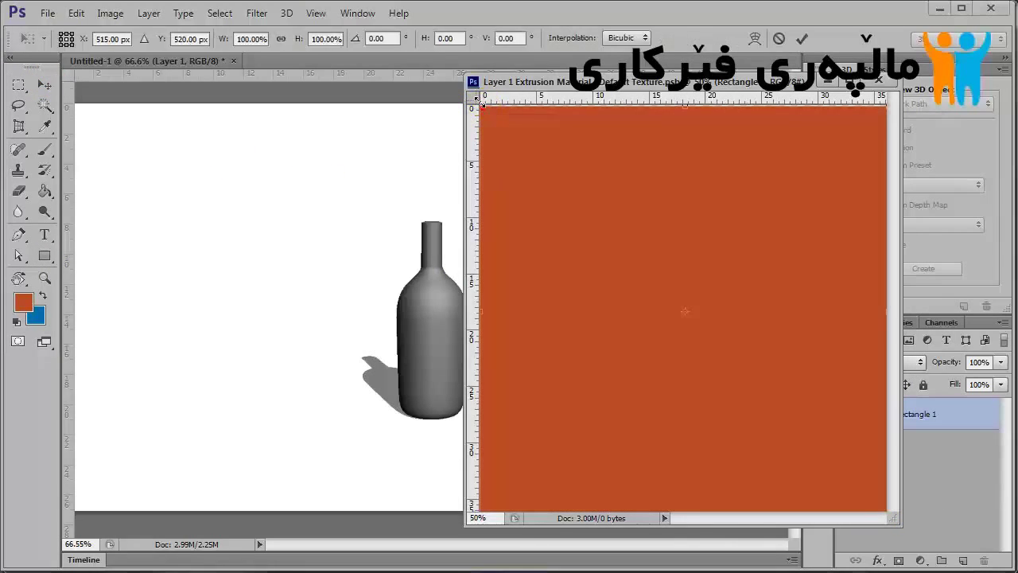
left_click(801, 40)
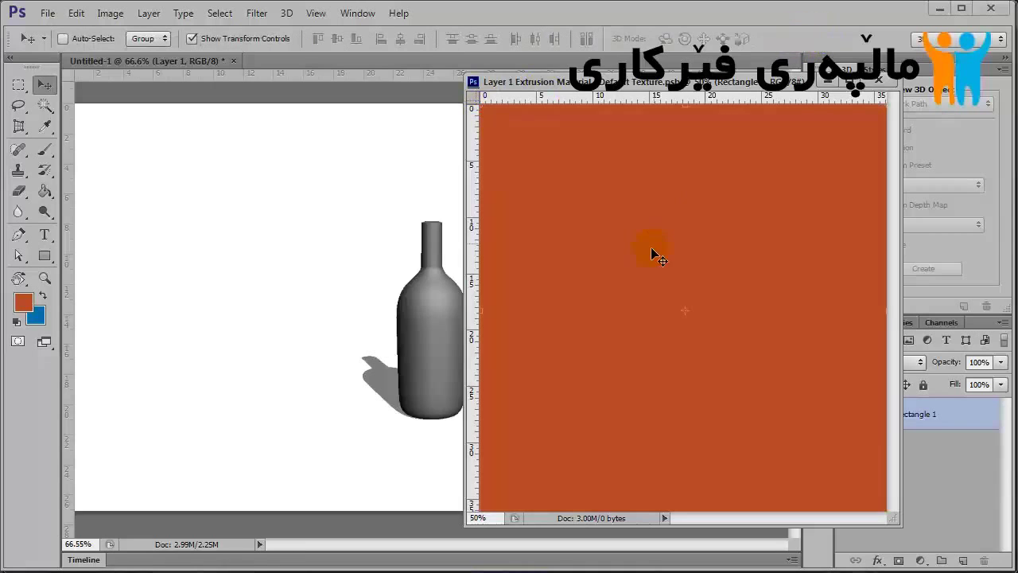
key("ctrl+s")
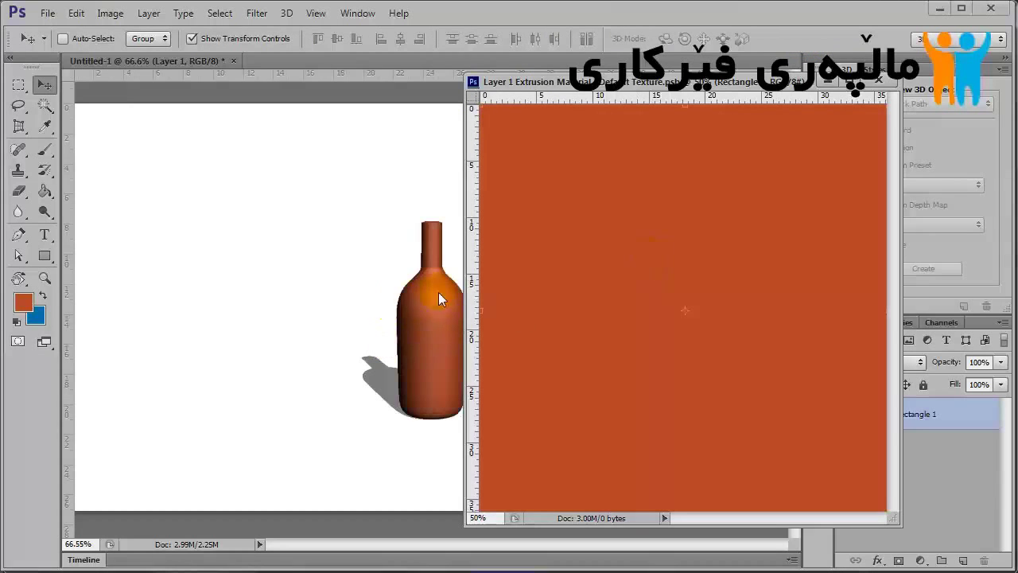
Step: Set the foreground colour to orange #d26d1b
left_click(23, 301)
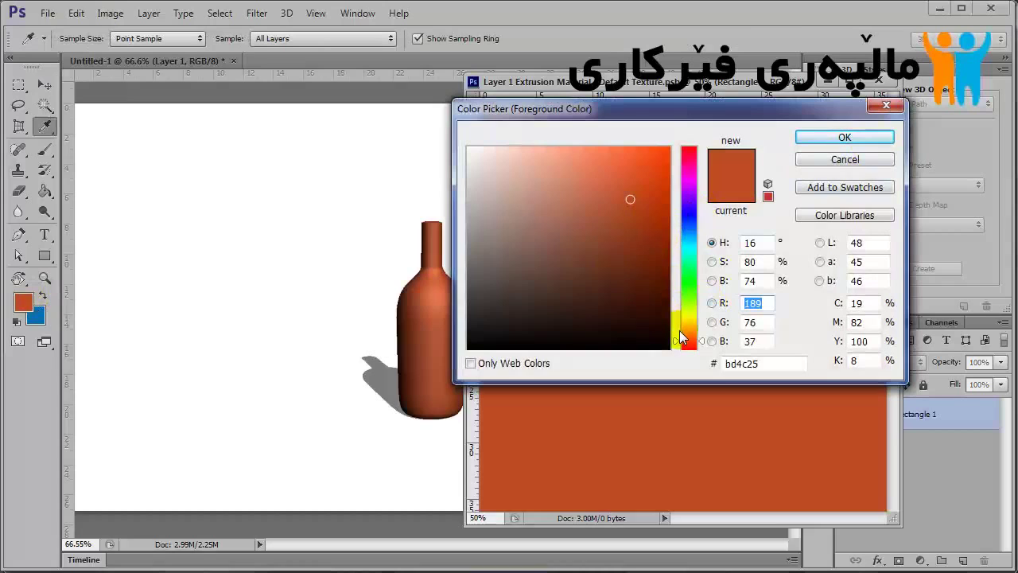
left_click_drag(695, 339, 699, 338)
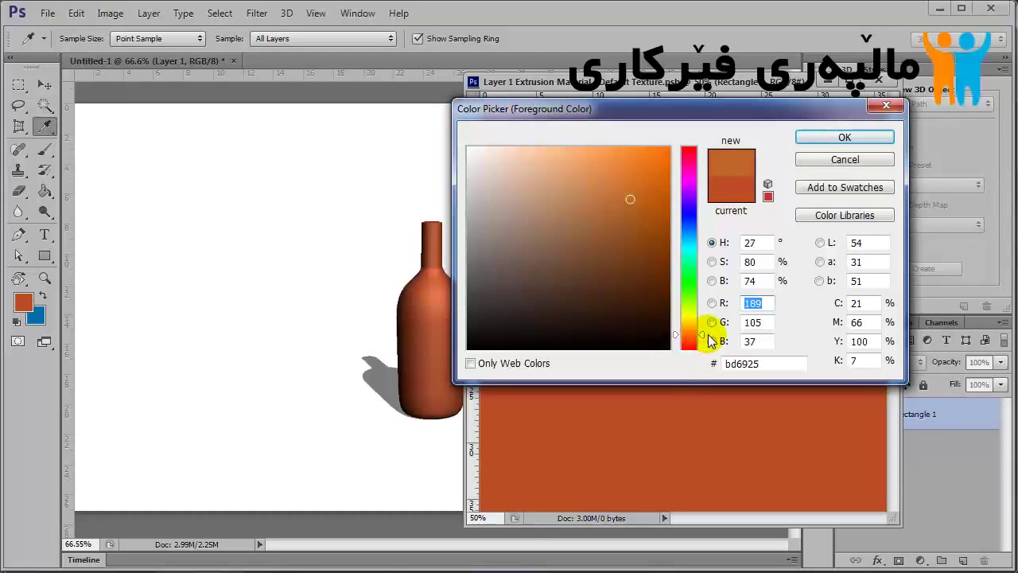
left_click_drag(633, 197, 644, 183)
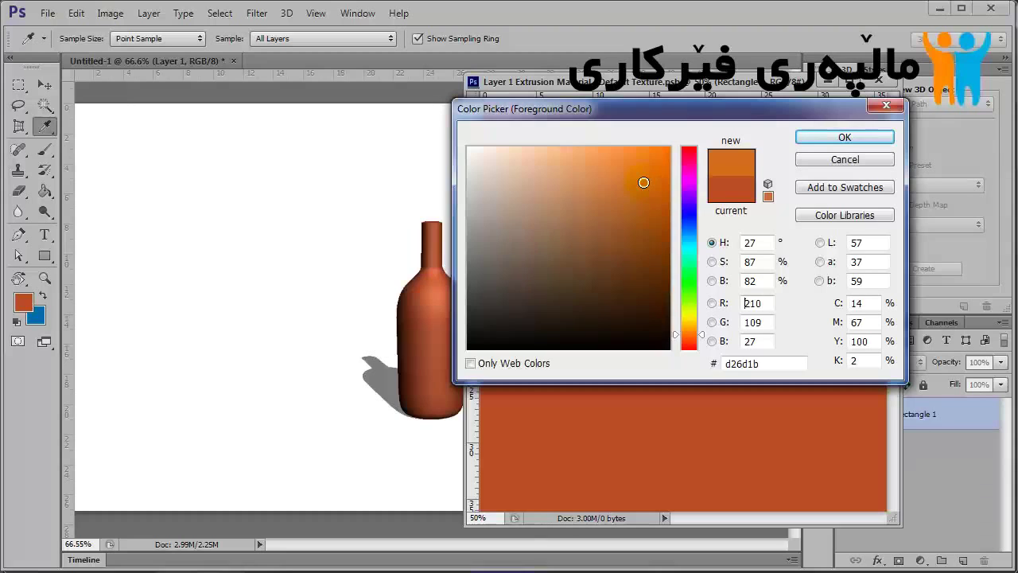
left_click(844, 137)
left_click(46, 256)
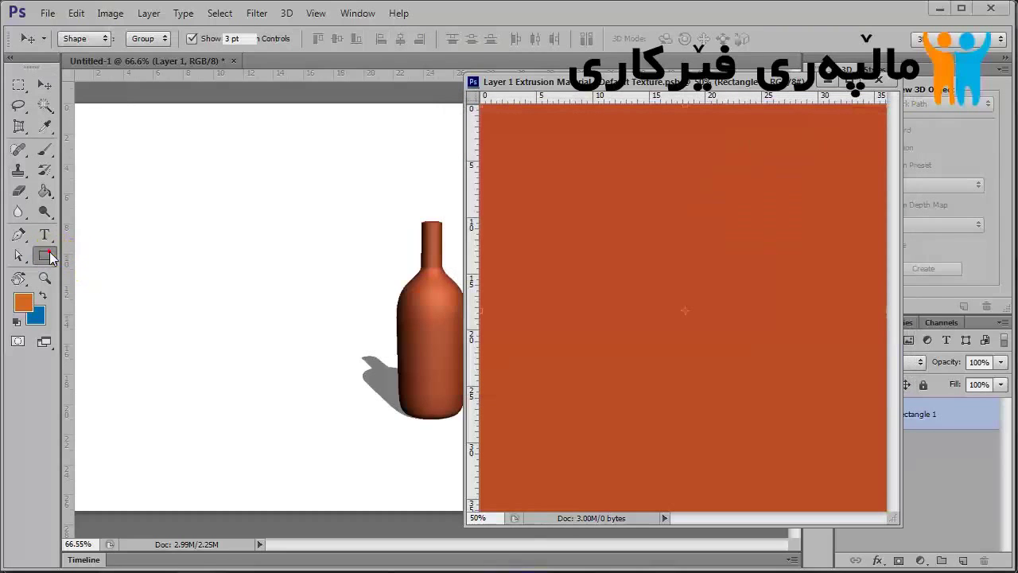
mouse_move(762, 154)
left_mouse_down()
mouse_move(721, 471)
mouse_move(665, 503)
mouse_move(700, 509)
left_mouse_up()
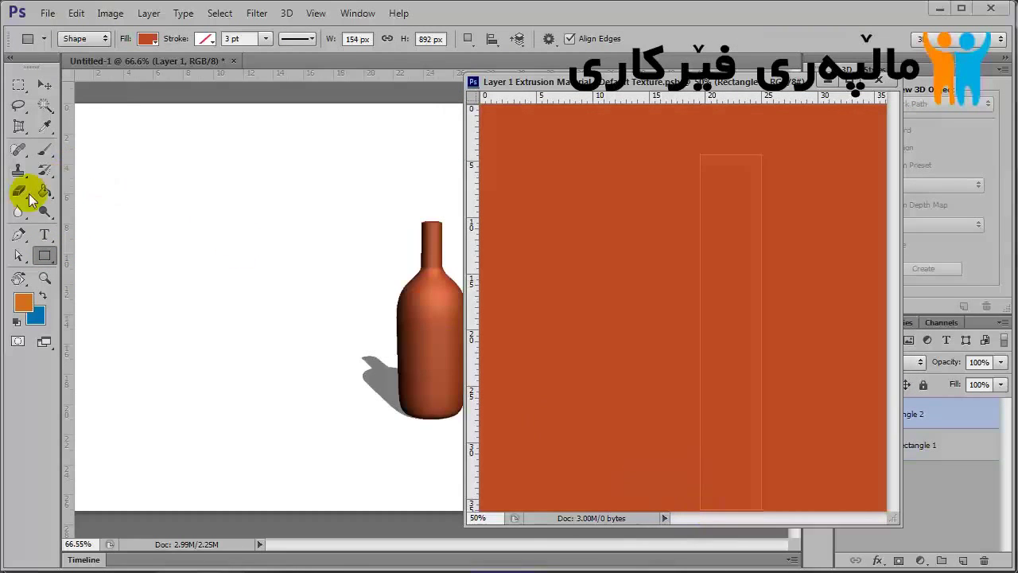
left_click(45, 84)
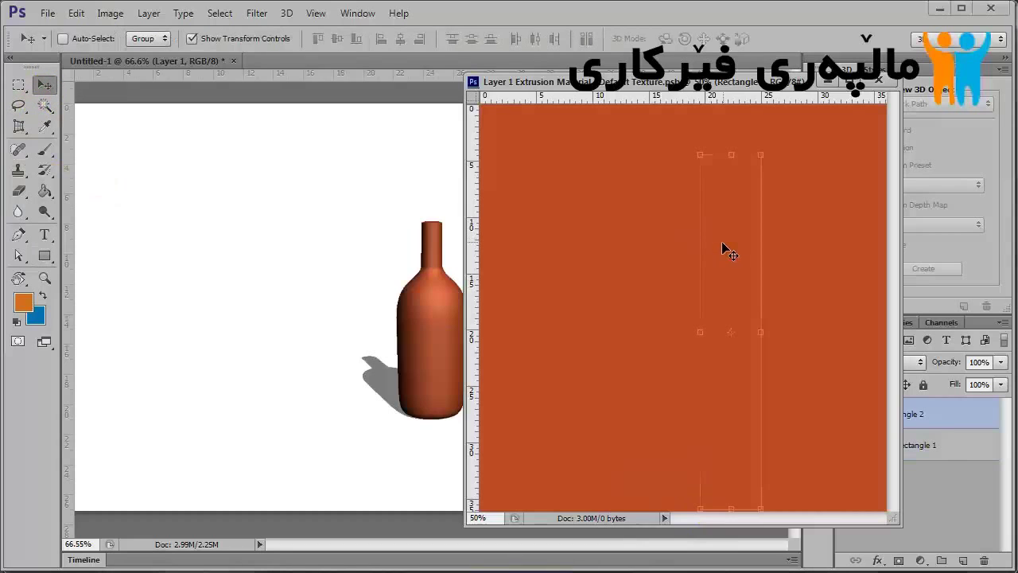
left_click_drag(721, 242, 696, 245)
key("Delete")
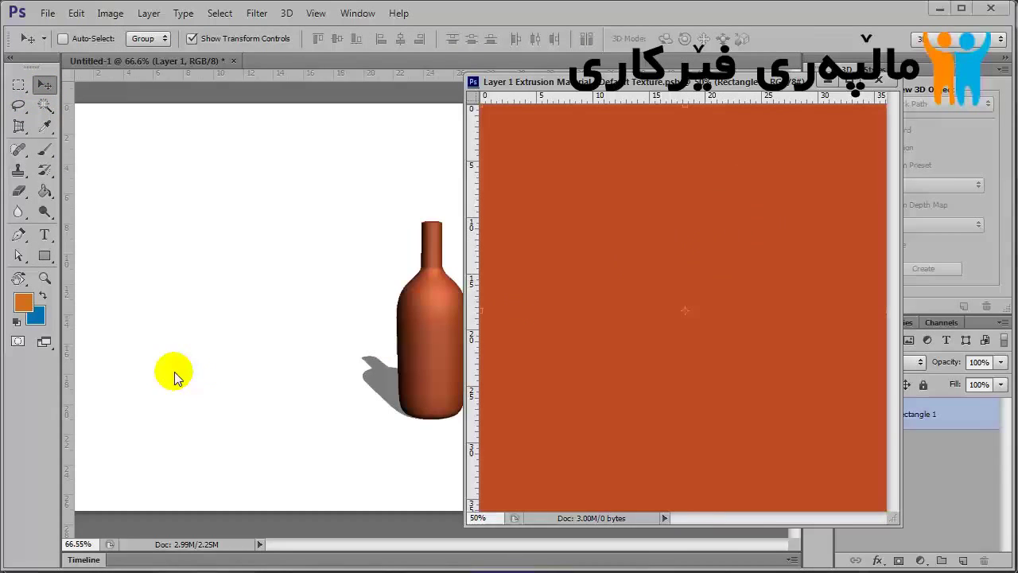
Step: Swap the foreground and background colours and draw a full-height vertical rectangle of about 130 × 1044 px on the texture
left_click(44, 296)
left_click(45, 256)
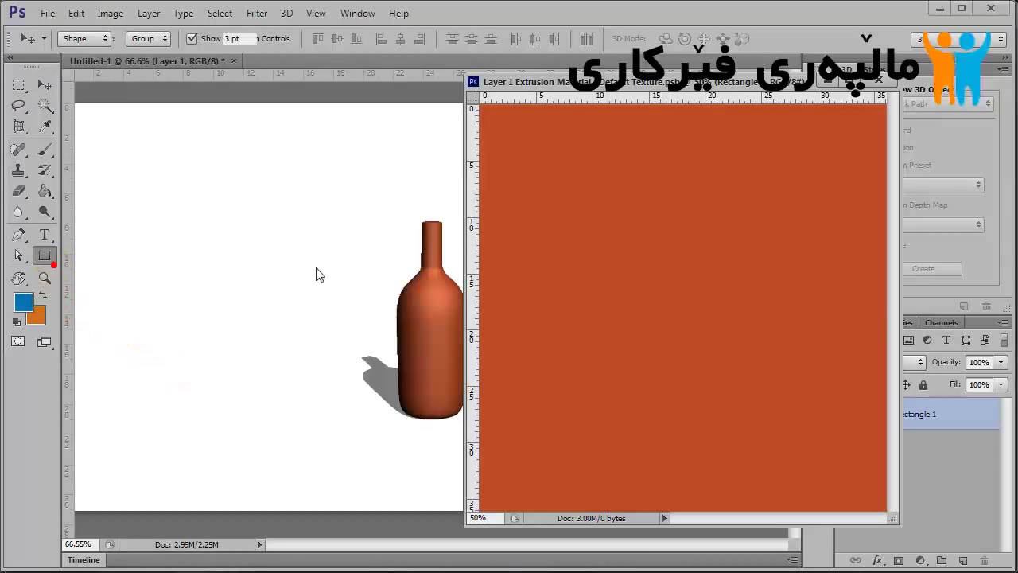
left_click_drag(792, 109, 735, 518)
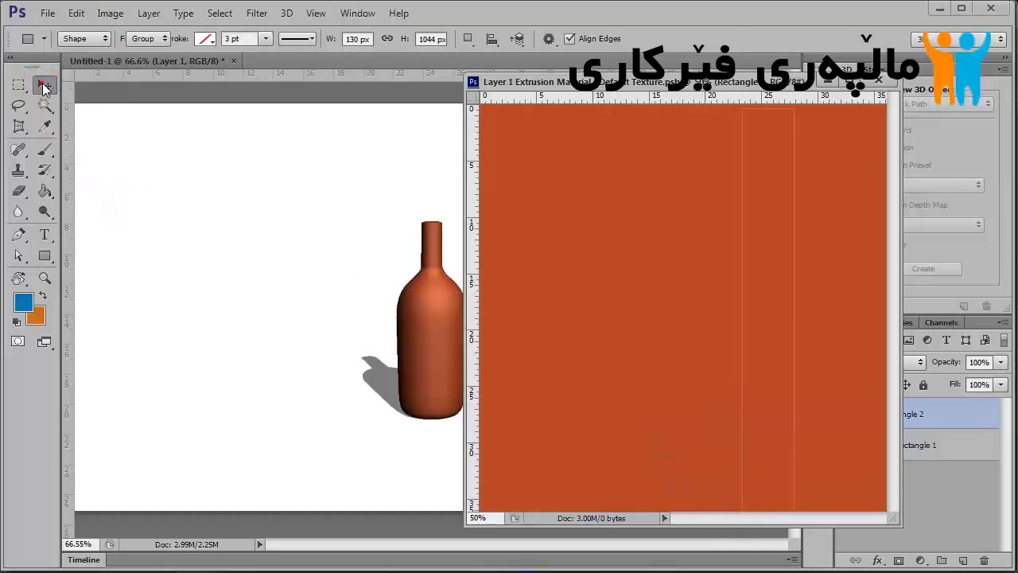
Step: Move the floating texture document aside to uncover its layer list
left_click(44, 86)
left_click(44, 256)
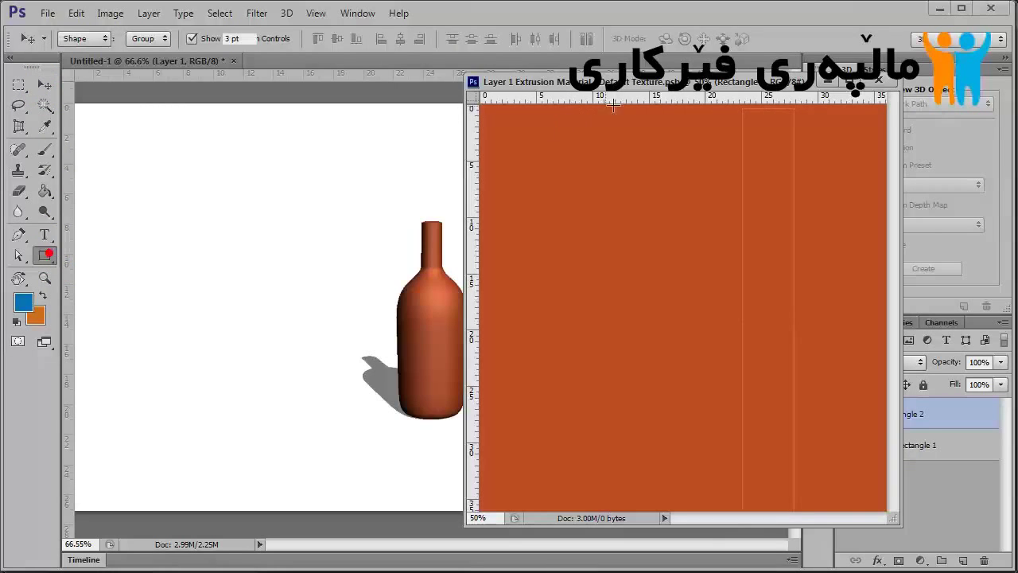
left_click_drag(656, 84, 601, 76)
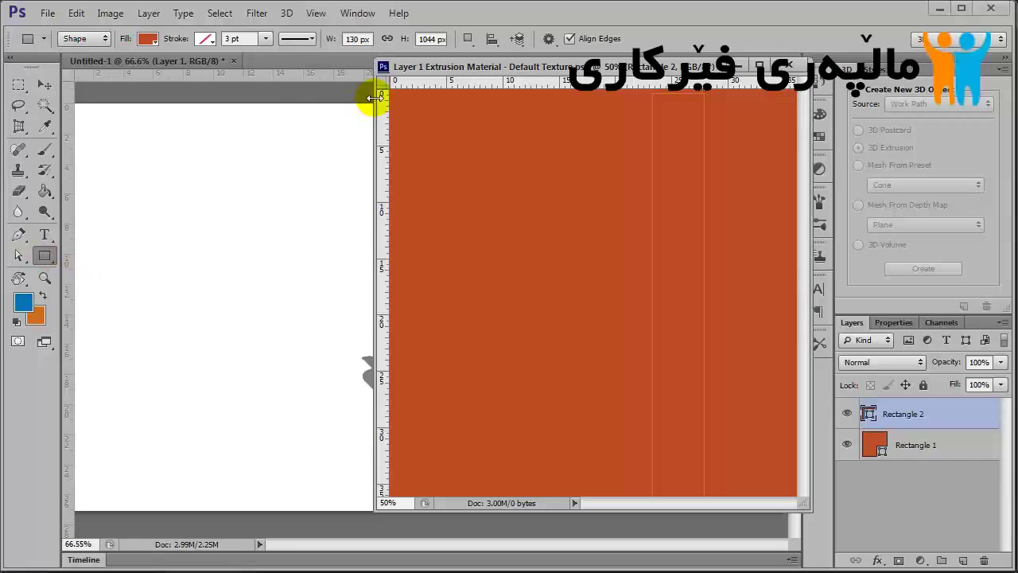
Step: Change the fill of the vertical stripe rectangle to the recently used blue
left_click(45, 84)
left_click(45, 255)
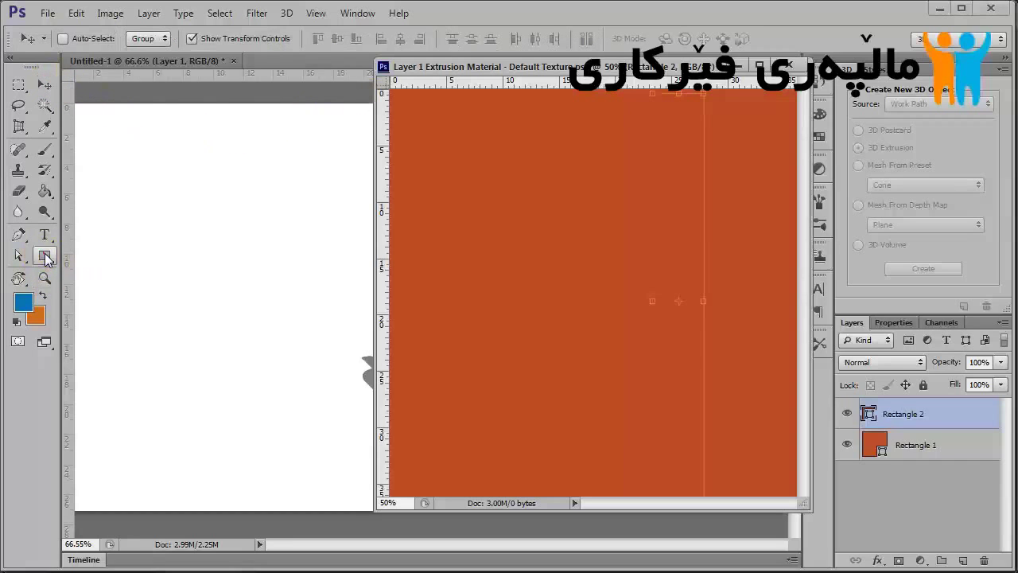
left_click(148, 39)
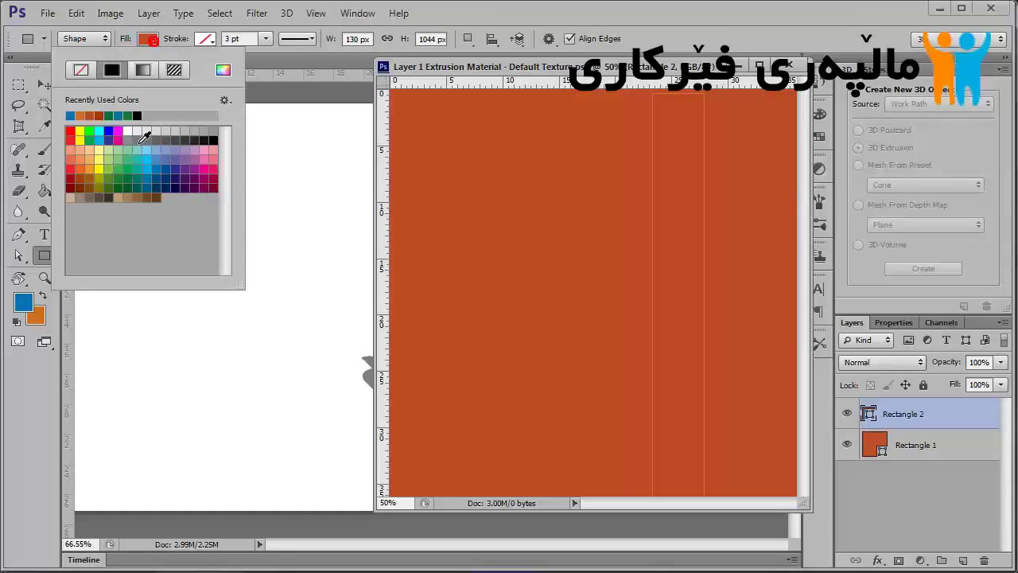
left_click(70, 116)
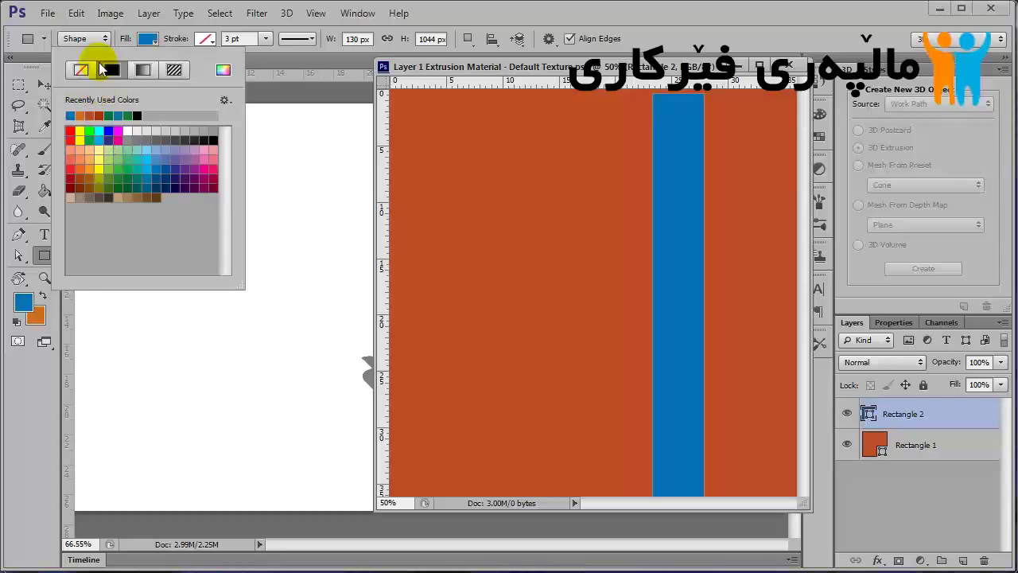
left_click(147, 38)
Step: Move the texture document aside to uncover the bottle and shift the blue stripe to about 25.5–30 cm on the horizontal ruler
left_click(44, 85)
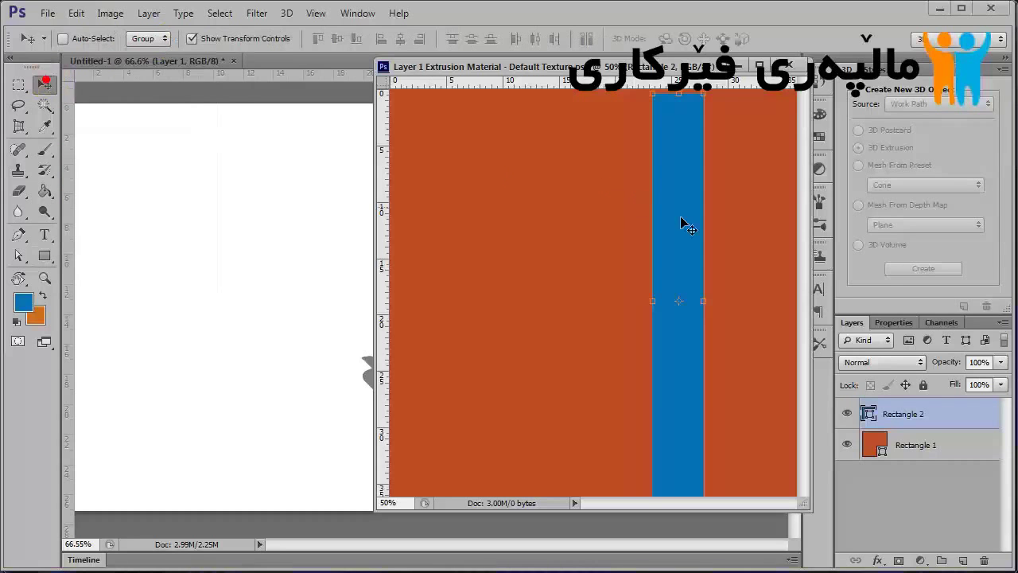
left_click_drag(682, 220, 740, 215)
left_click_drag(669, 66, 771, 77)
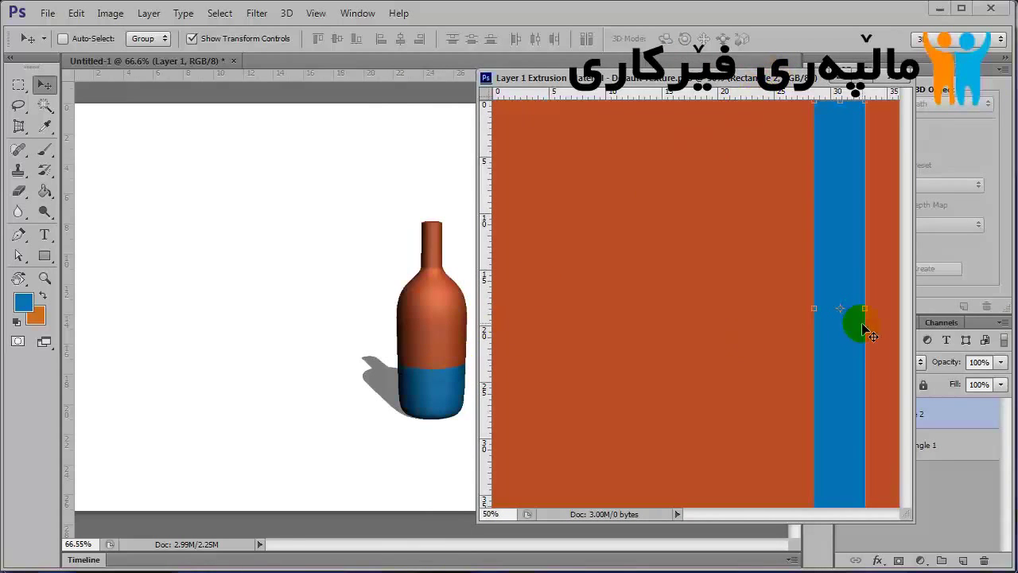
left_click_drag(849, 344, 819, 338)
Step: Narrow the blue stripe to about 75% of its width and save the texture with the transformation applied
left_click(834, 305)
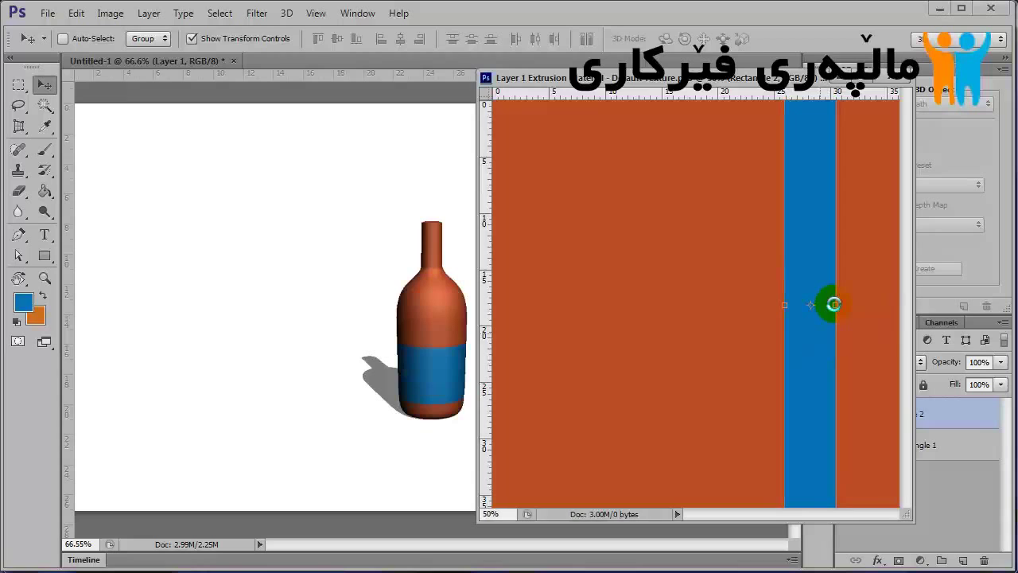
left_click_drag(833, 305, 821, 304)
key("ctrl+s")
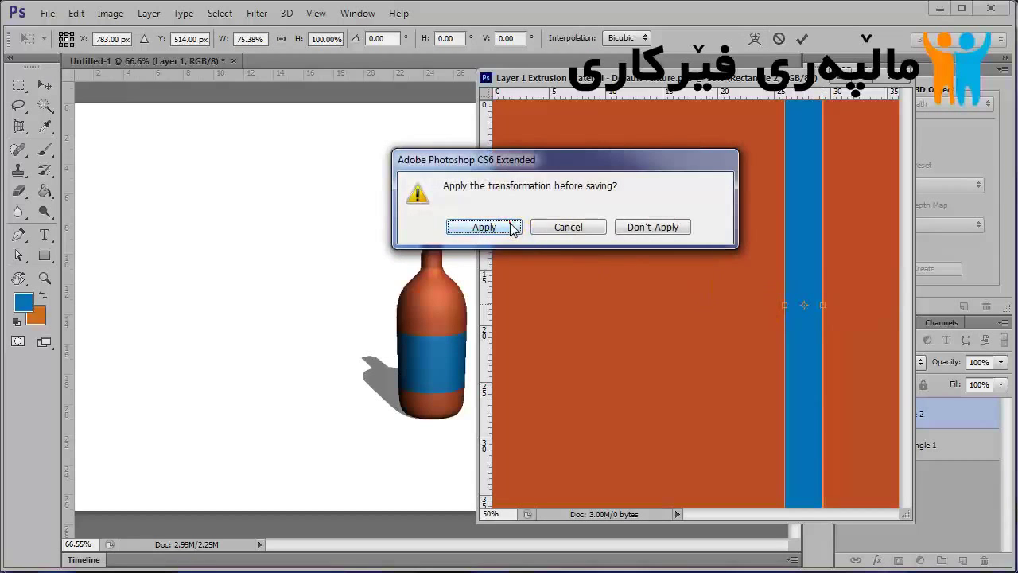
left_click(507, 225)
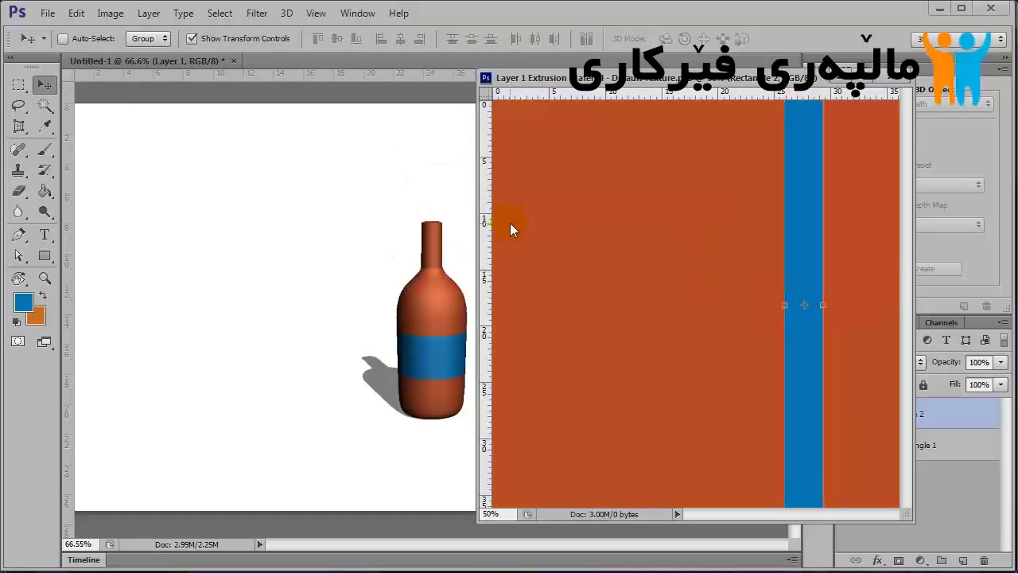
left_click(45, 234)
left_click(814, 367)
left_click(617, 299)
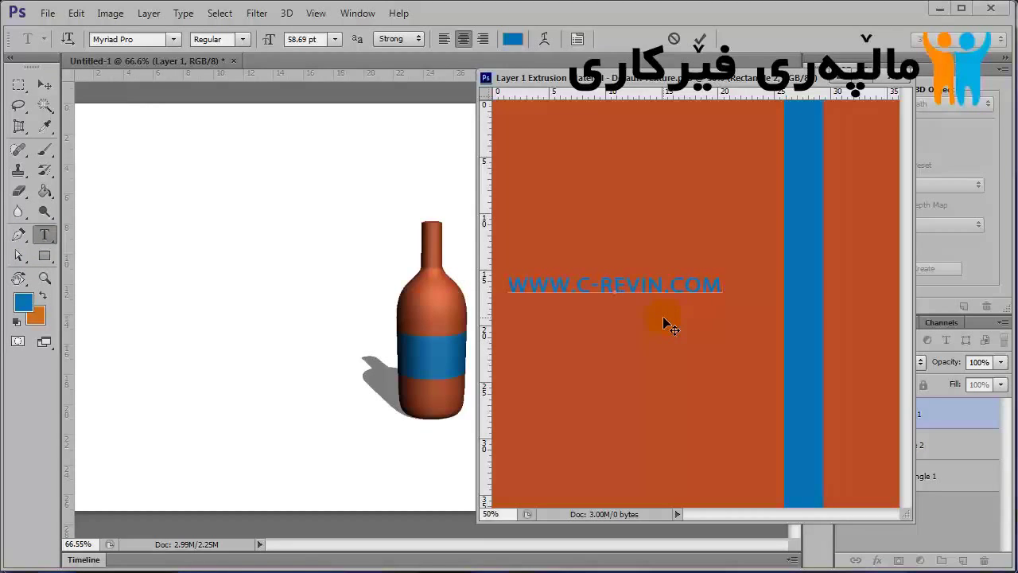
Step: Set the colour of the website text to white
left_click(602, 272)
left_click(522, 46)
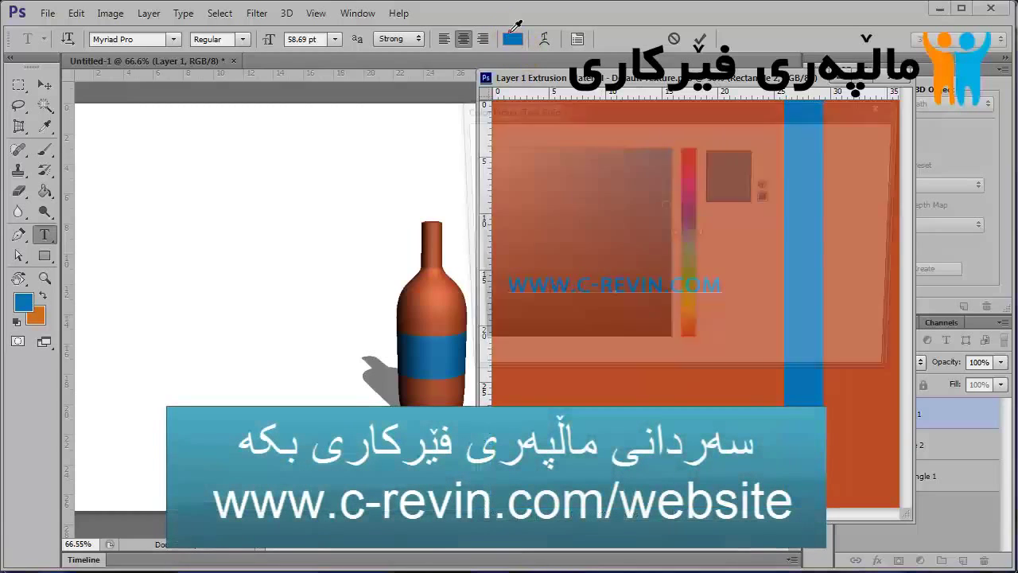
left_click(568, 194)
left_click(468, 148)
key("Return")
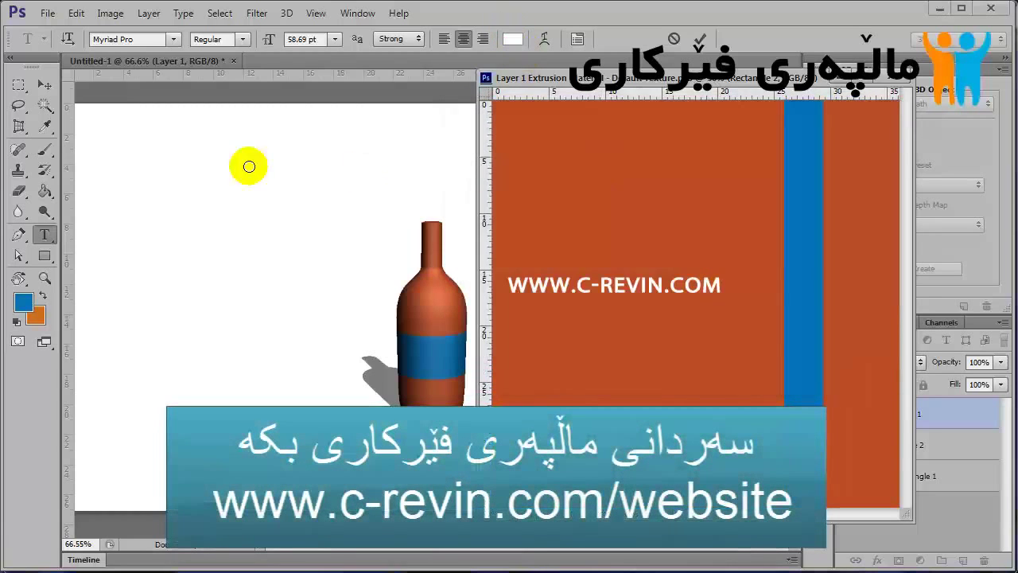
Step: Rotate the website text so it reads upward, place it centred on the blue stripe, and apply the transformation
left_click(45, 83)
left_click(610, 265)
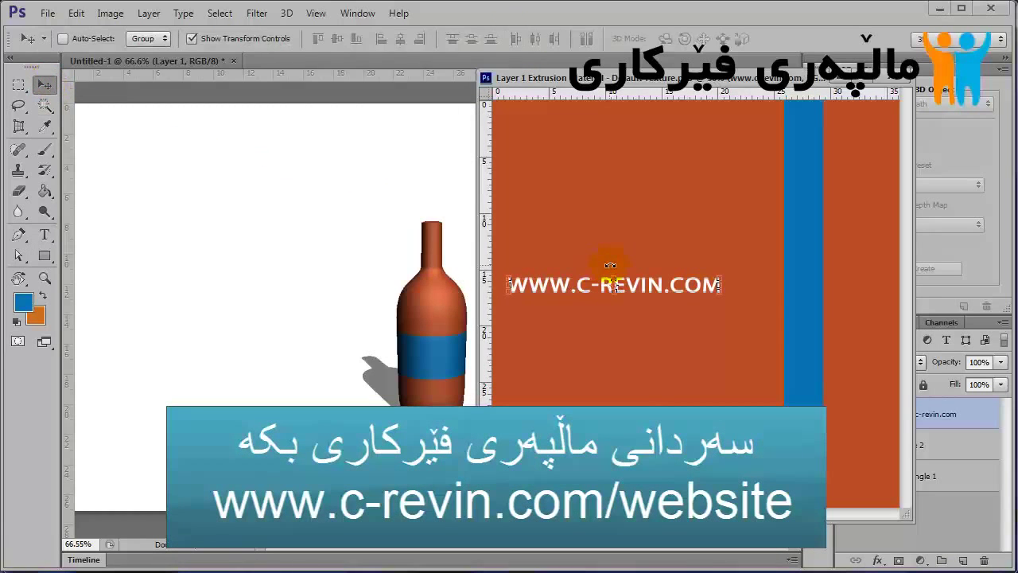
left_click_drag(608, 265, 802, 303)
left_click(802, 39)
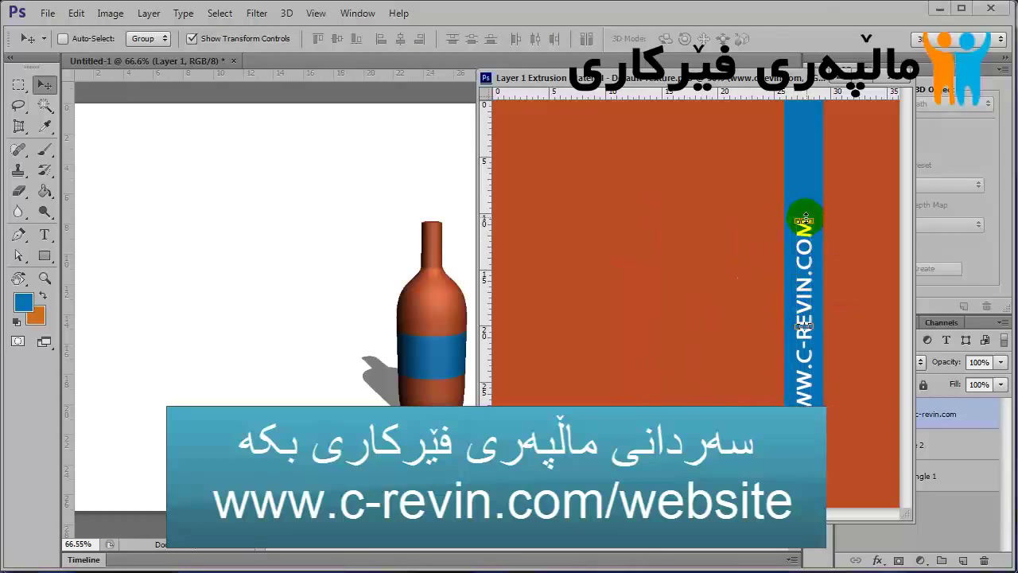
Step: Stretch the vertical website text at both ends to about 134% height, apply the transformation, and save the texture
left_click_drag(805, 218, 800, 175)
left_click_drag(805, 429, 805, 463)
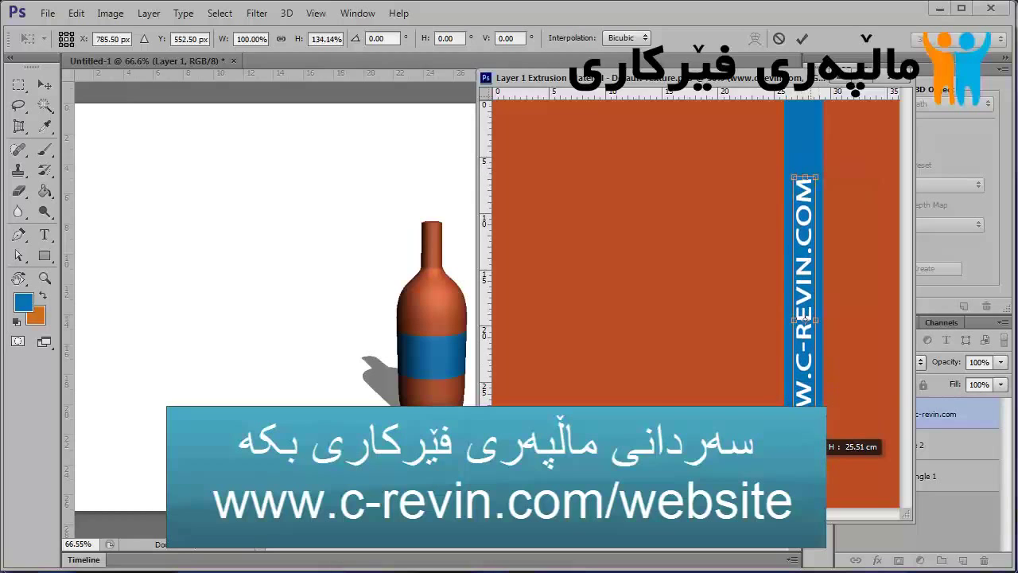
left_click(802, 40)
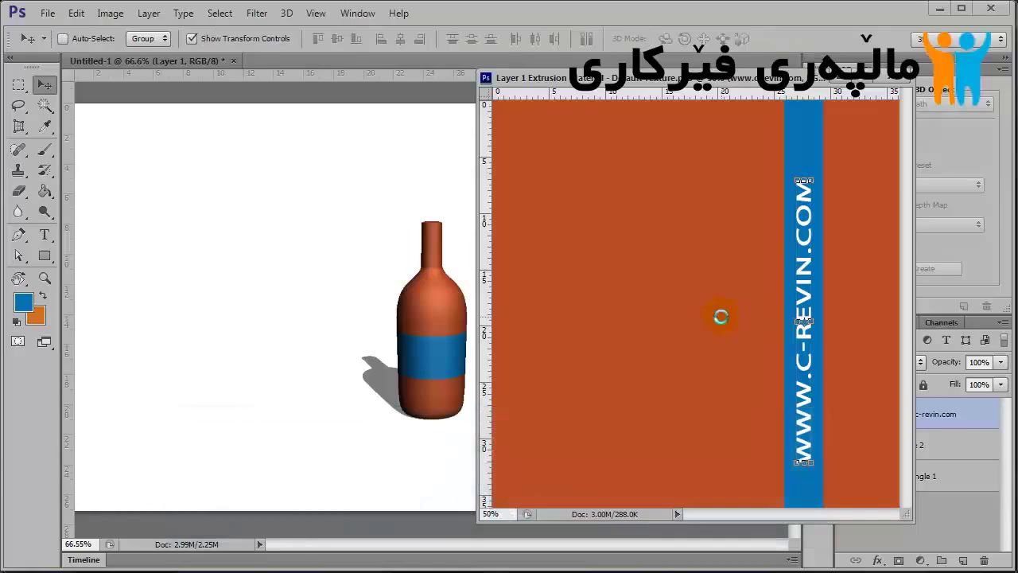
Step: Return to the bottle document and orbit the 3D camera of Layer 1 to view the labelled bottle from another side
left_click(436, 368)
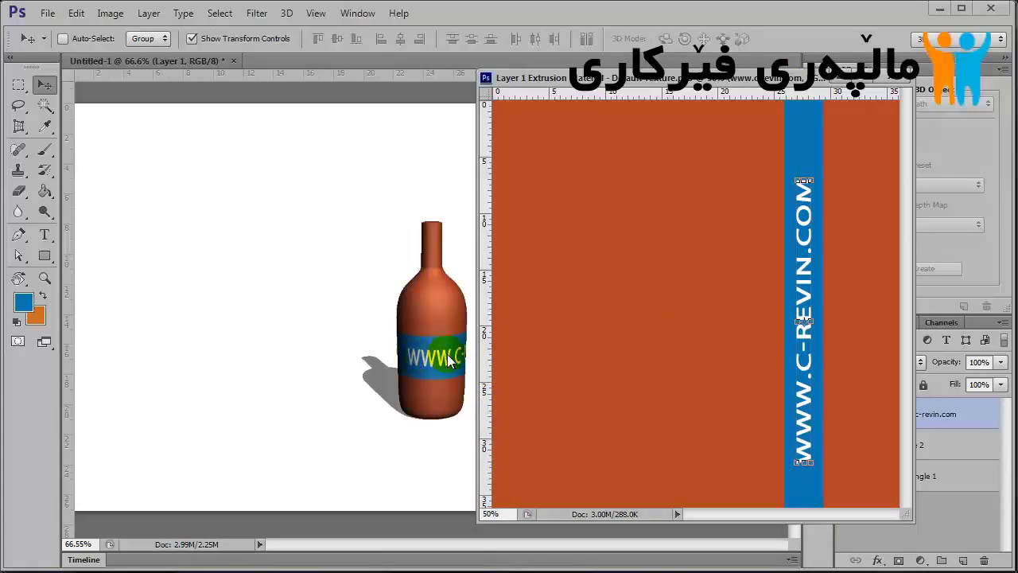
key("ctrl+w")
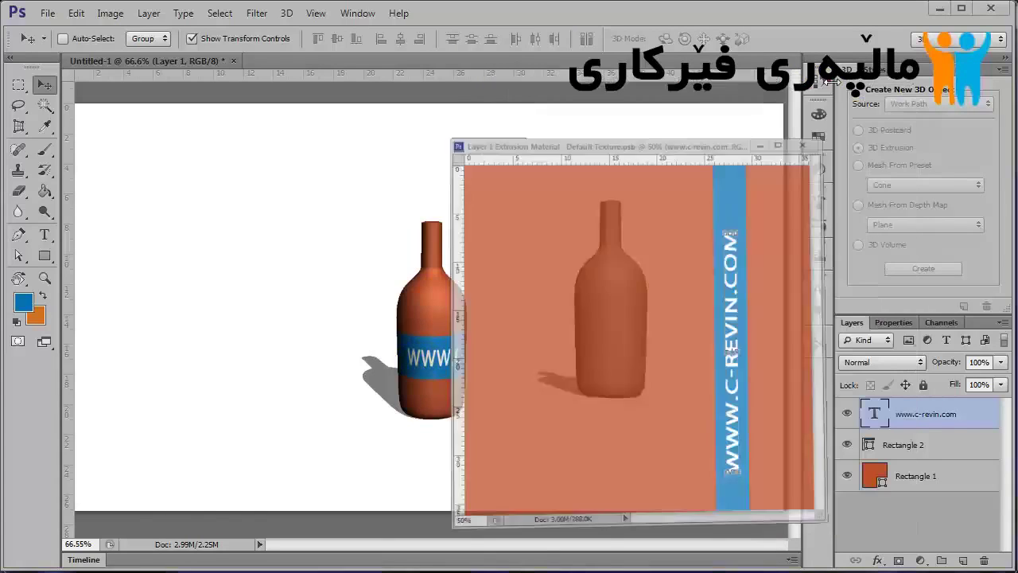
left_click(544, 141)
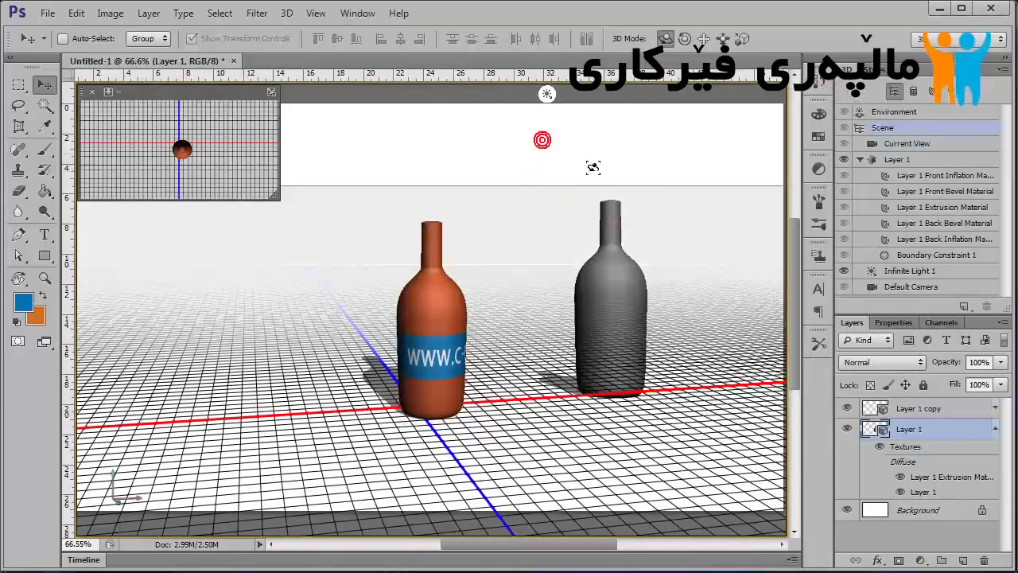
left_click_drag(535, 256, 484, 101)
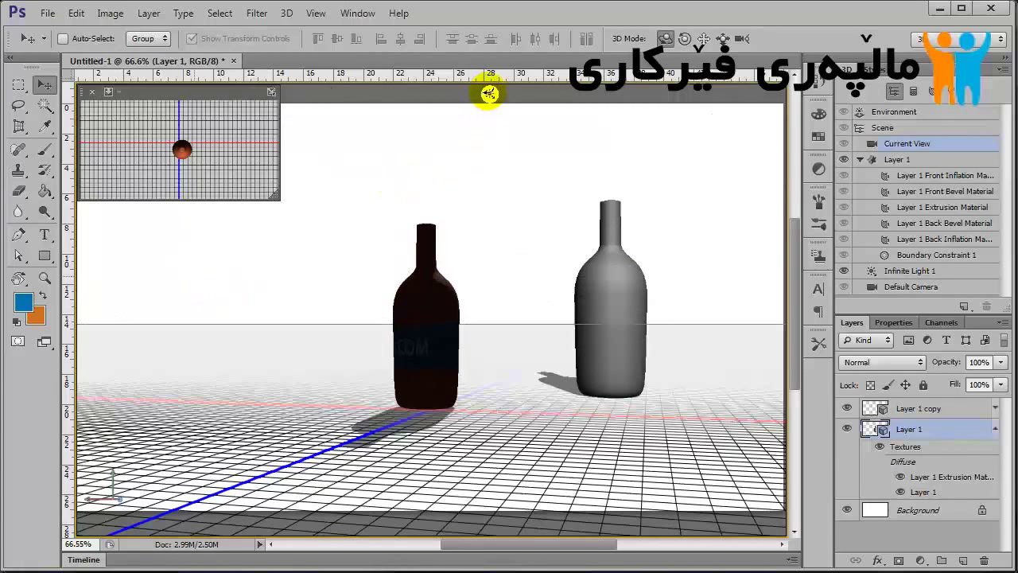
Step: Redirect the infinite light in Layer 1 so it shines on the labelled bottle from above
left_click(489, 92)
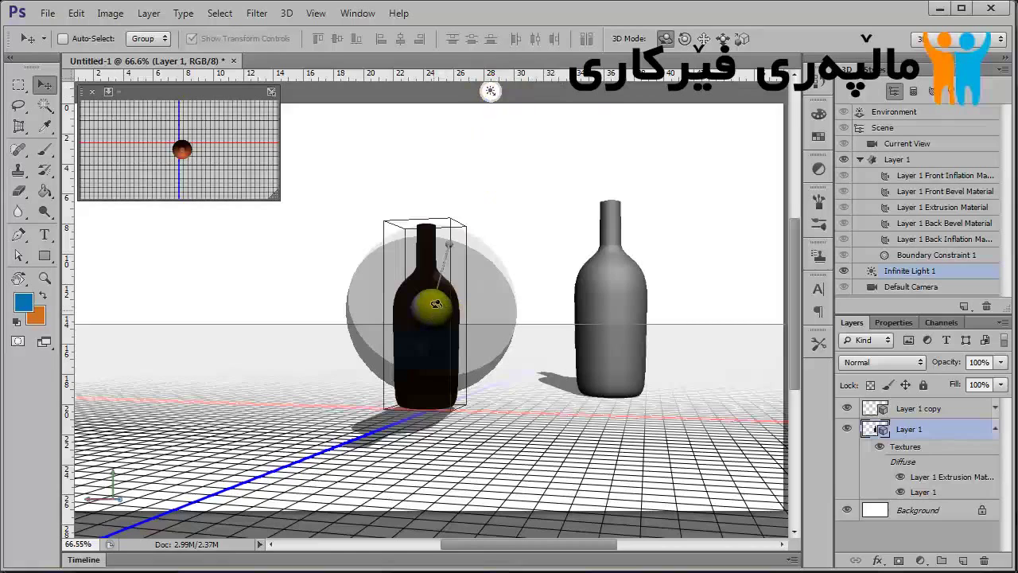
mouse_move(517, 231)
left_mouse_down()
mouse_move(580, 245)
mouse_move(677, 232)
mouse_move(774, 182)
mouse_move(674, 233)
mouse_move(387, 341)
mouse_move(379, 438)
mouse_move(434, 473)
mouse_move(387, 454)
mouse_move(291, 469)
mouse_move(252, 411)
mouse_move(363, 246)
mouse_move(419, 95)
left_mouse_up()
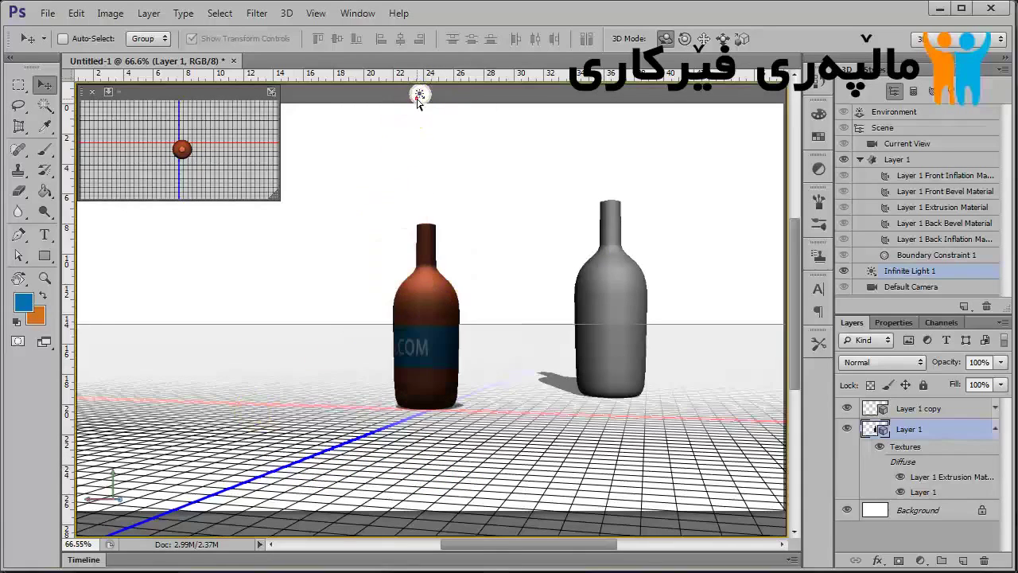
left_click(550, 147)
left_click_drag(660, 186, 406, 95)
left_click(635, 173)
Step: Select the Layer 1 copy layer and close the extrusion texture document that is still open
left_click(944, 433)
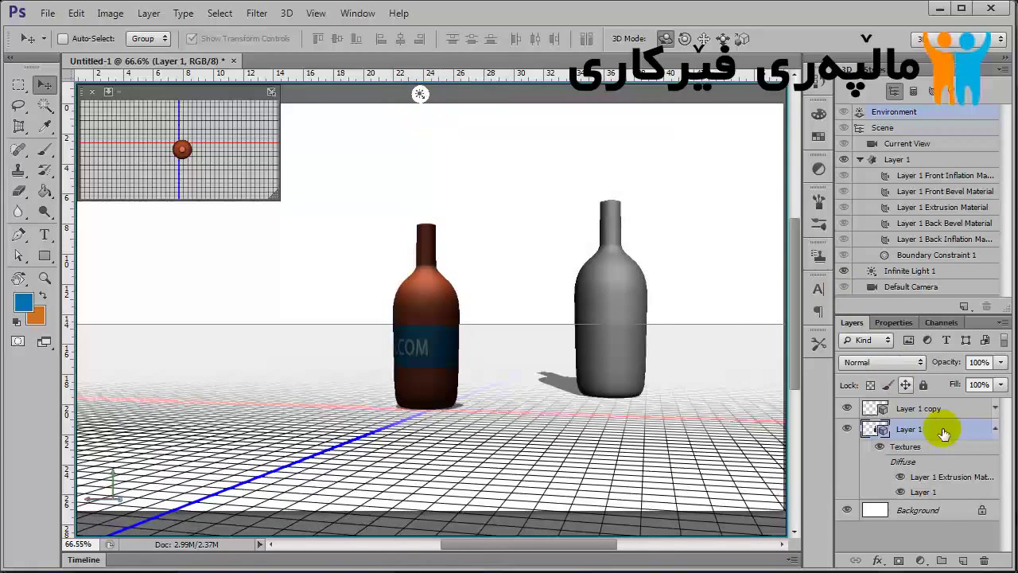
left_click(928, 411)
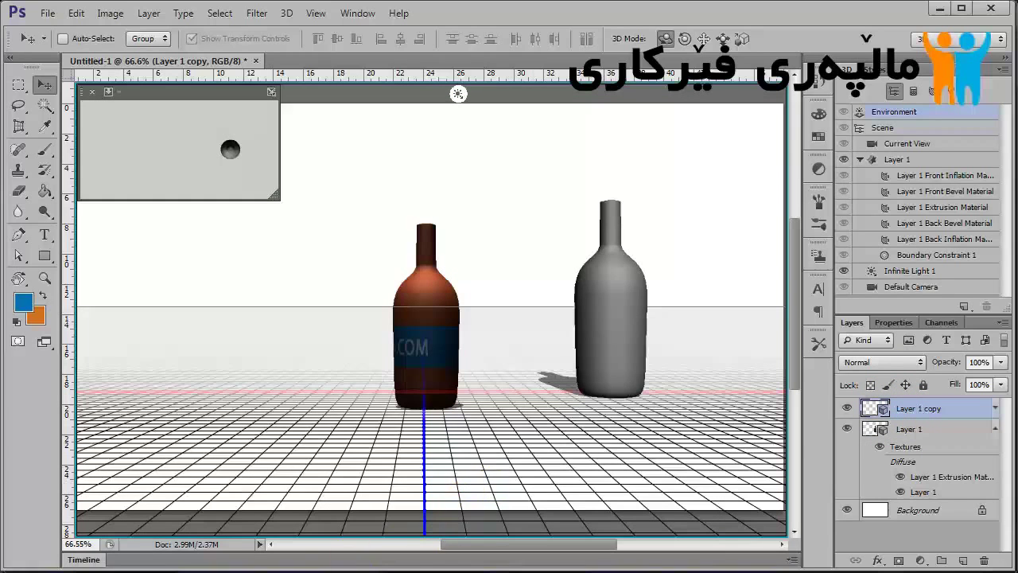
mouse_move(431, 503)
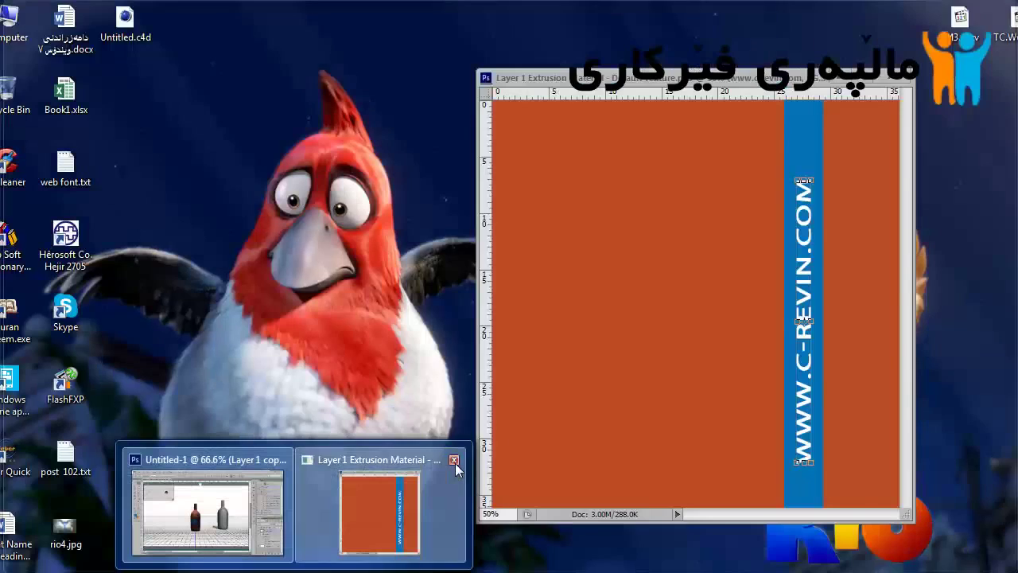
left_click(458, 465)
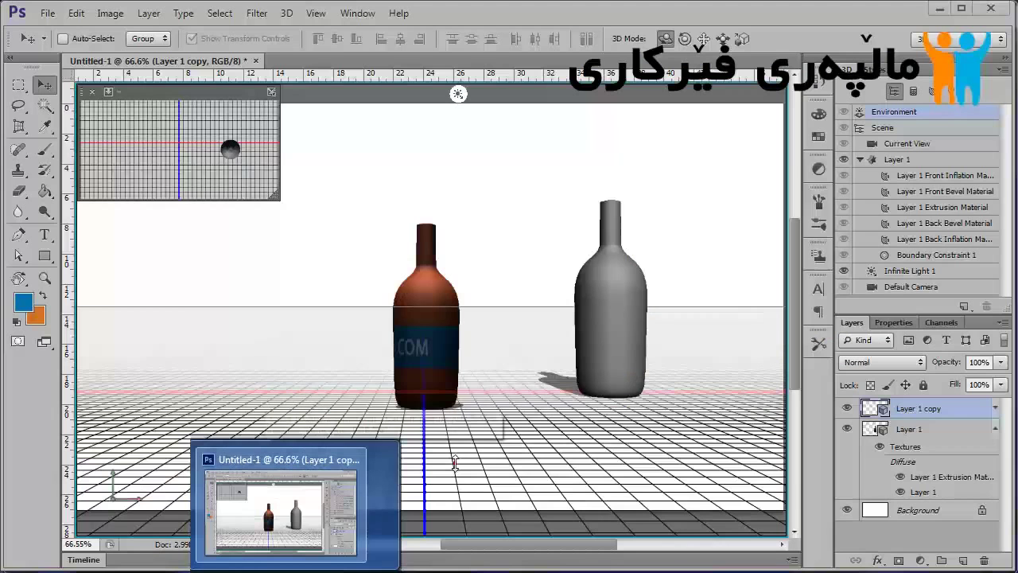
Step: Select the extrusion material of the grey bottle and show its material properties
left_click(595, 252)
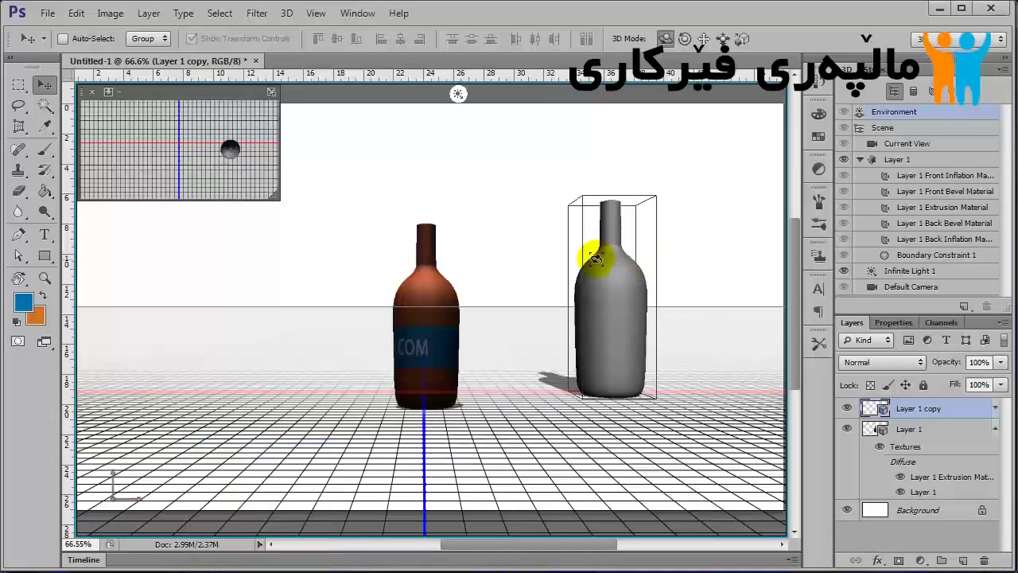
left_click(880, 328)
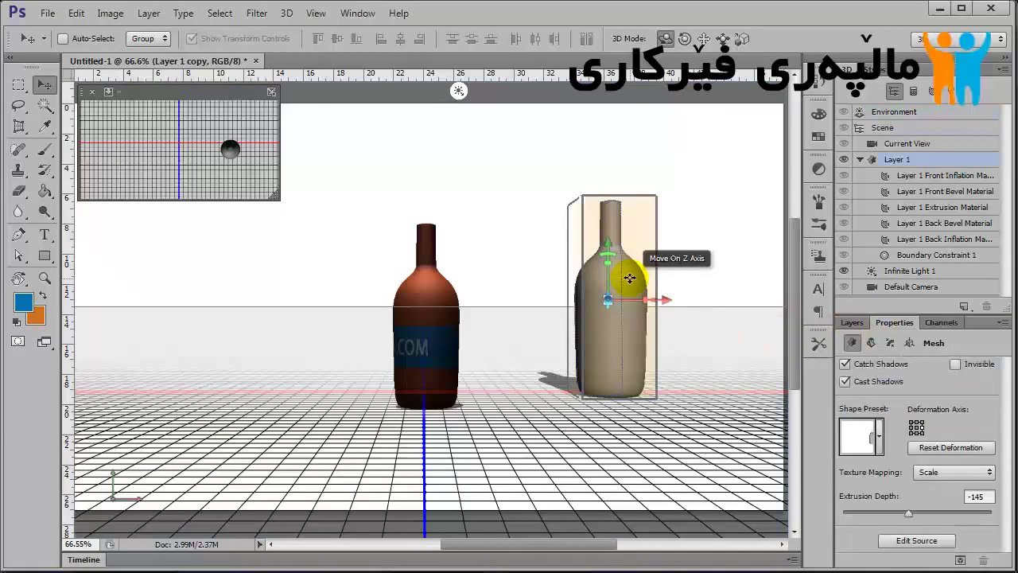
left_click(699, 243)
left_click(621, 273)
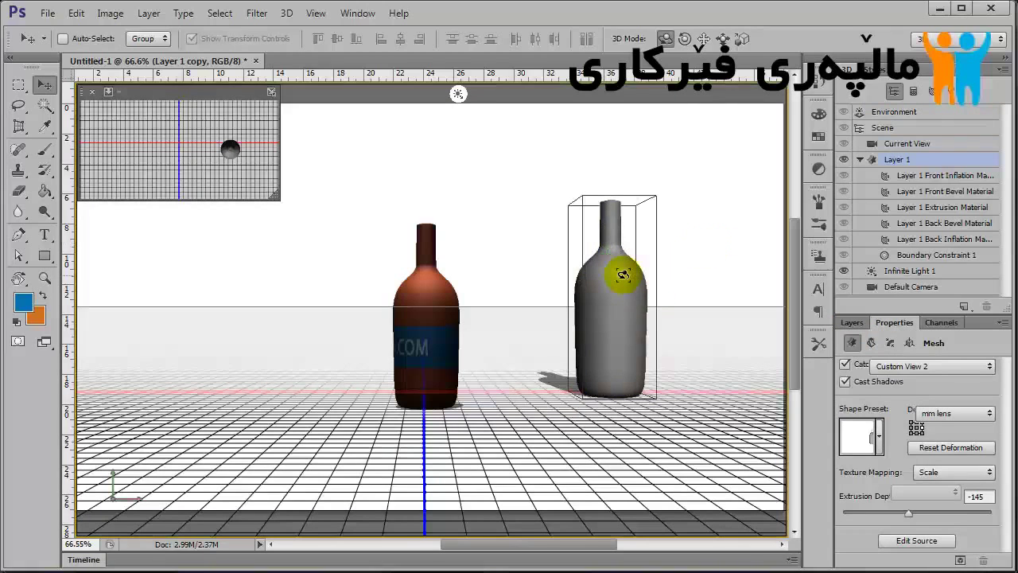
left_click(619, 284)
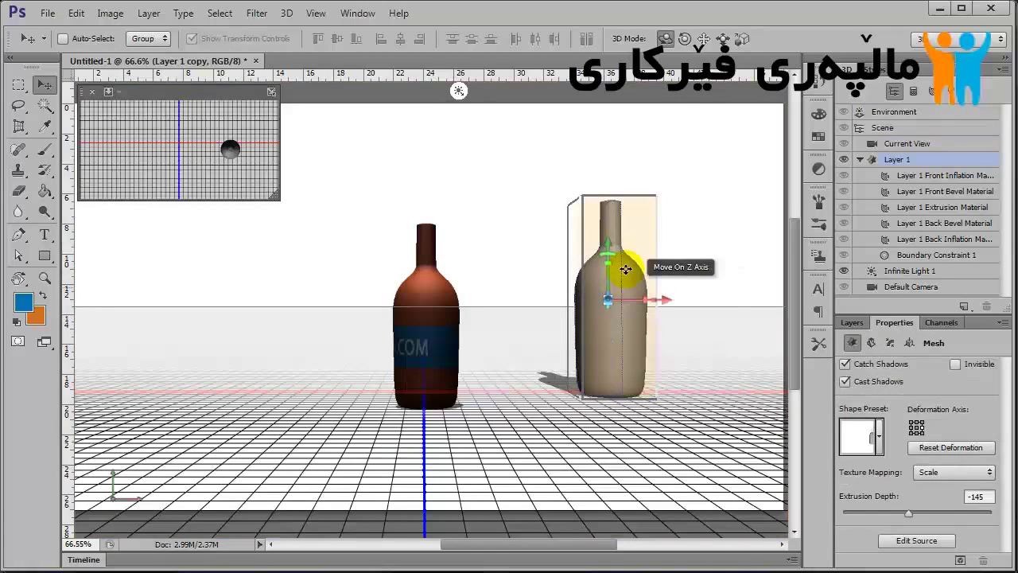
left_click(628, 275)
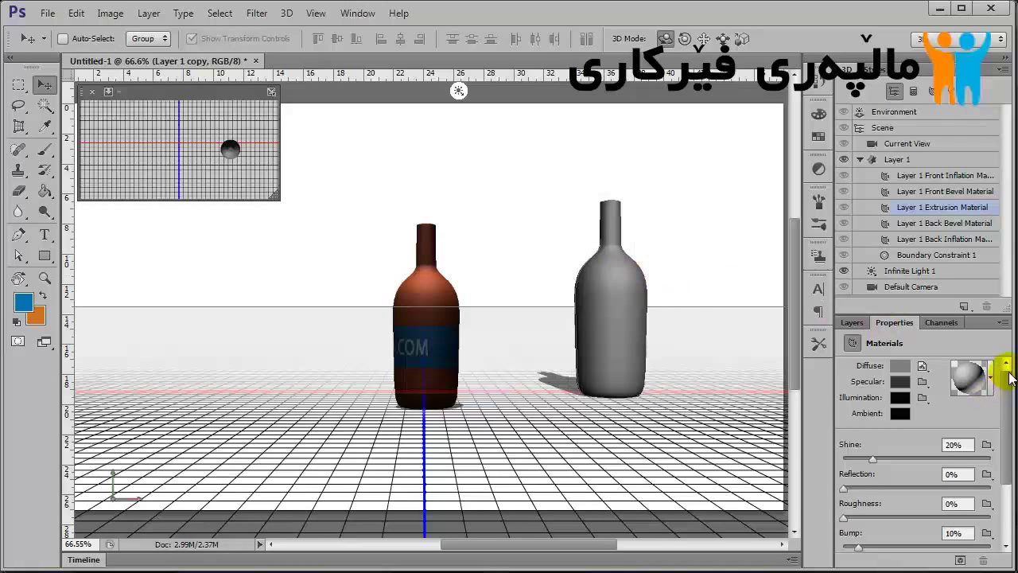
Step: Browse the material presets for the grey bottle and append the default materials to the preset list
left_click(993, 377)
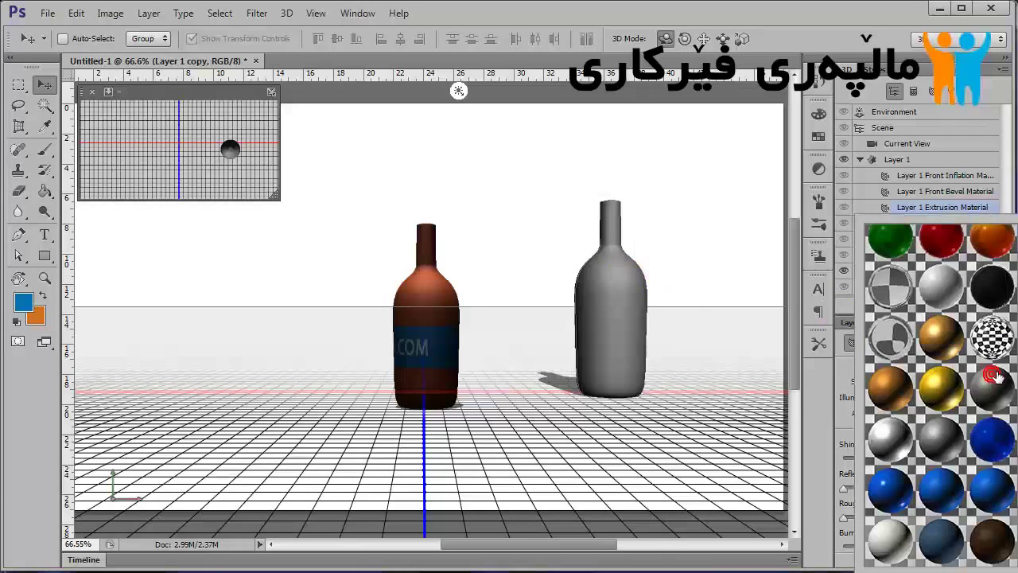
scroll(941, 395, "down", 6)
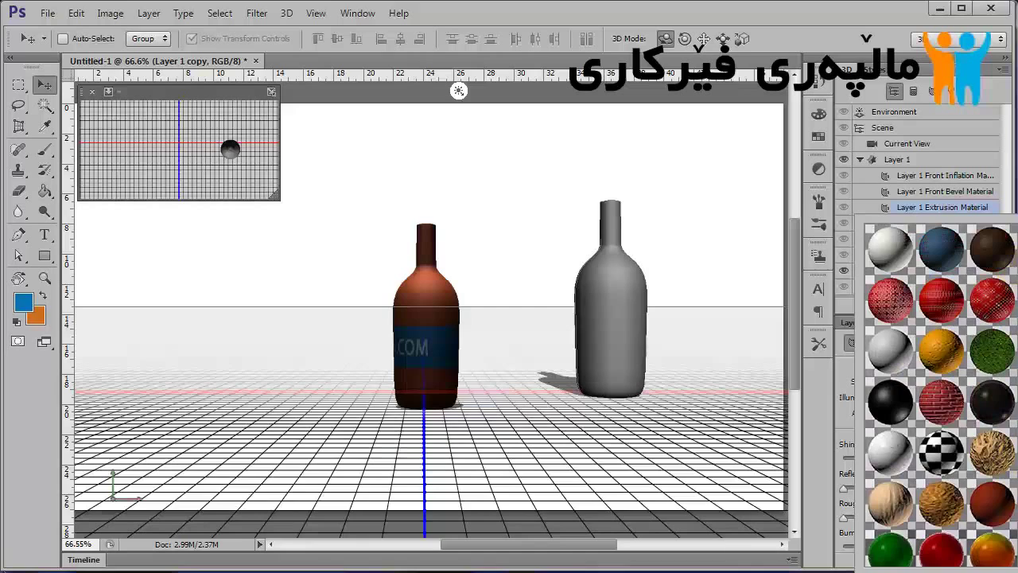
scroll(942, 394, "down", 3)
scroll(942, 394, "up", 3)
left_click(1012, 231)
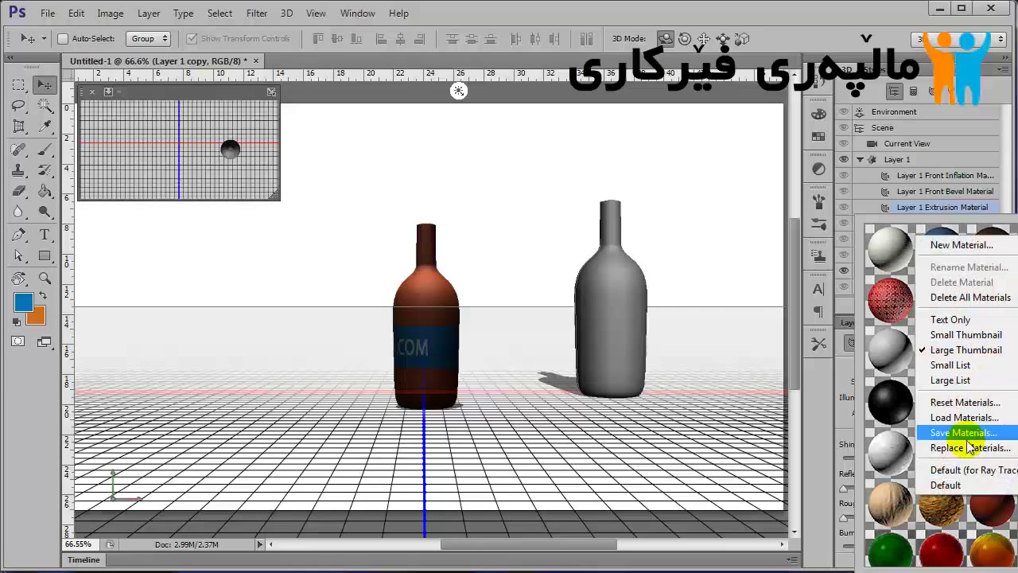
left_click(1005, 406)
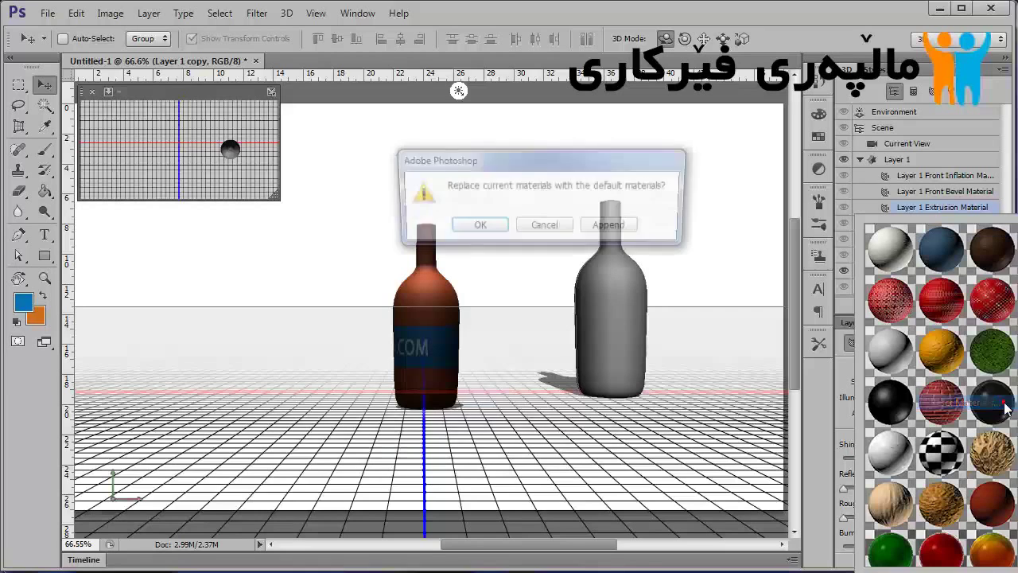
left_click(611, 229)
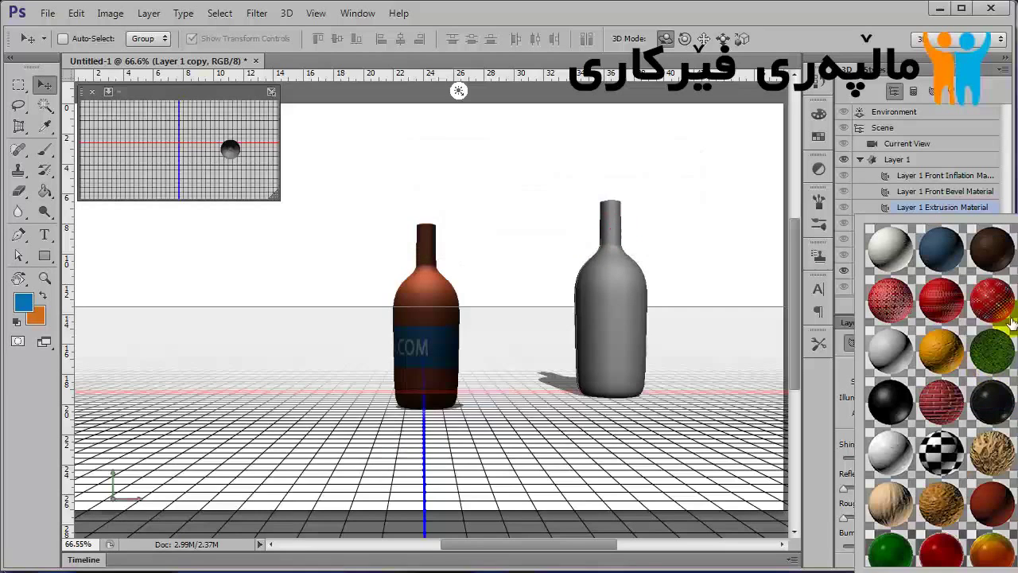
Step: Apply the shiny yellow gold material preset to the grey bottle's extrusion and close the preset list
scroll(1012, 320, "down", 5)
scroll(1007, 565, "down", 8)
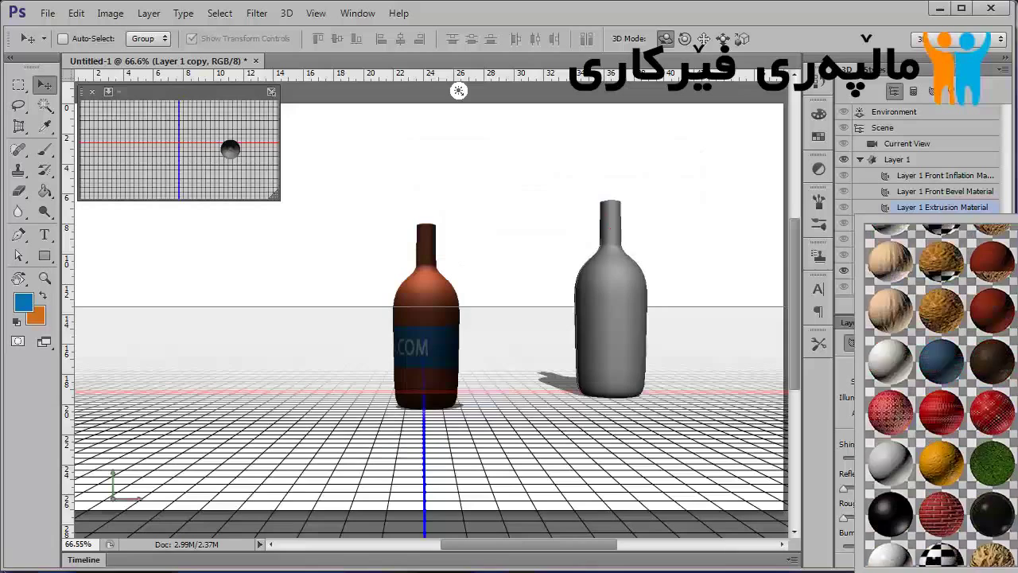
scroll(1012, 388, "down", 3)
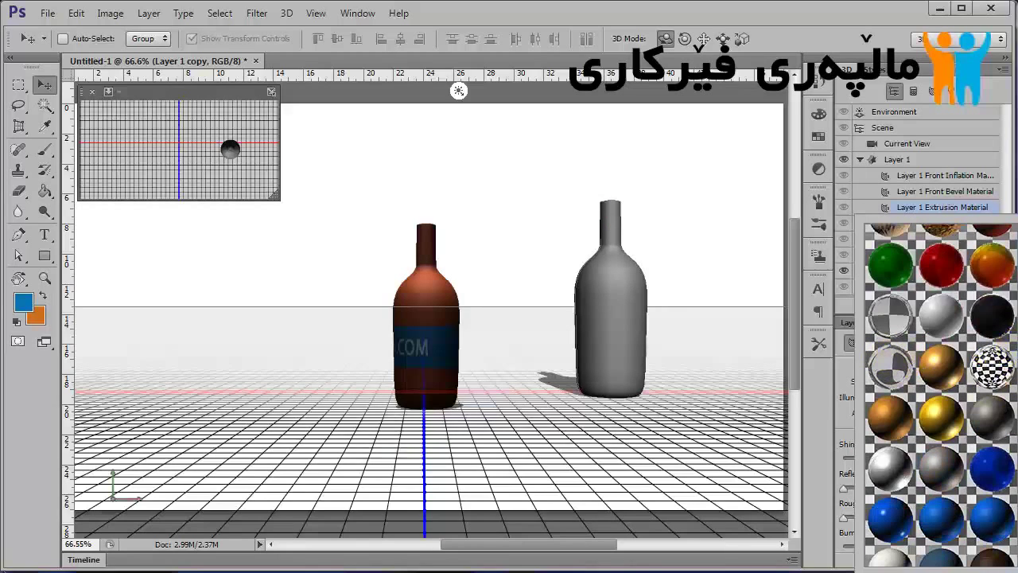
scroll(942, 394, "up", 3)
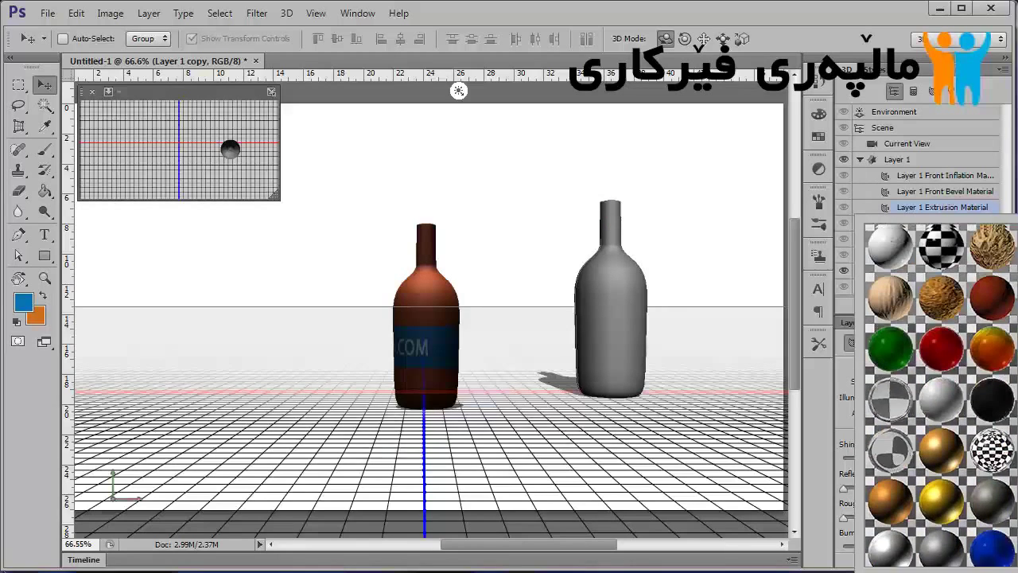
scroll(942, 395, "down", 6)
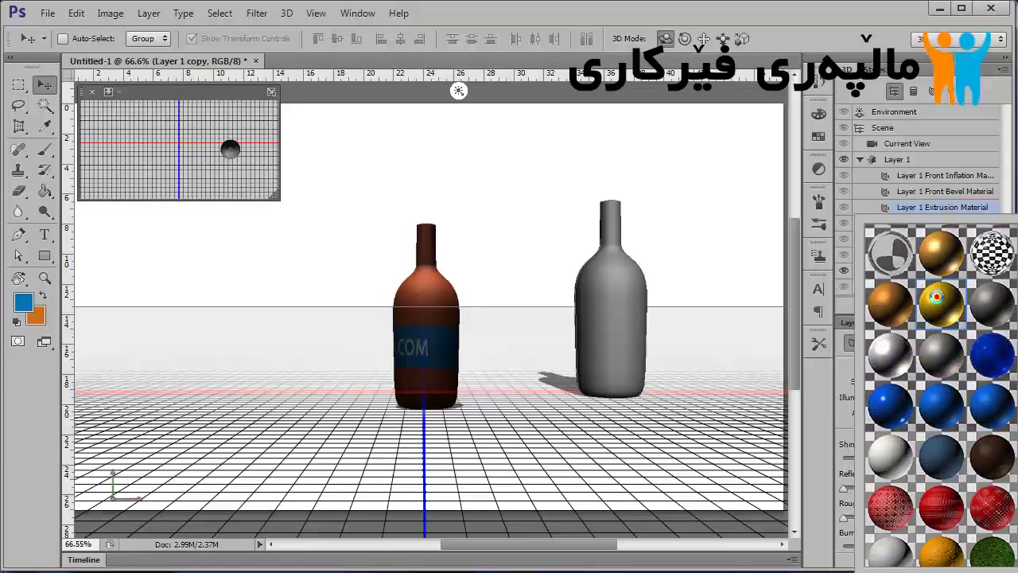
left_click(937, 296)
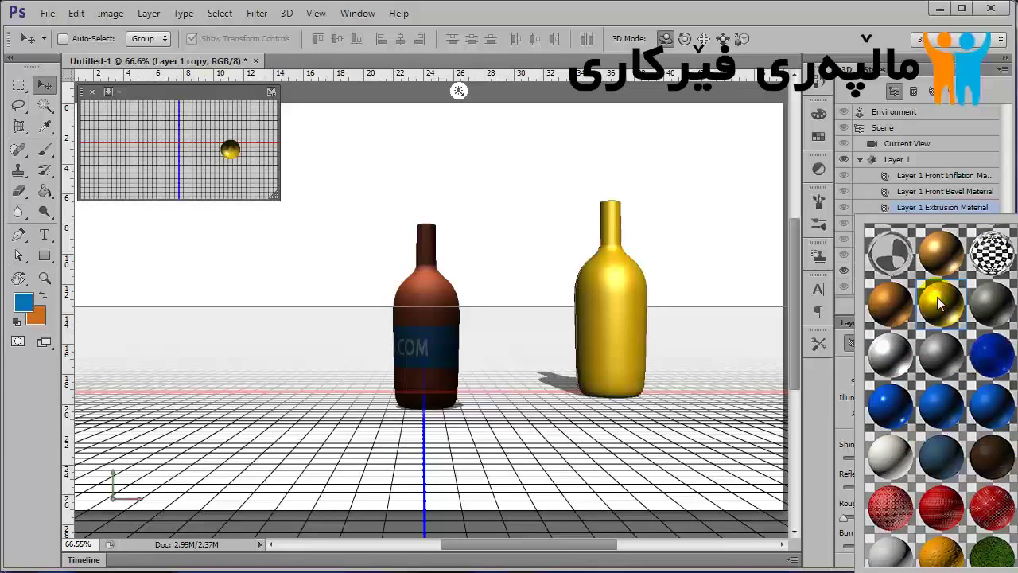
left_click(692, 262)
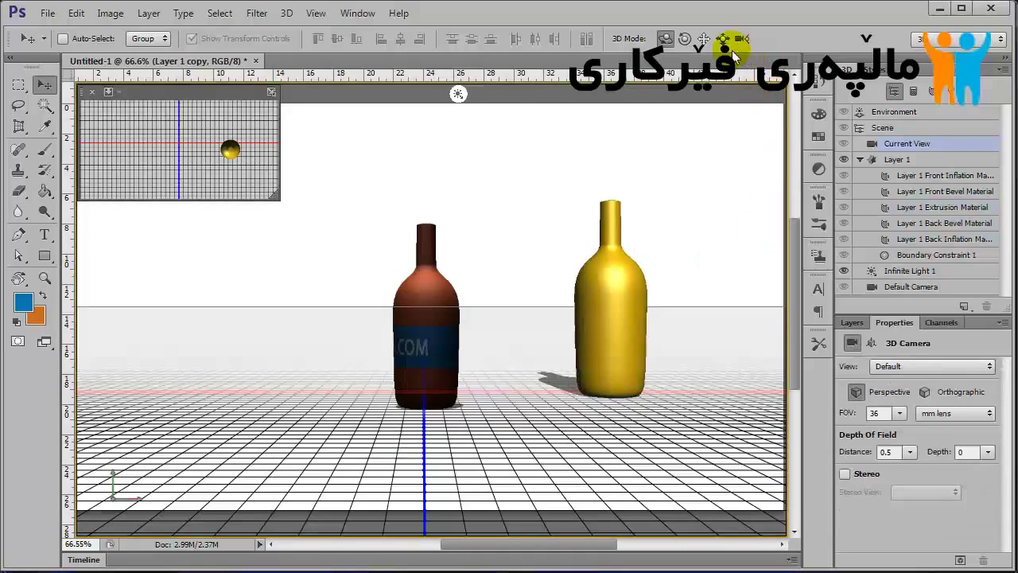
Step: Show the document's layers and collapse the texture list under Layer 1
mouse_move(711, 186)
left_mouse_down()
mouse_move(725, 182)
mouse_move(651, 212)
mouse_move(541, 214)
mouse_move(549, 200)
mouse_move(611, 213)
left_mouse_up()
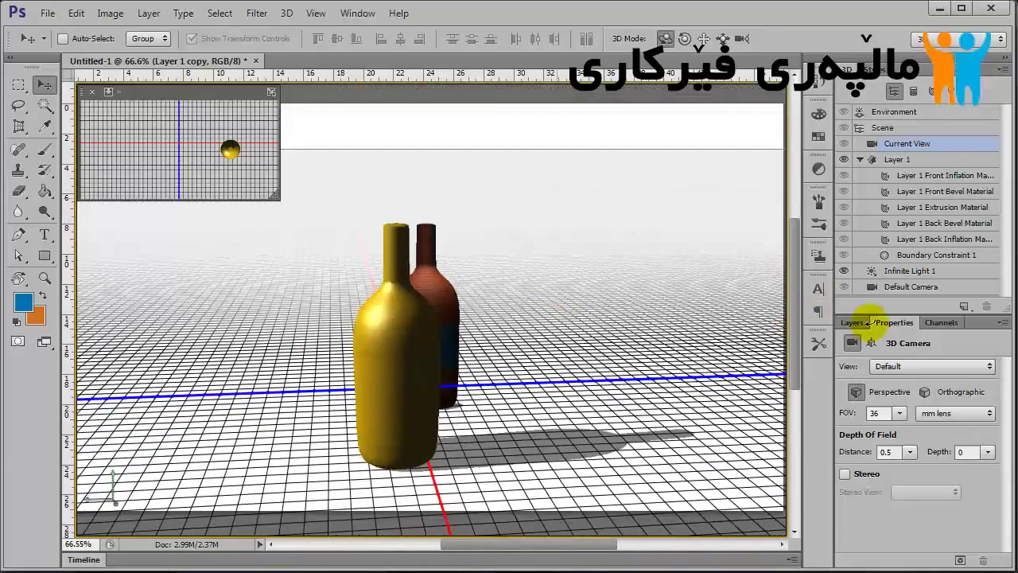
left_click(848, 323)
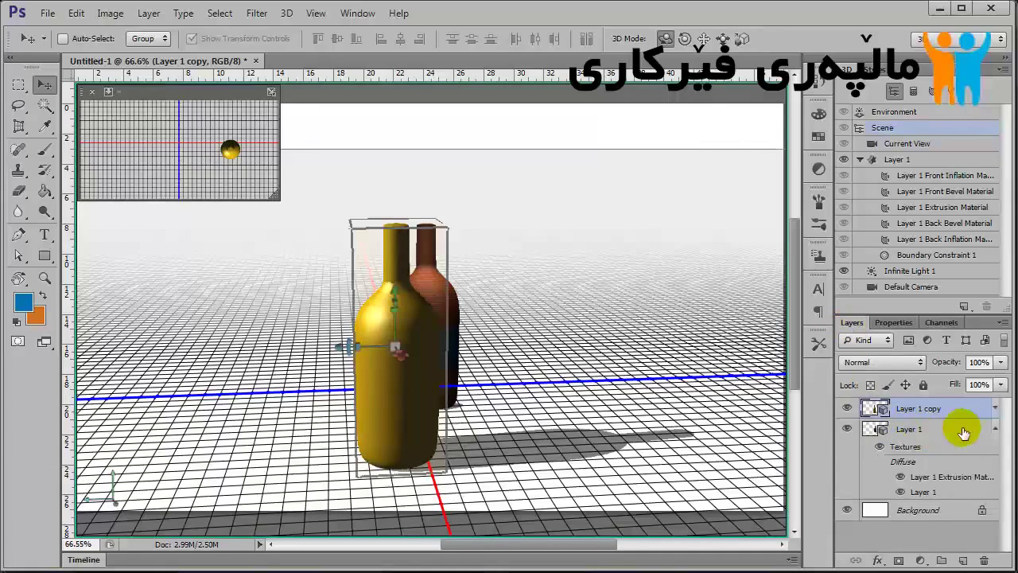
left_click(995, 430)
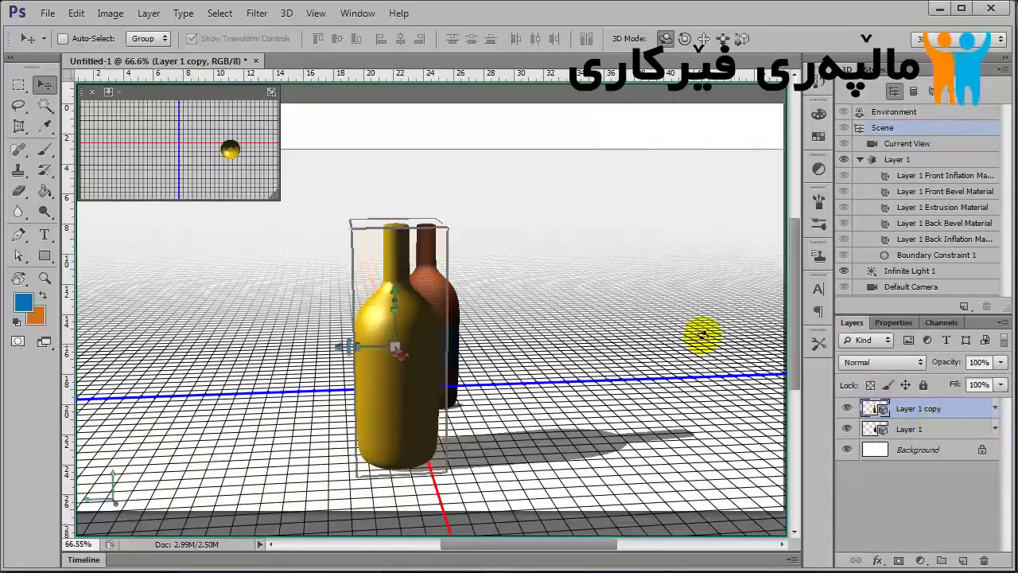
Step: Try orbiting the camera around the gold bottle and undo the camera changes back to the straight front view
left_click(672, 317)
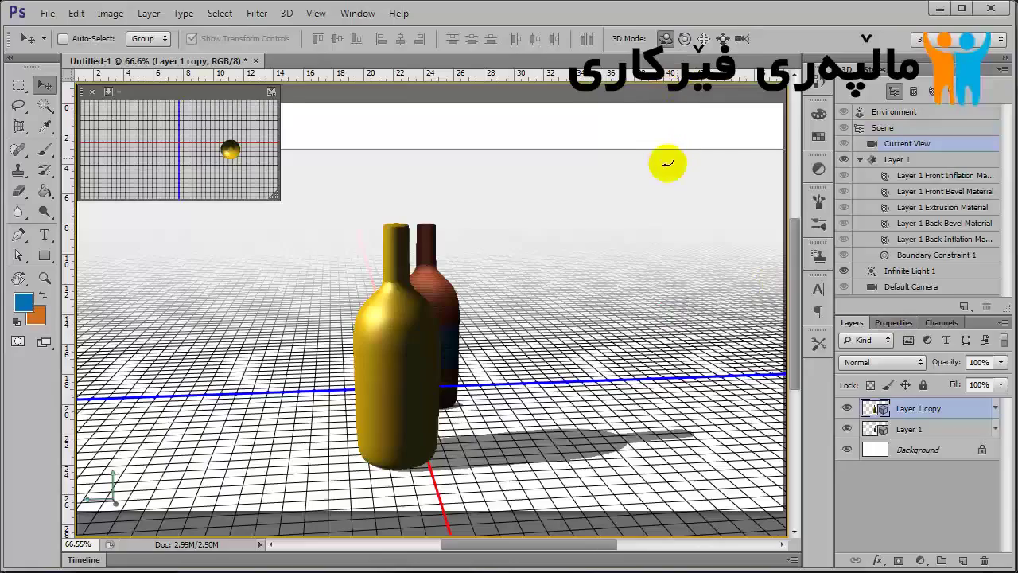
left_click_drag(666, 163, 666, 390)
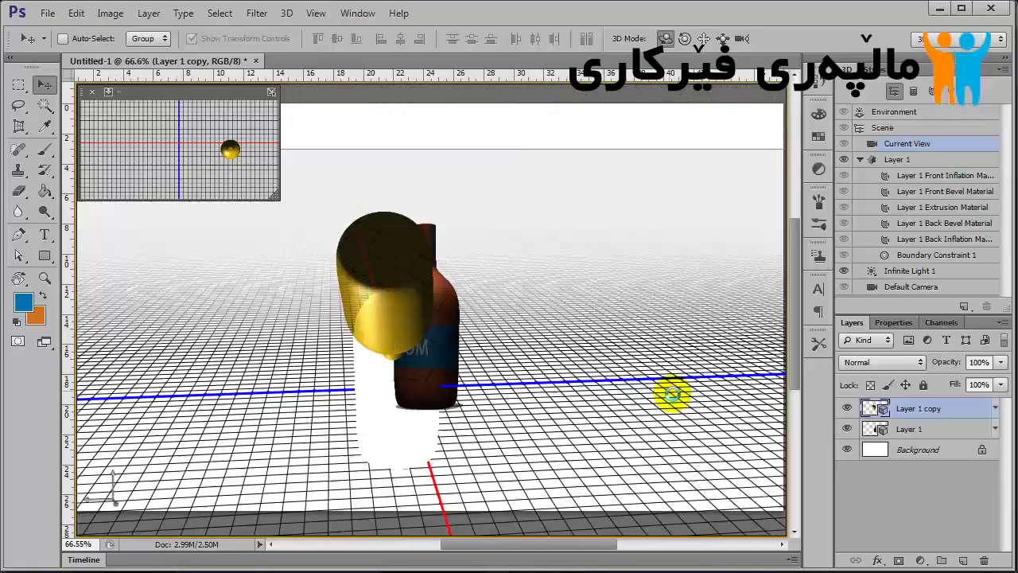
key("ctrl+z")
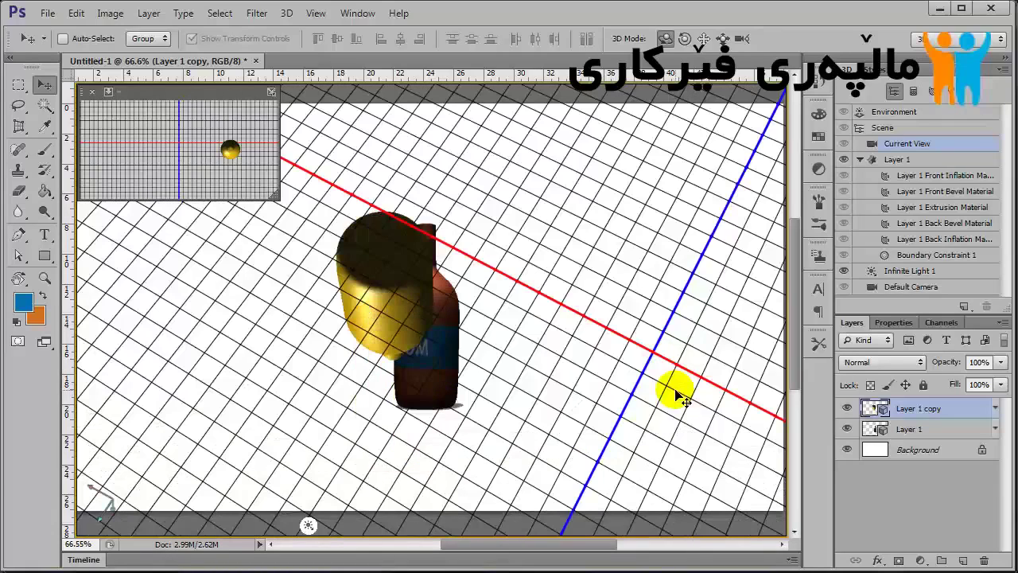
key("ctrl+alt+z")
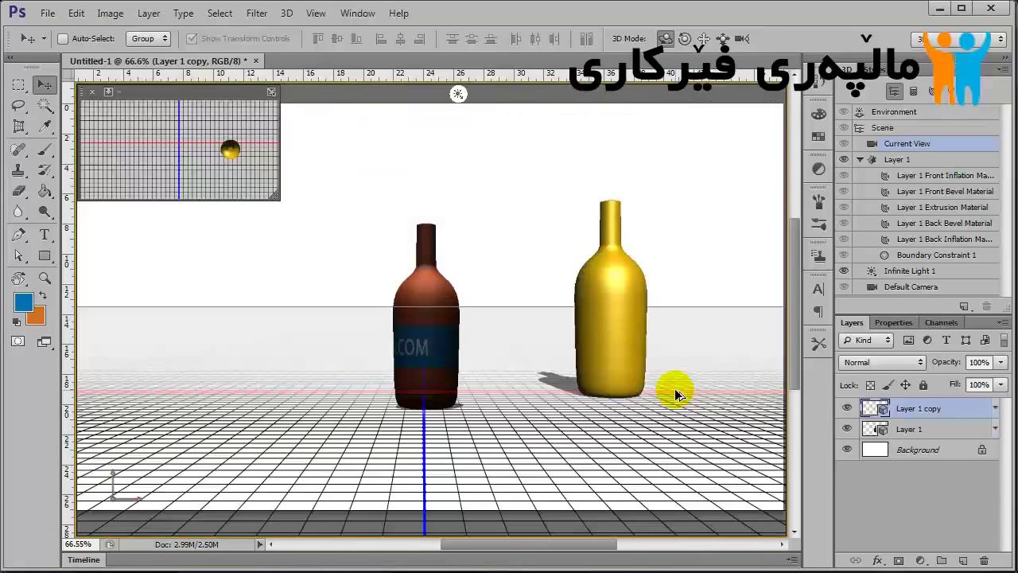
key("ctrl+alt+z")
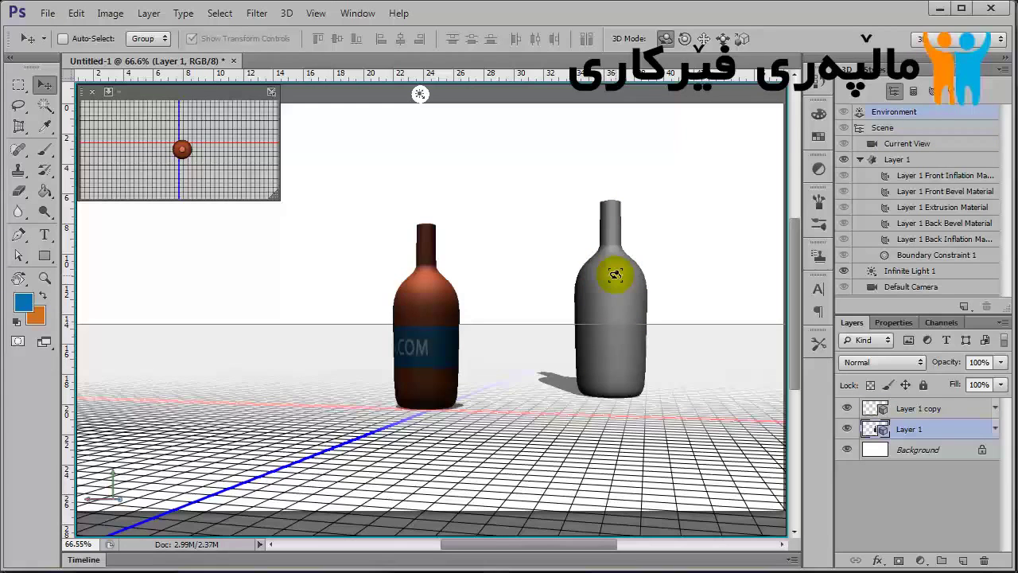
key("ctrl+alt+z")
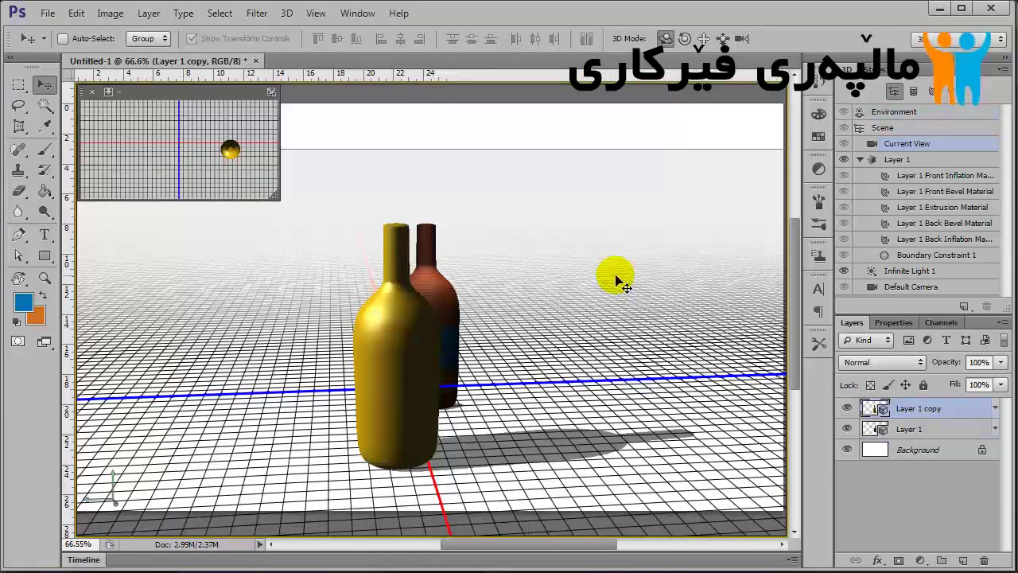
left_click(621, 267)
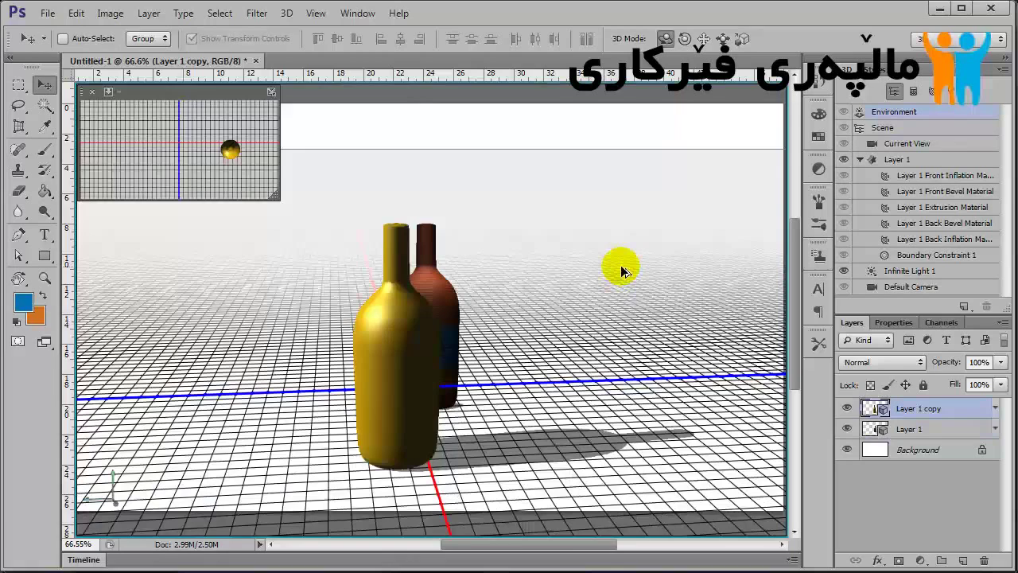
key("ctrl+alt+z")
left_click(697, 248)
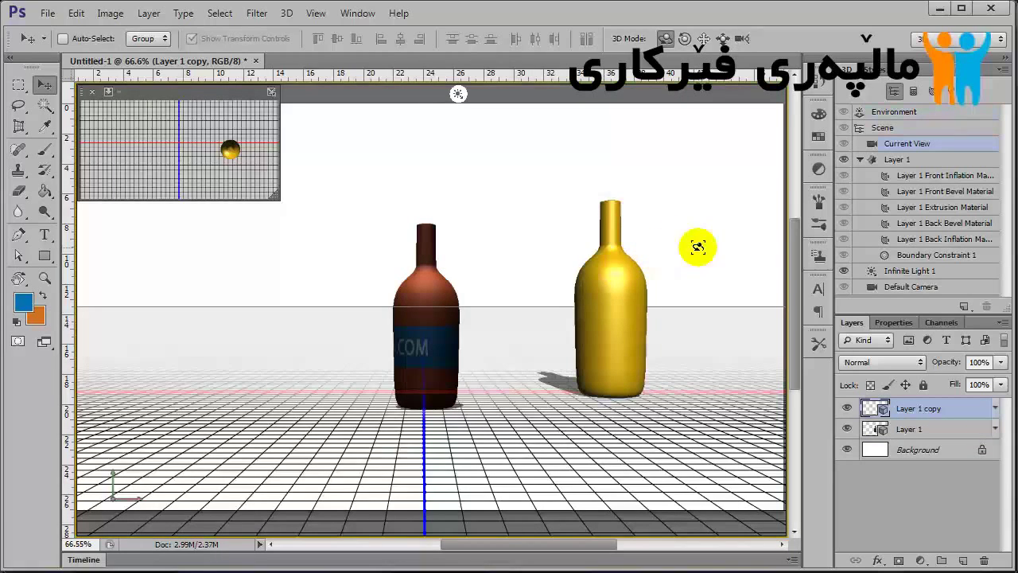
Step: Select the labelled bottle in Layer 1 and move it back along the Z axis, roughly level with the gold bottle's base
left_click(455, 247)
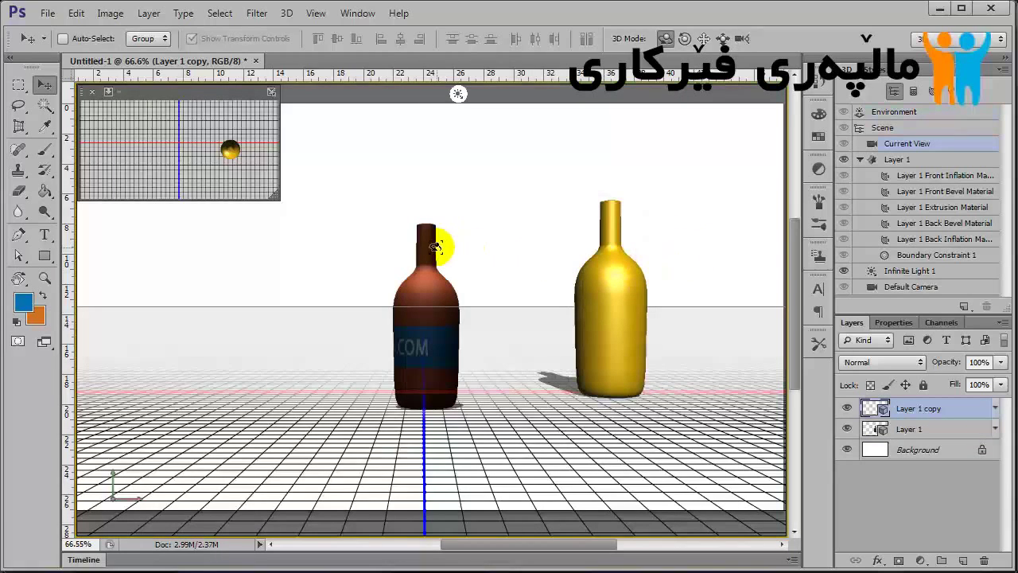
left_click(941, 429)
left_click(431, 249)
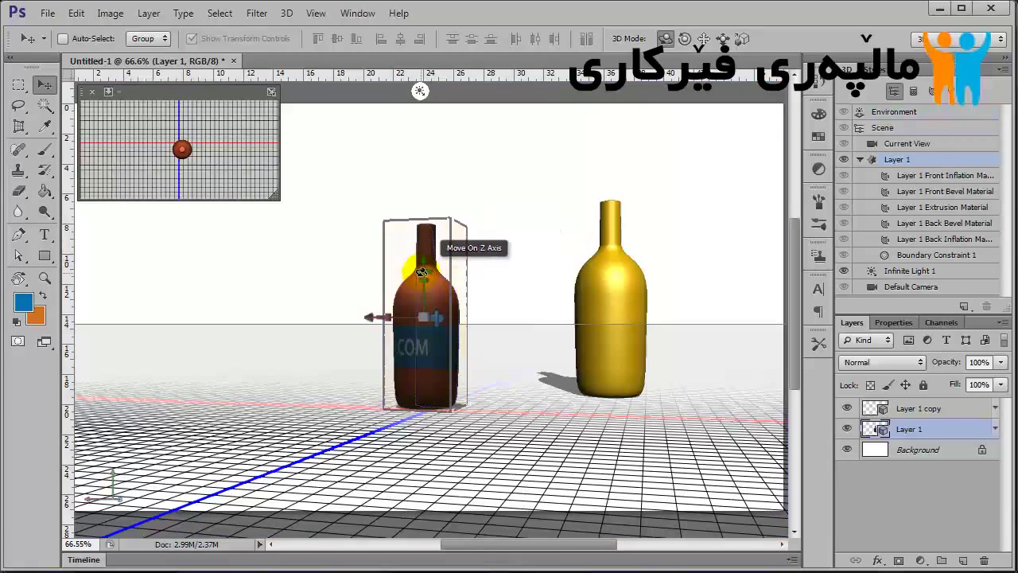
left_click_drag(425, 275, 497, 287)
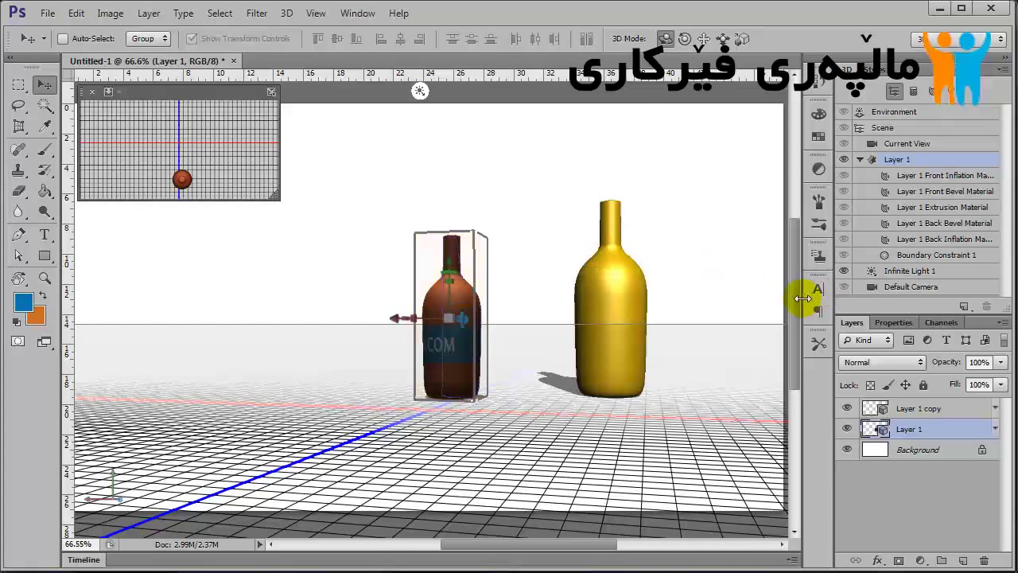
left_click_drag(794, 296, 795, 291)
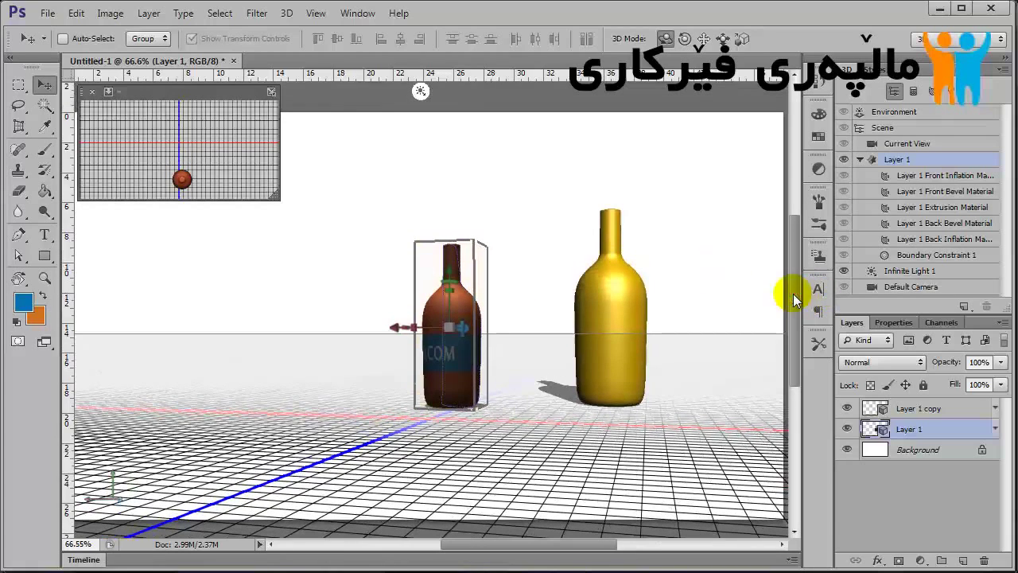
left_click(549, 217)
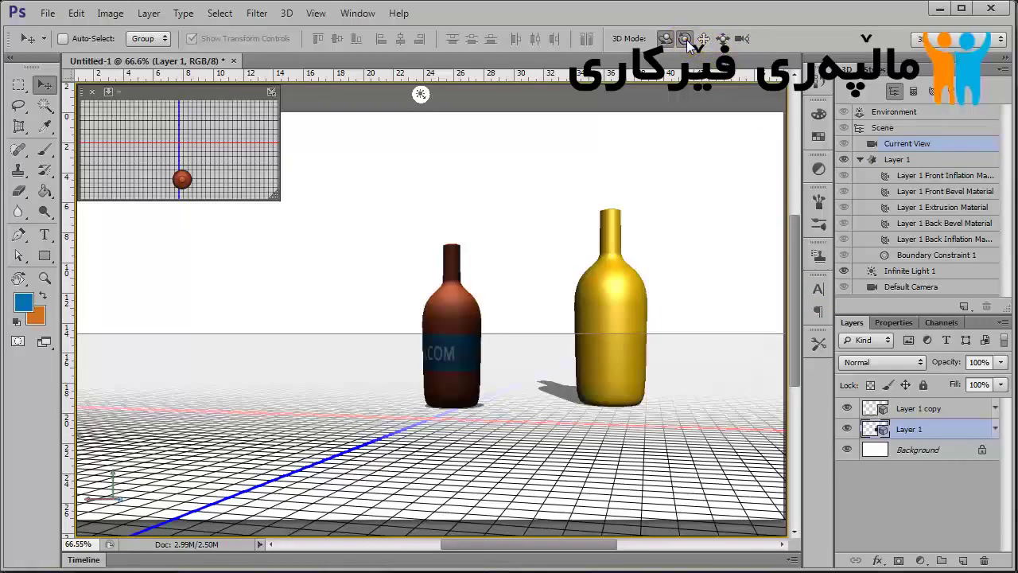
Step: Select the Background layer to view both bottles without the 3D grid, and reselect the Layer 1 copy layer
left_click(909, 449)
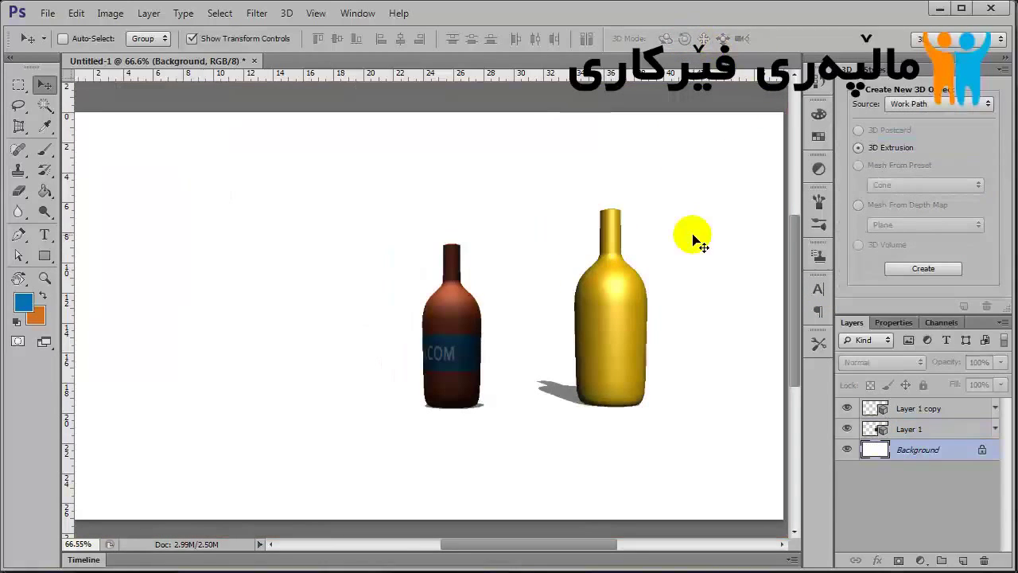
left_click(661, 134)
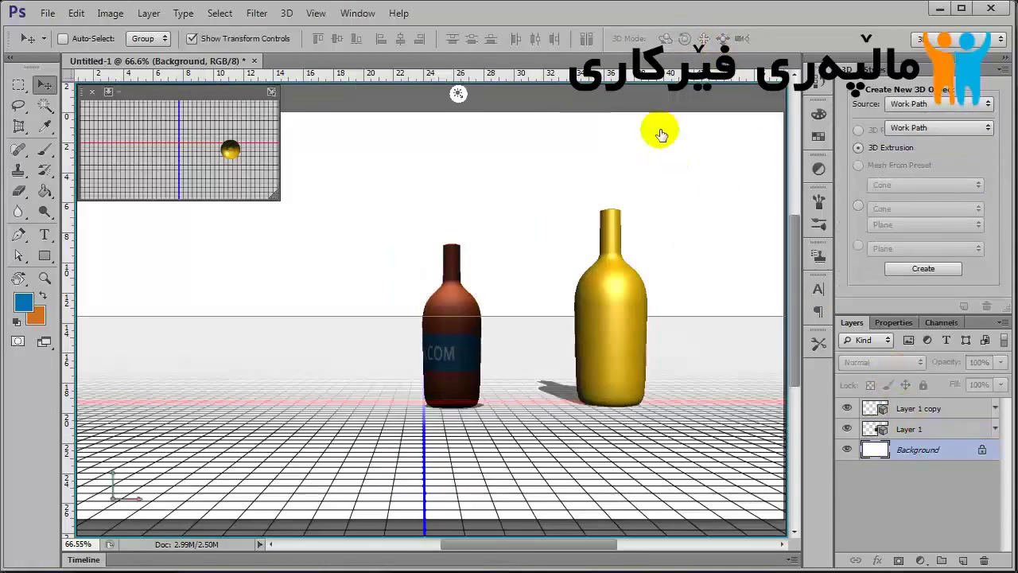
Step: Try rolling the camera of the gold bottle's layer and restore its upright view
left_click_drag(684, 166, 668, 180)
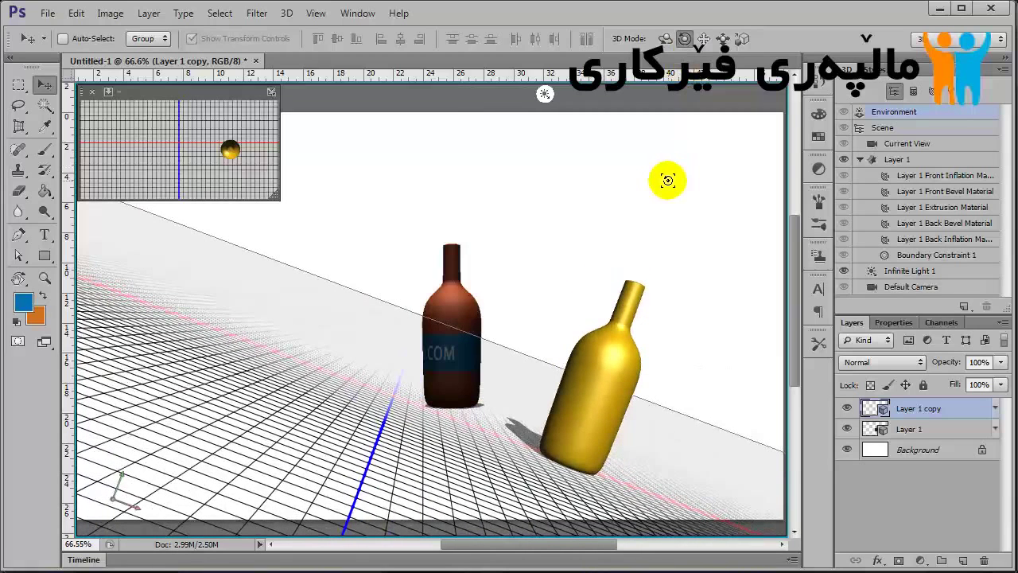
key("ctrl+alt+z")
key("ctrl+alt+z")
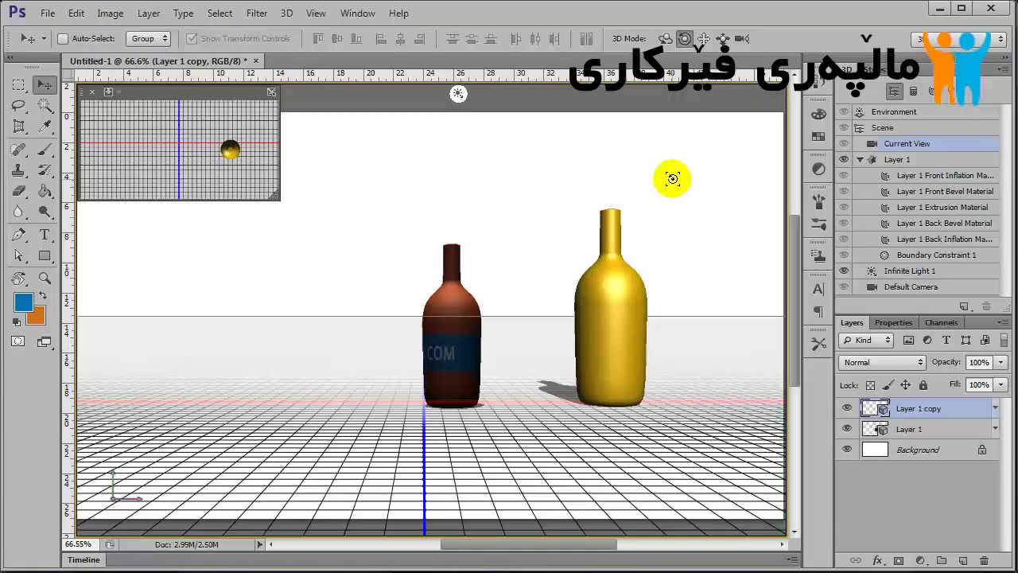
left_click_drag(666, 178, 661, 181)
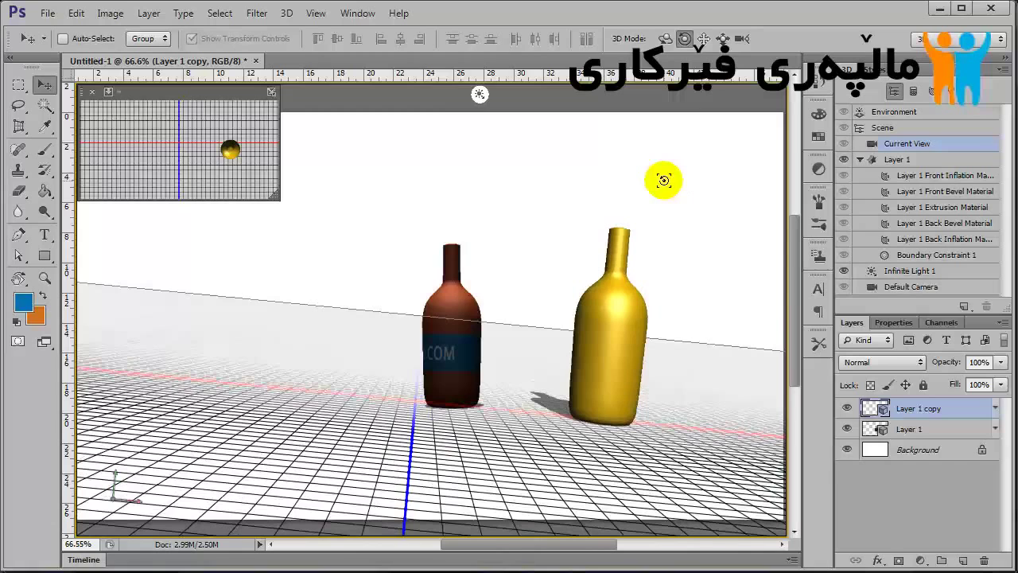
left_click_drag(665, 181, 668, 144)
Step: Orbit the camera of the Layer 1 copy layer to show the gold bottle slightly from above and from the side
left_click(664, 38)
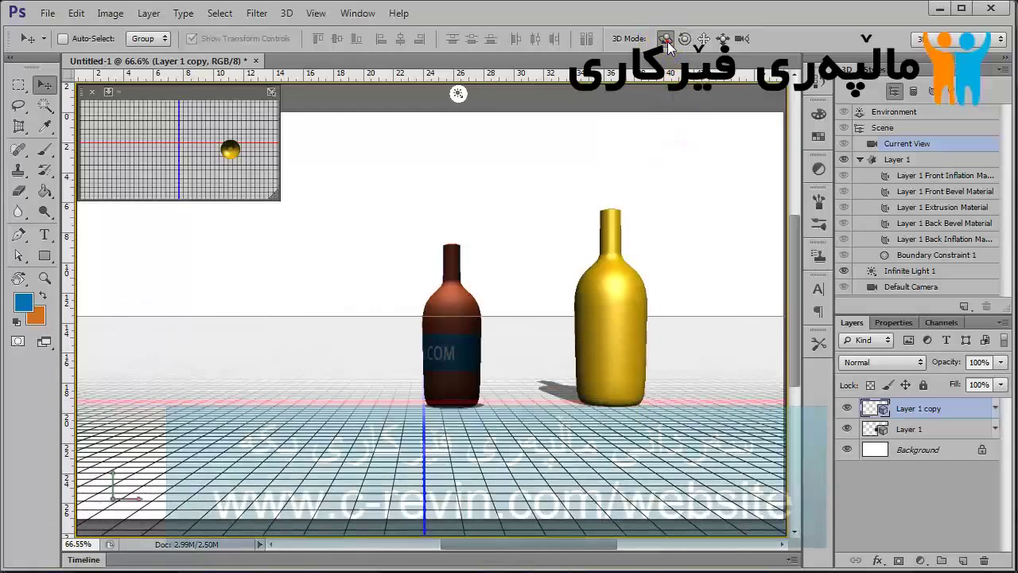
left_click(673, 140)
left_click_drag(666, 140, 645, 152)
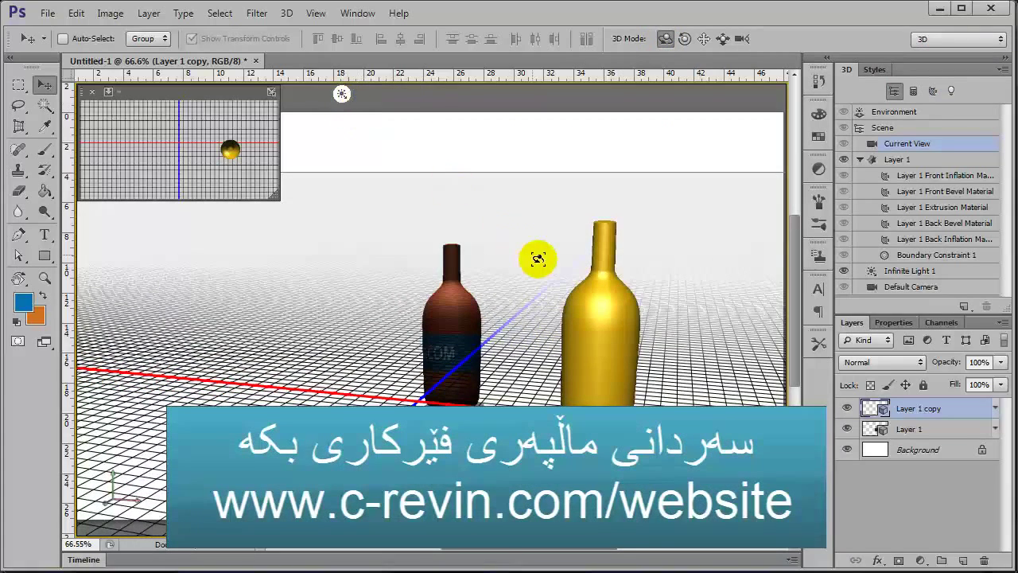
Step: Draw a rectangular marquee selection around both bottles and render the 3D layer within it
left_click(19, 89)
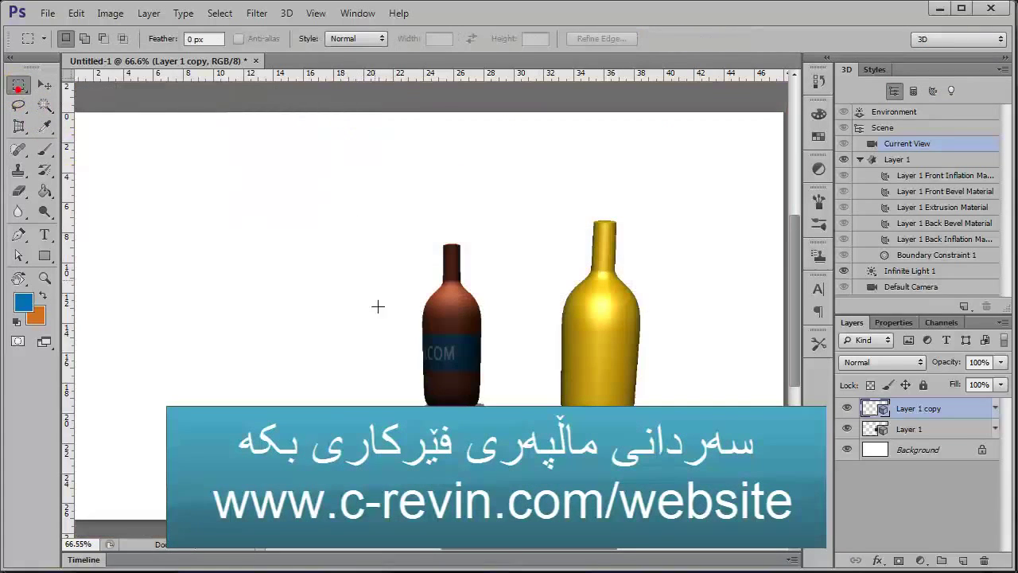
left_click_drag(391, 315, 437, 244)
left_click(437, 243)
left_click(421, 308)
left_click_drag(417, 326, 396, 211)
left_click(398, 213)
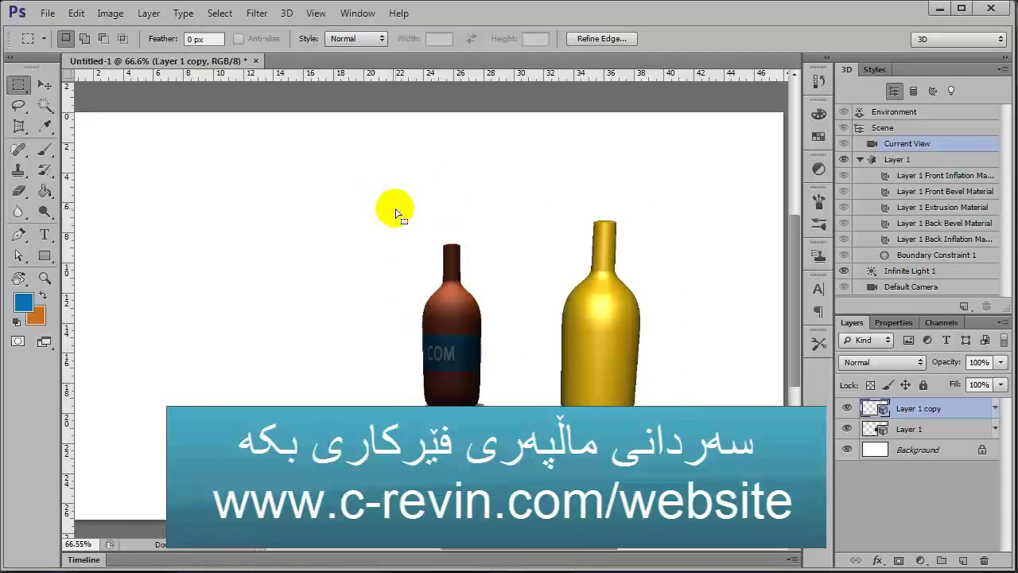
left_click(287, 13)
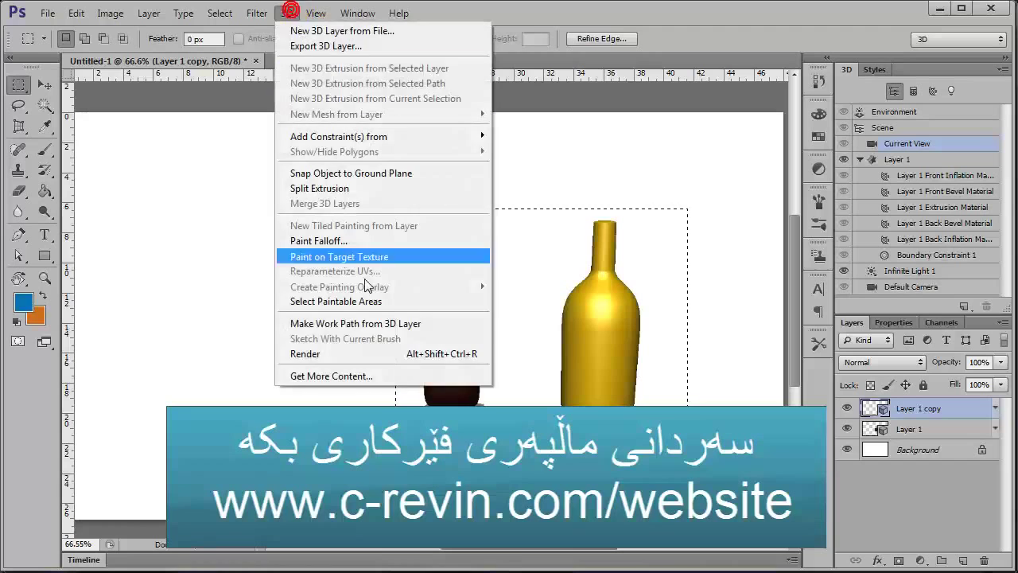
left_click(375, 353)
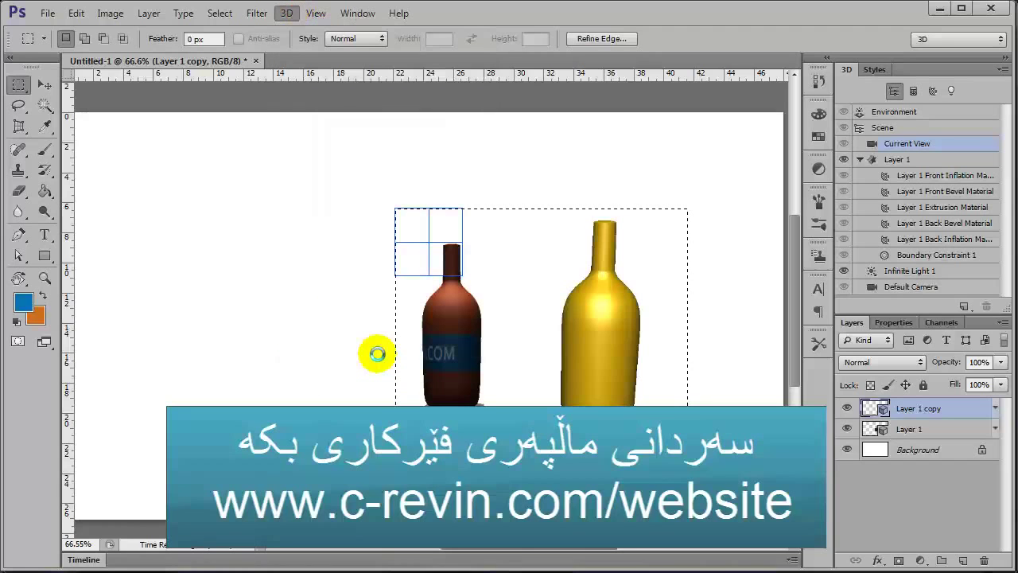